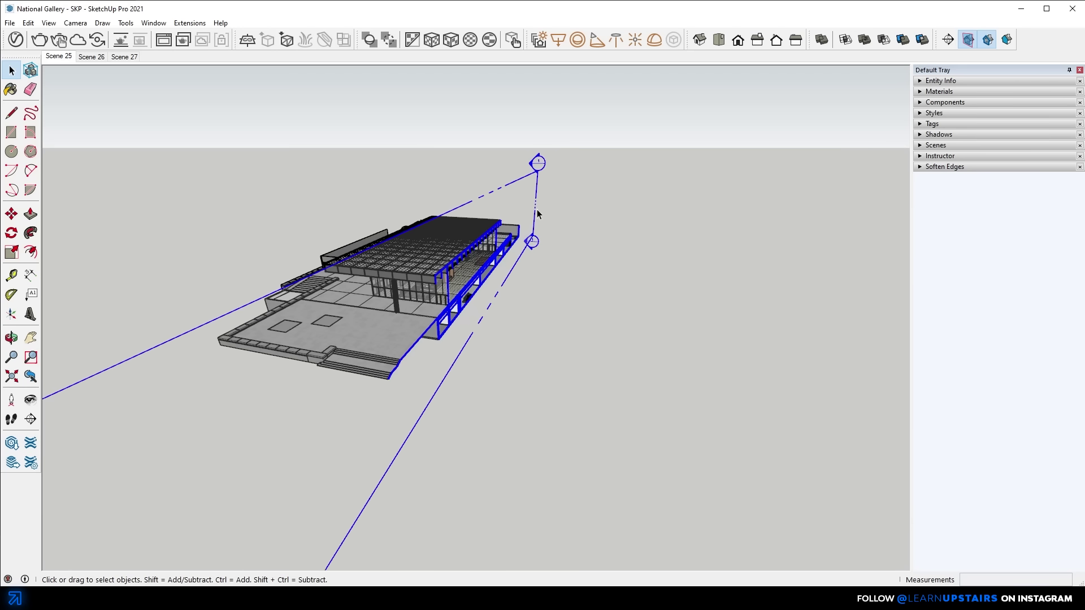
# - Orbit around the section cut and align the camera square to the section plane
pyautogui.moveTo(537, 213); pyautogui.dragTo(437, 255)
pyautogui.scroll(2, 271, 285)
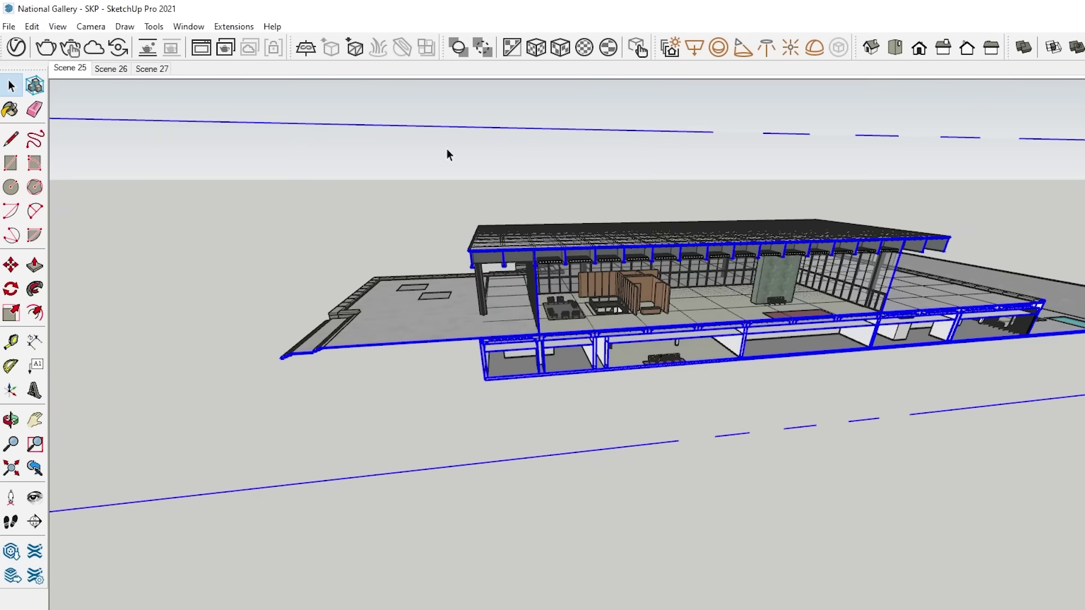
pyautogui.rightClick(447, 149)
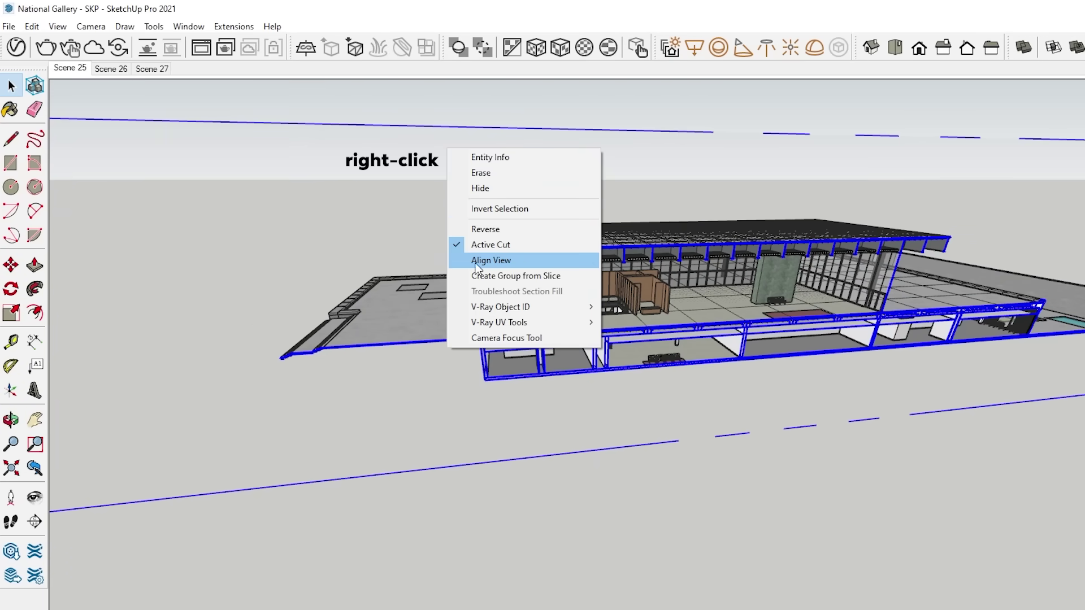
pyautogui.click(495, 263)
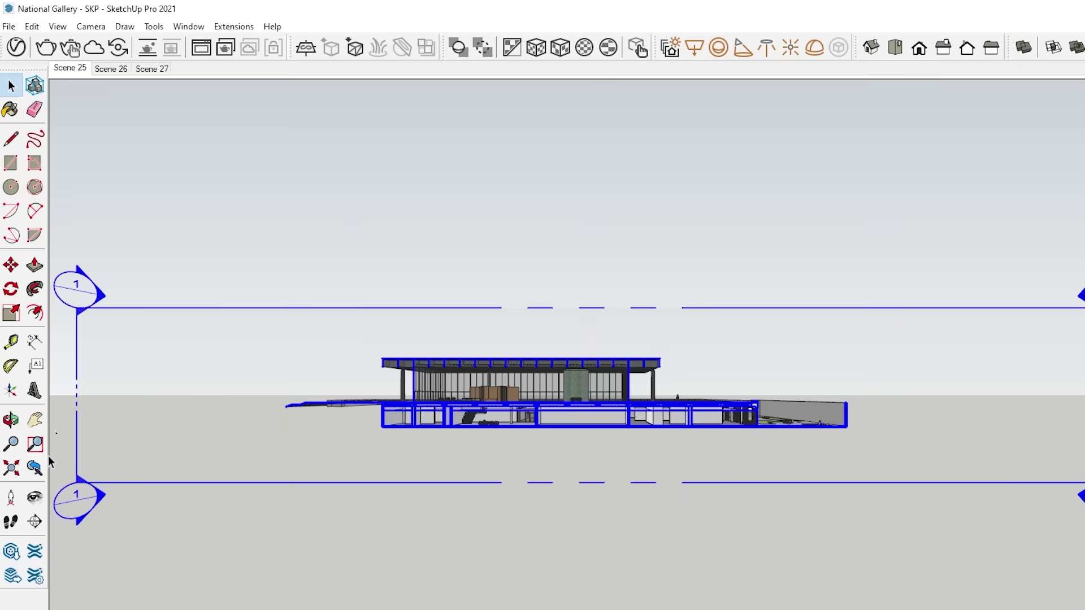
# - Pan and zoom to frame the cantilevered roof end, then widen the Default Tray panel
pyautogui.click(34, 418)
pyautogui.moveTo(314, 401); pyautogui.dragTo(546, 413)
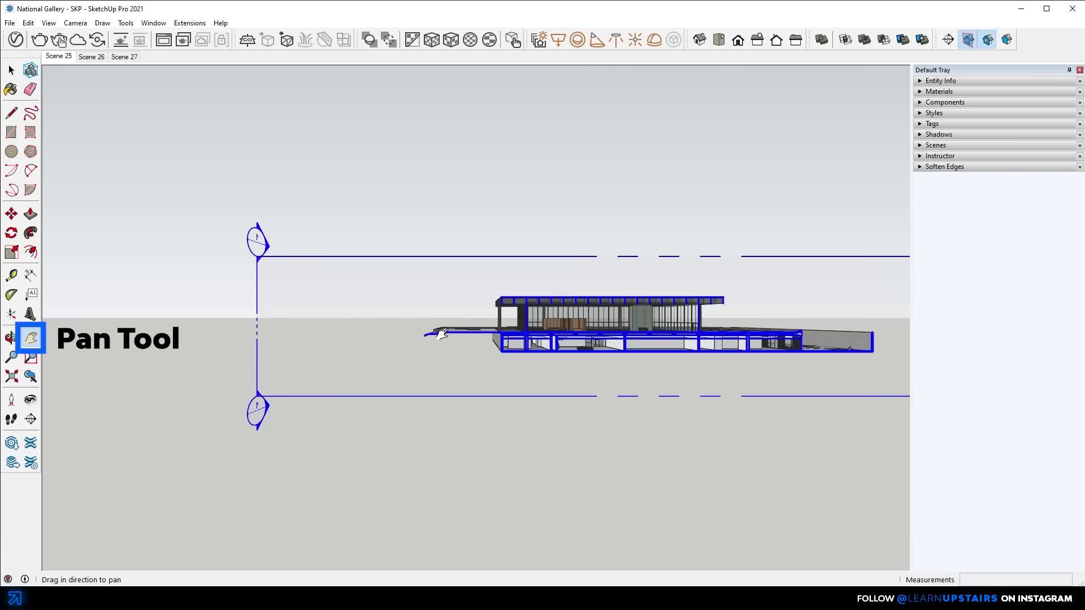
pyautogui.moveTo(441, 334); pyautogui.dragTo(409, 332)
pyautogui.scroll(5, 481, 334)
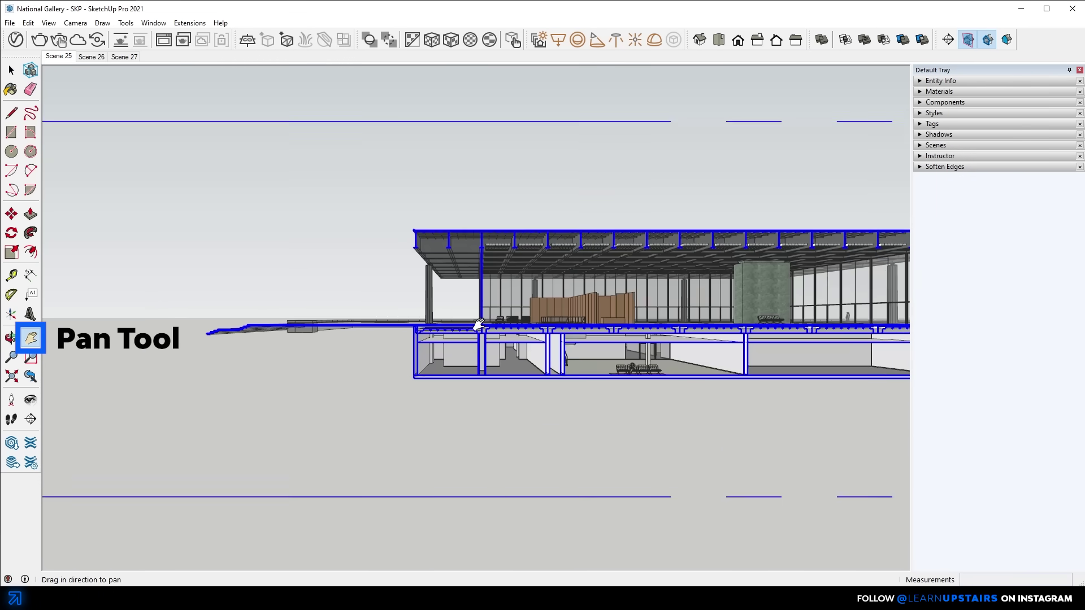
pyautogui.scroll(5, 479, 325)
pyautogui.scroll(-3, 485, 300)
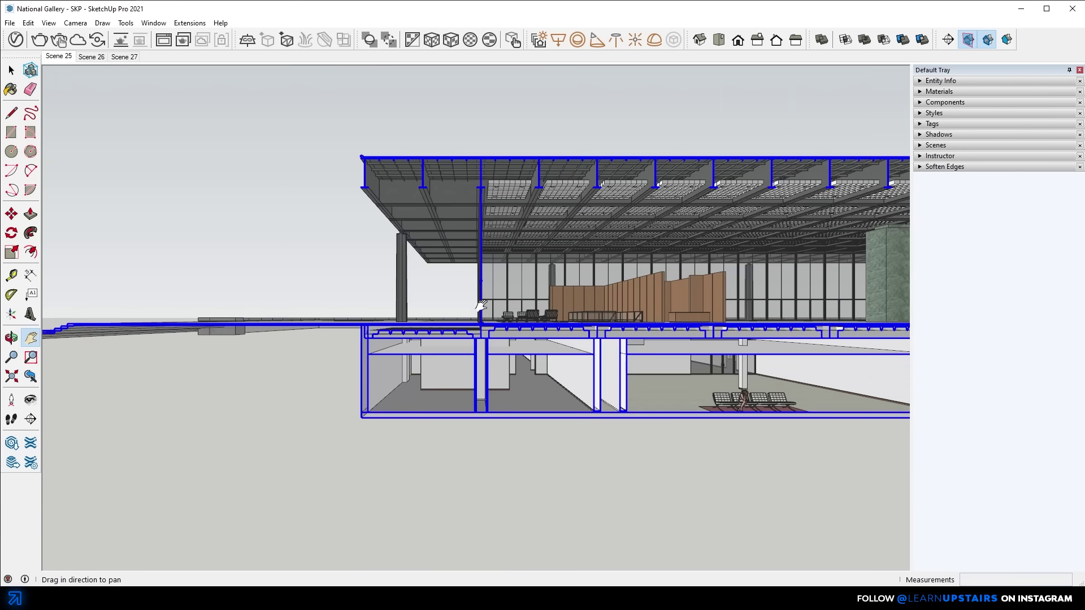
pyautogui.moveTo(484, 299); pyautogui.dragTo(480, 310)
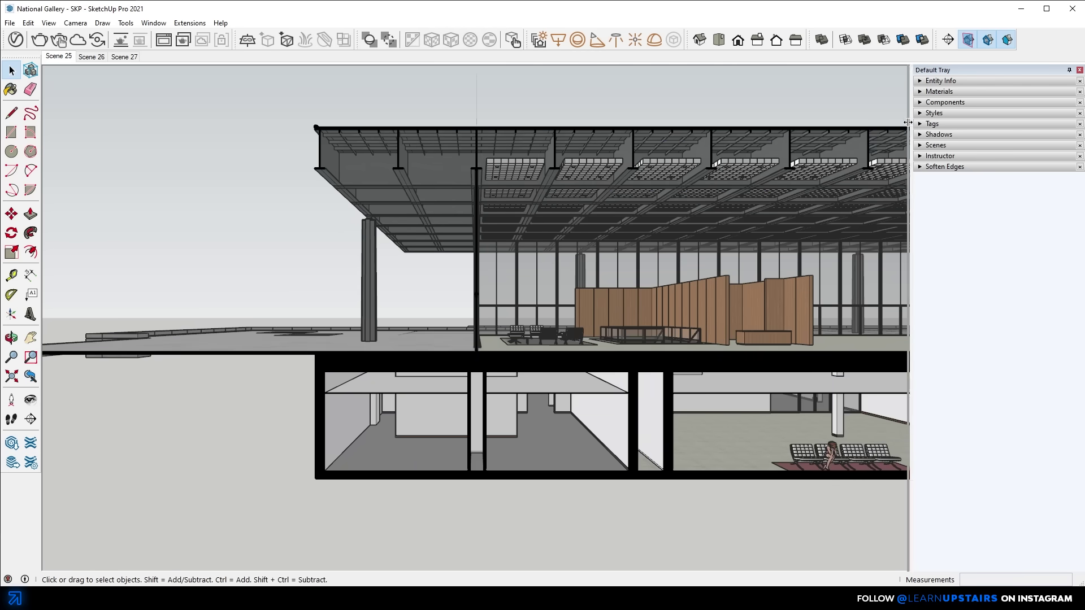
pyautogui.moveTo(908, 123); pyautogui.dragTo(572, 172)
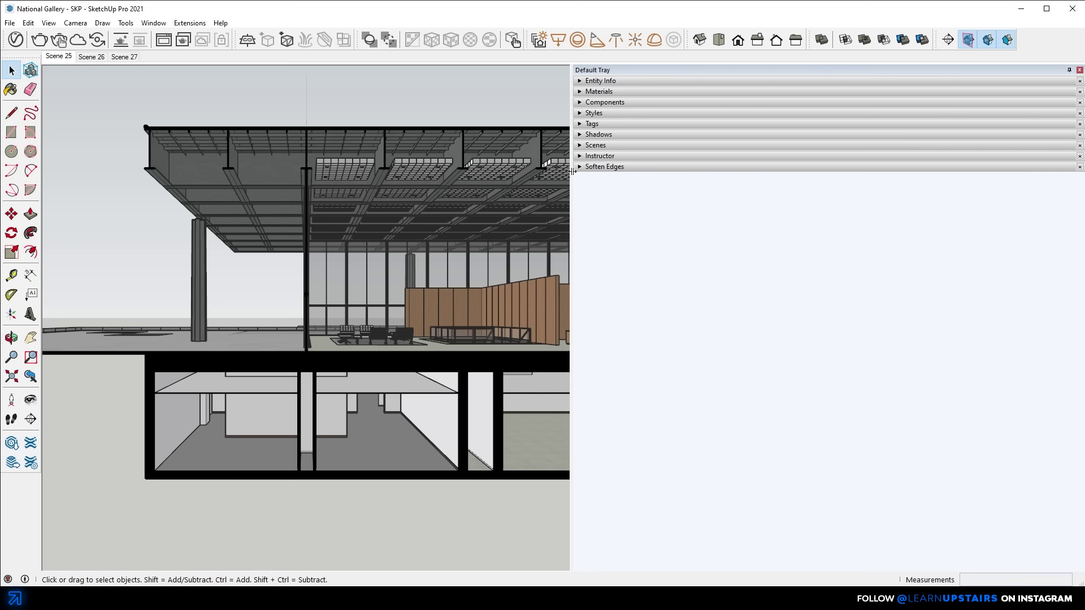
pyautogui.moveTo(573, 171)
pyautogui.mouseDown()
pyautogui.moveTo(550, 175)
pyautogui.moveTo(570, 174)
pyautogui.mouseUp()
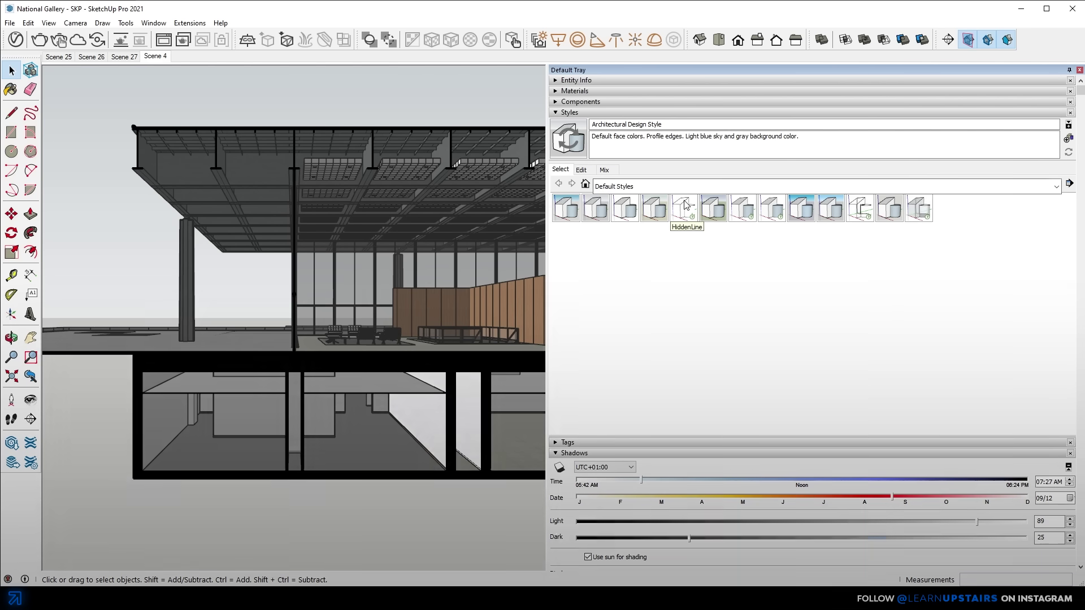
# - Apply the HiddenLine style and export the section as a 2D PDF matching screen display
pyautogui.click(683, 205)
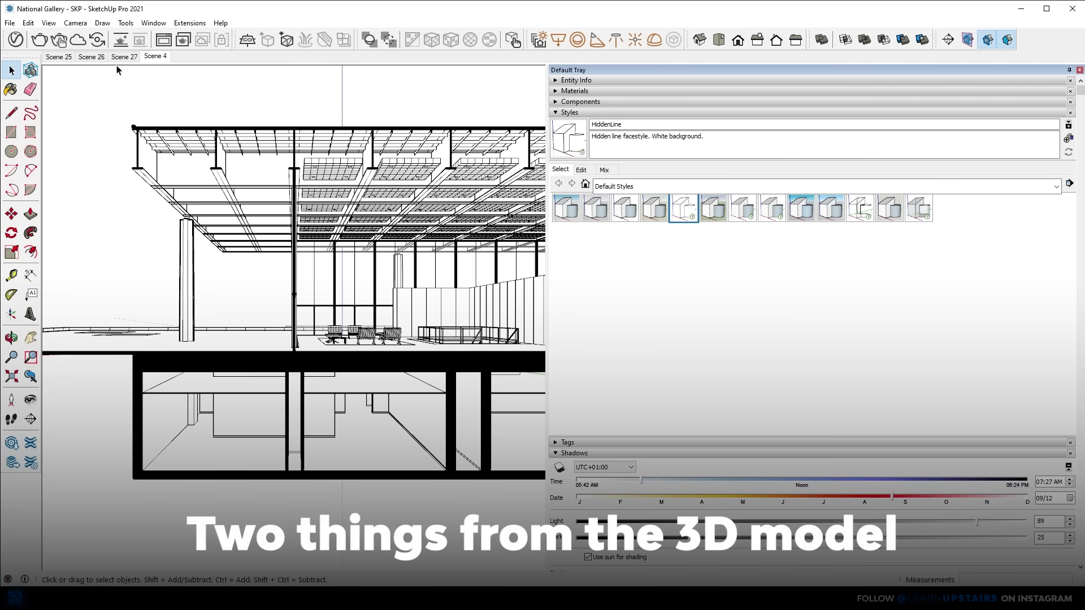
pyautogui.click(10, 23)
pyautogui.moveTo(62, 220)
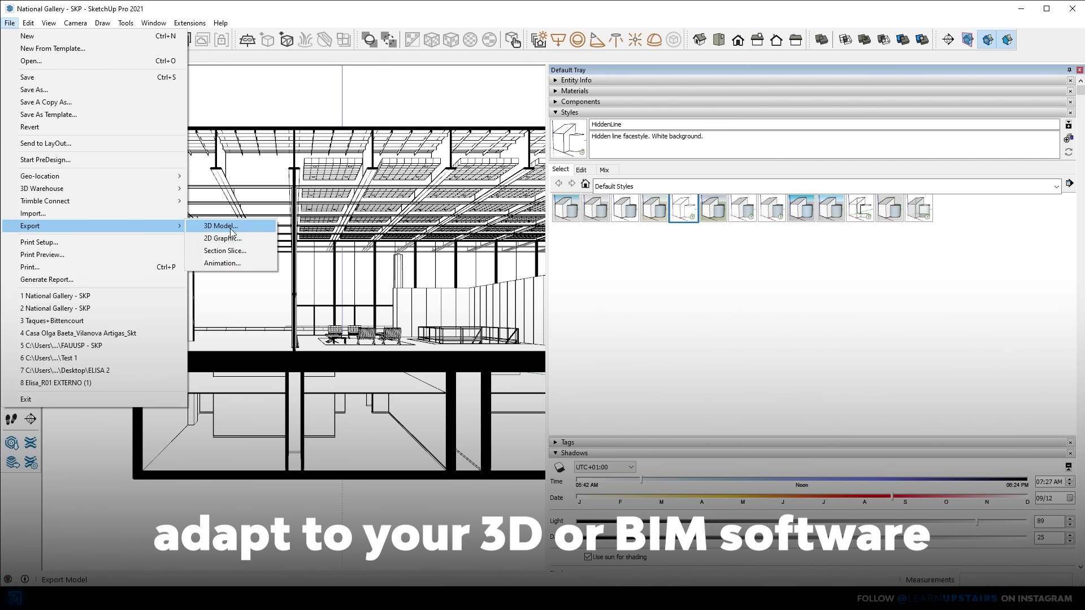
pyautogui.click(226, 239)
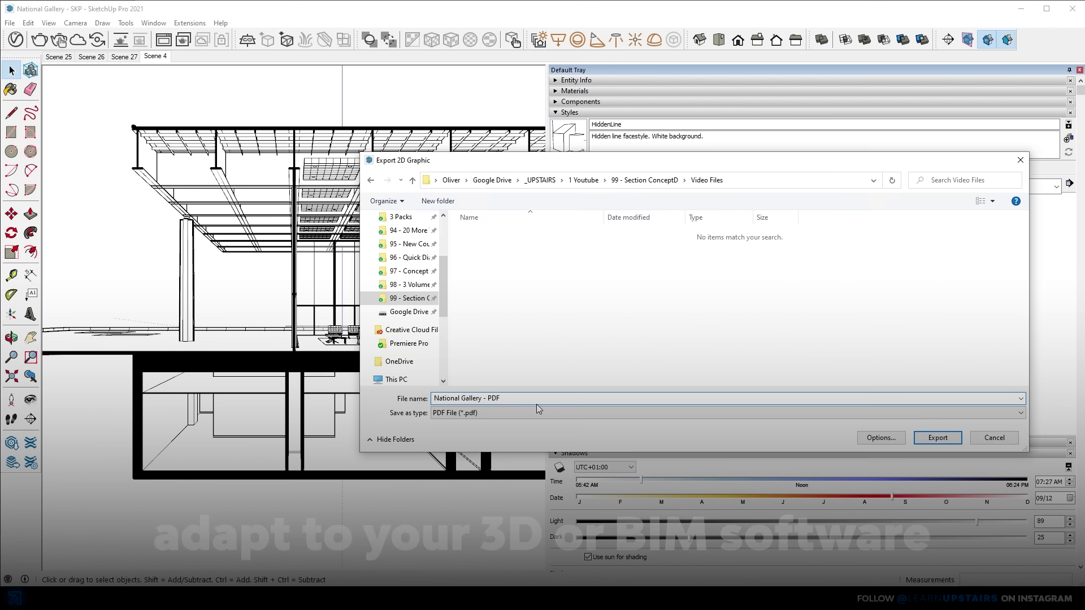
pyautogui.click(882, 439)
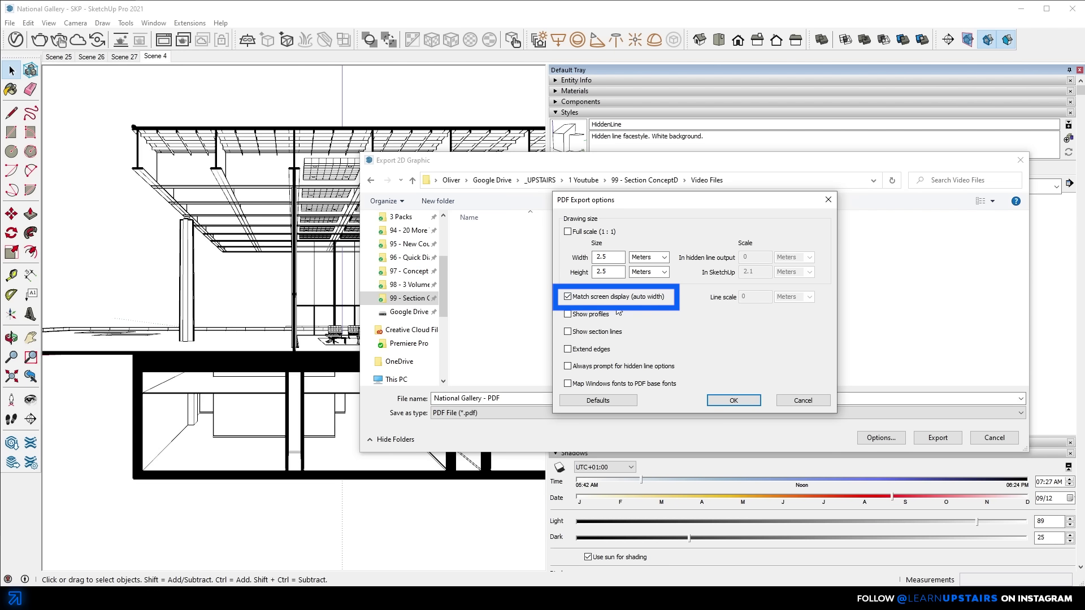
pyautogui.click(736, 401)
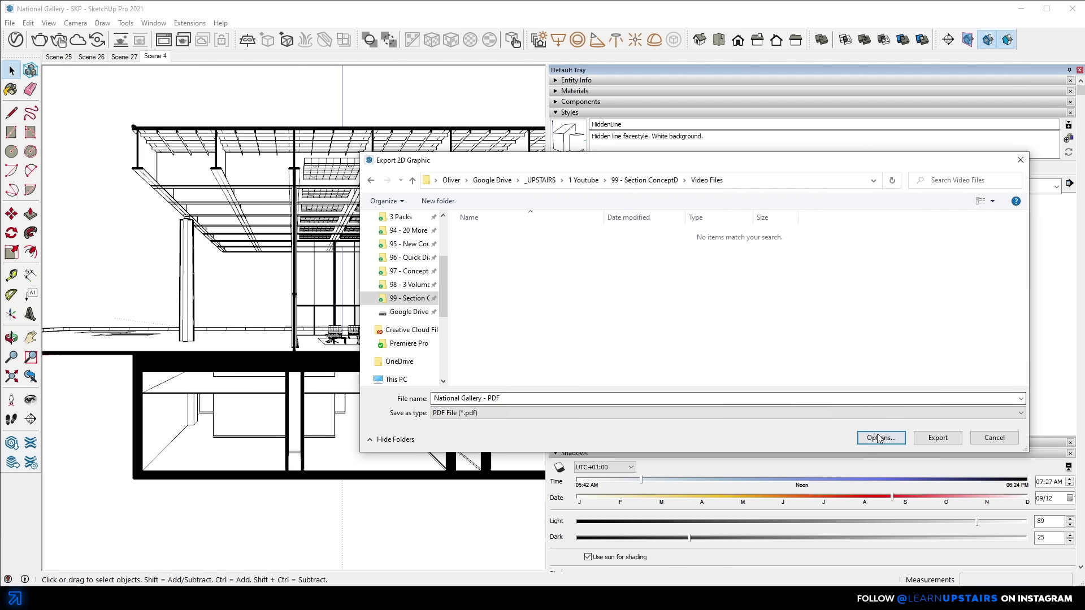
pyautogui.click(938, 438)
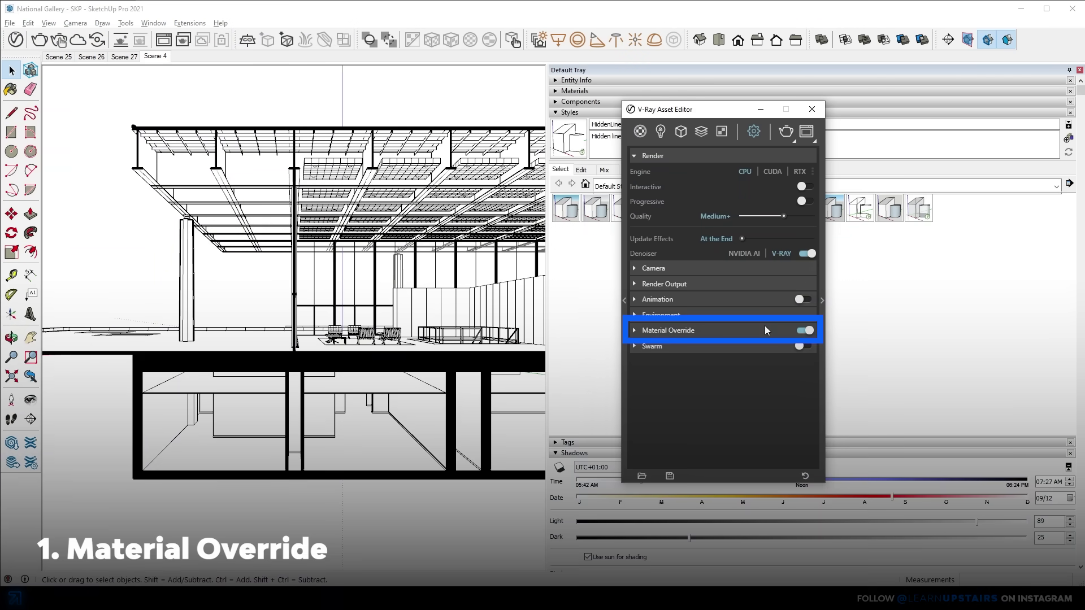
# - Expand Material Override and set Render Output width to 3000 with Match Viewport aspect ratio
pyautogui.click(764, 327)
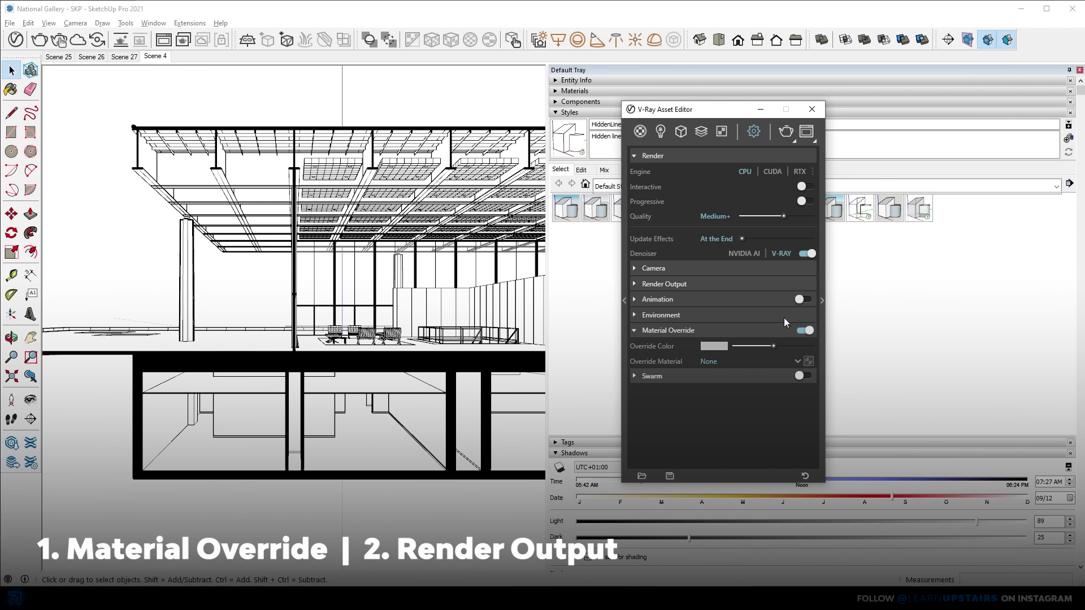
pyautogui.click(693, 283)
pyautogui.click(719, 328)
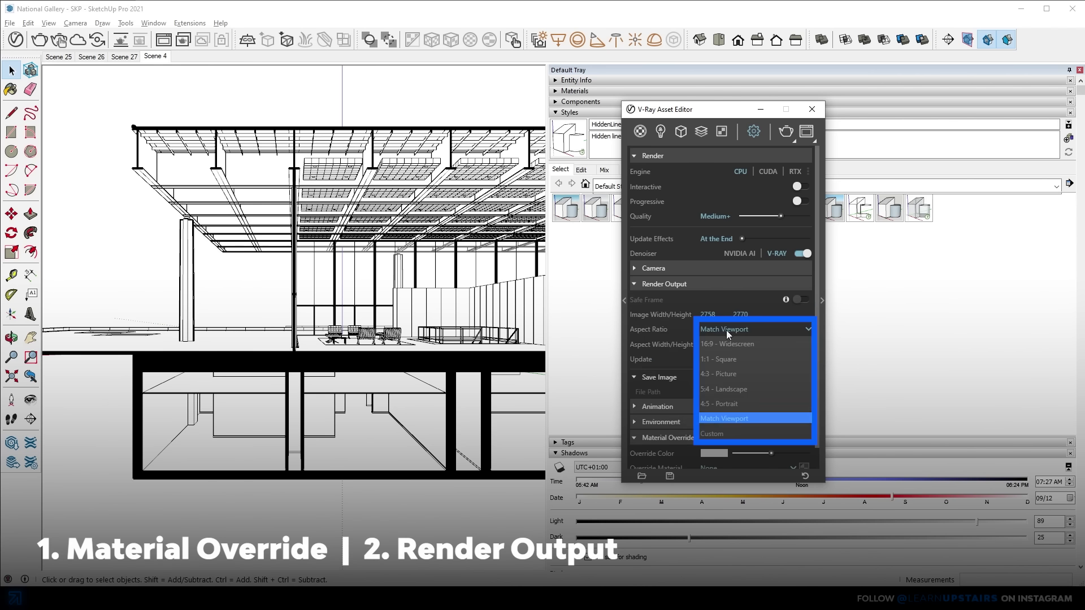
pyautogui.click(770, 423)
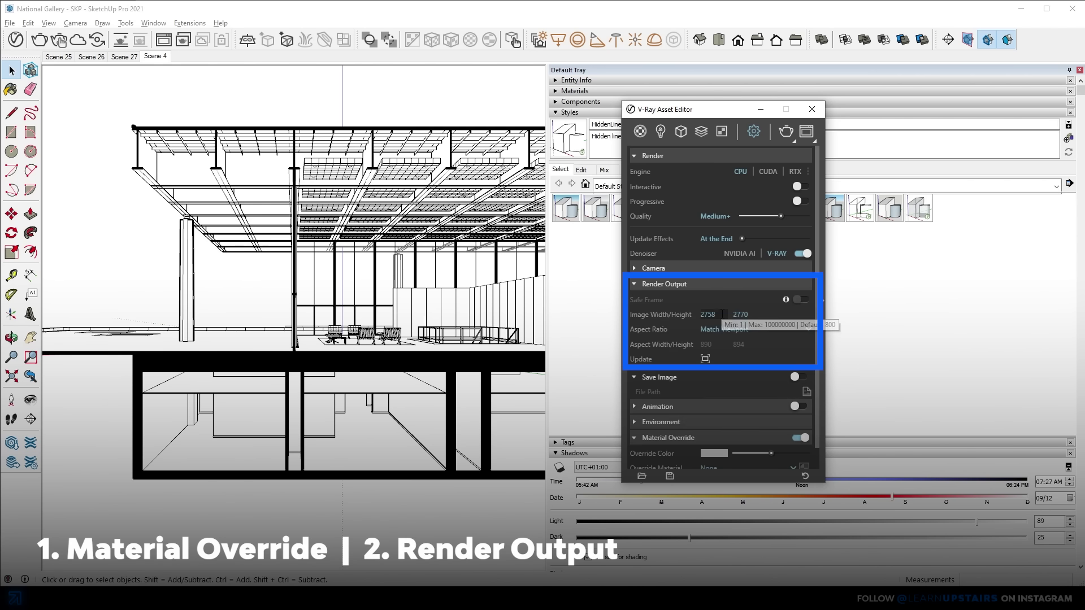
pyautogui.write('3000')
pyautogui.press('Return')
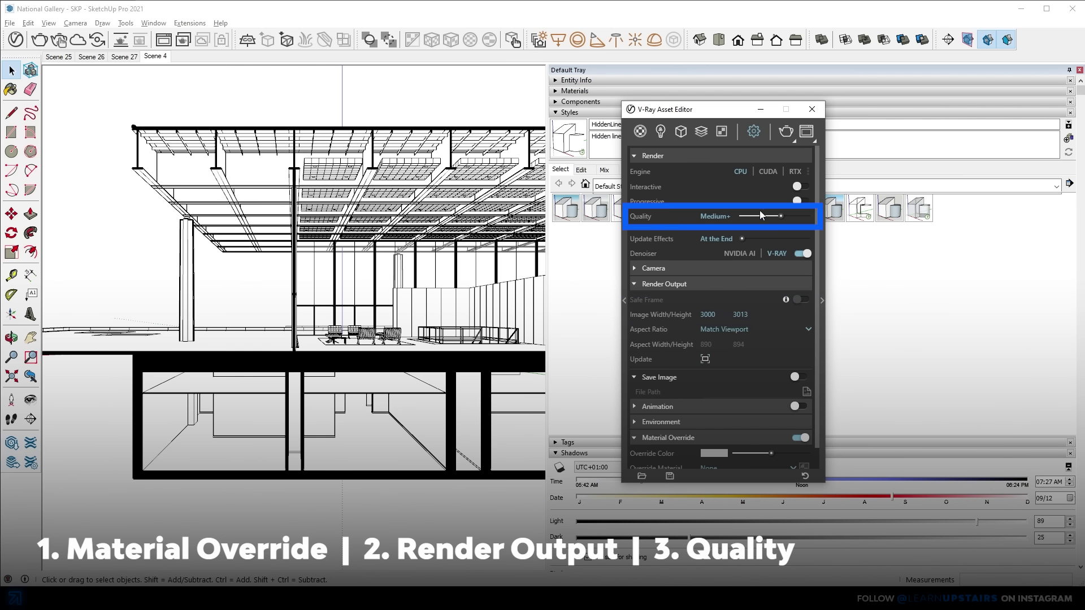
# - Enable material override in the render parameters and review the Render Elements list
pyautogui.click(822, 204)
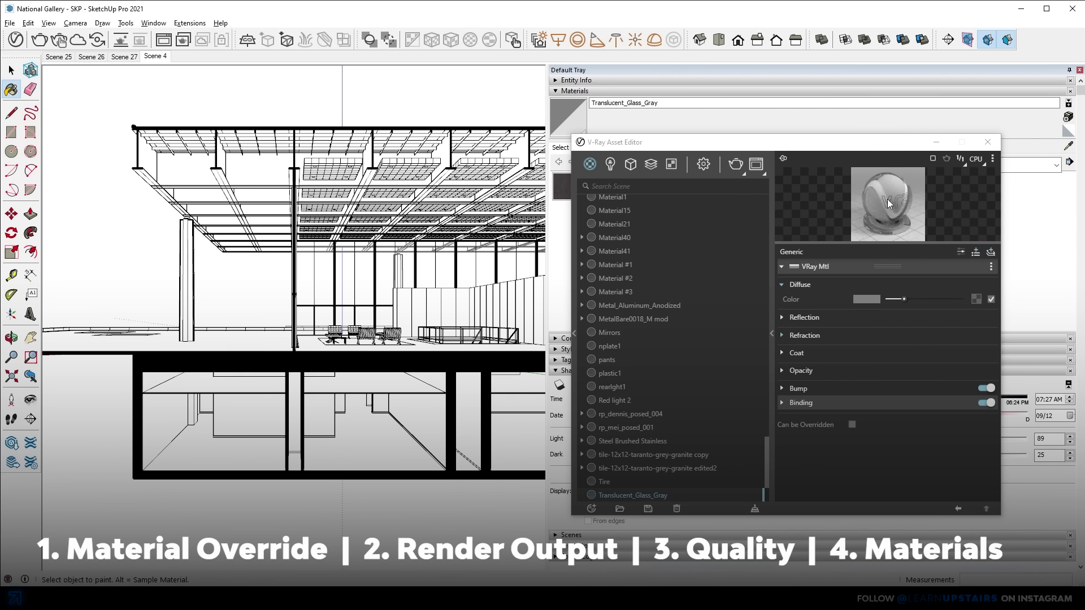
pyautogui.click(852, 424)
pyautogui.click(852, 425)
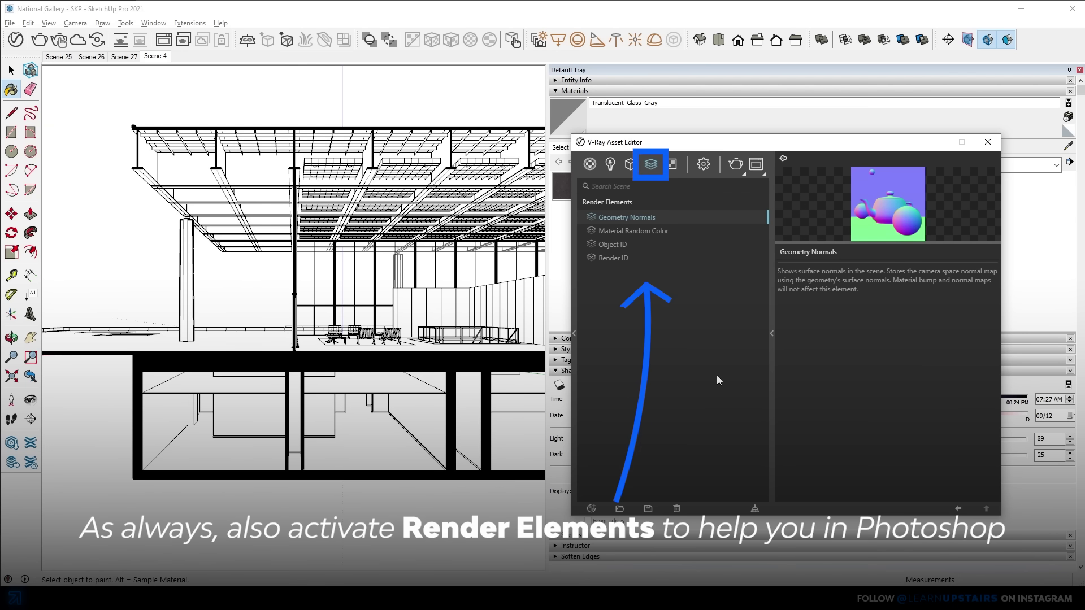
pyautogui.click(703, 164)
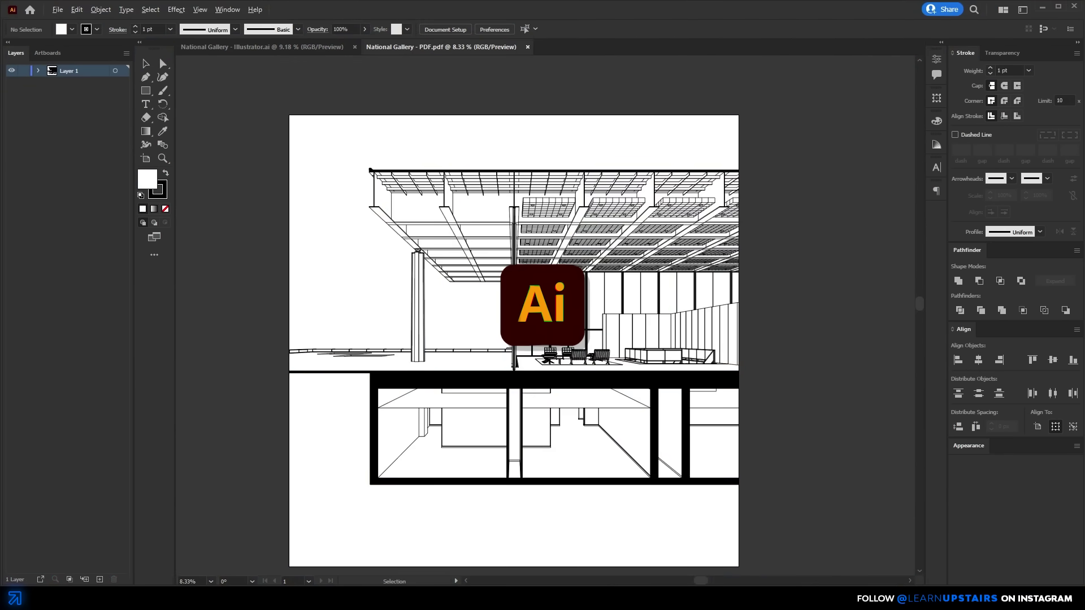
# - Paste the section artwork onto a new layer, widen the layers list and switch to Outline view
pyautogui.scroll(1, 435, 443)
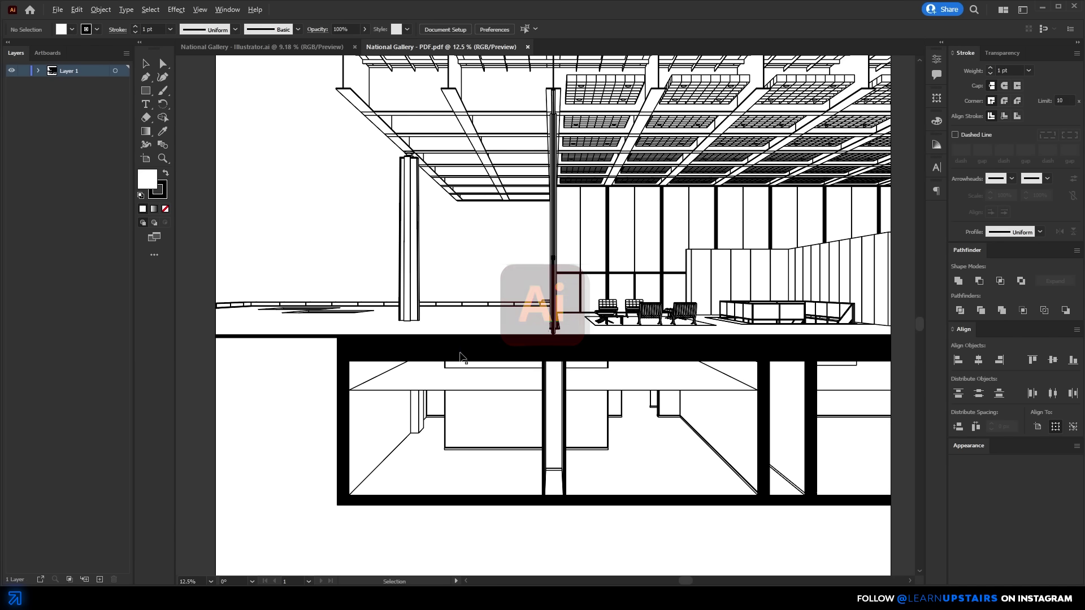
pyautogui.hotkey('ctrl', 'v')
pyautogui.moveTo(134, 85); pyautogui.dragTo(160, 85)
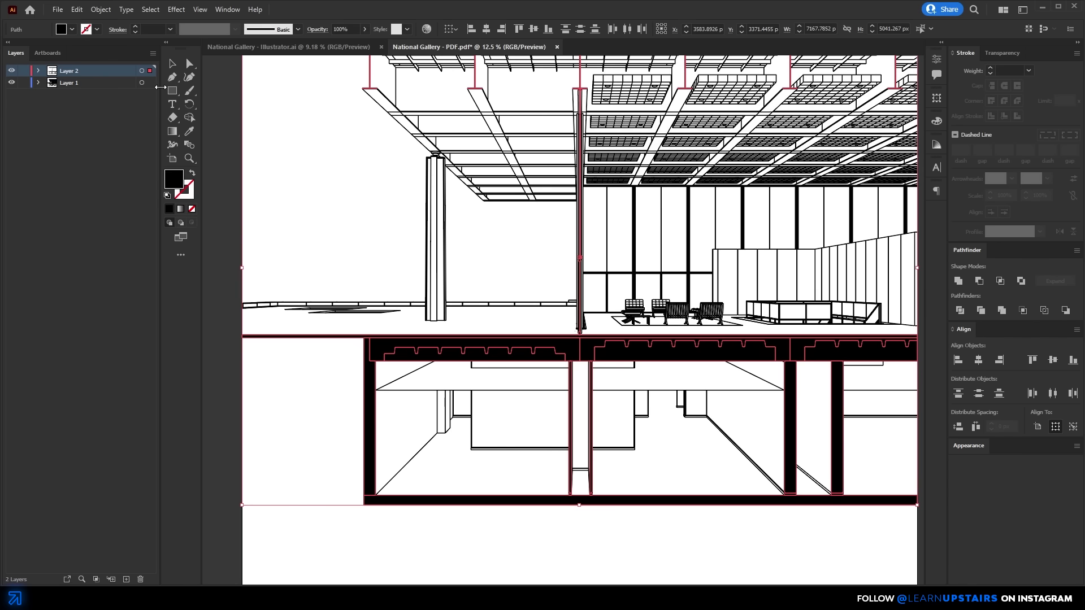
pyautogui.moveTo(210, 114); pyautogui.dragTo(201, 184)
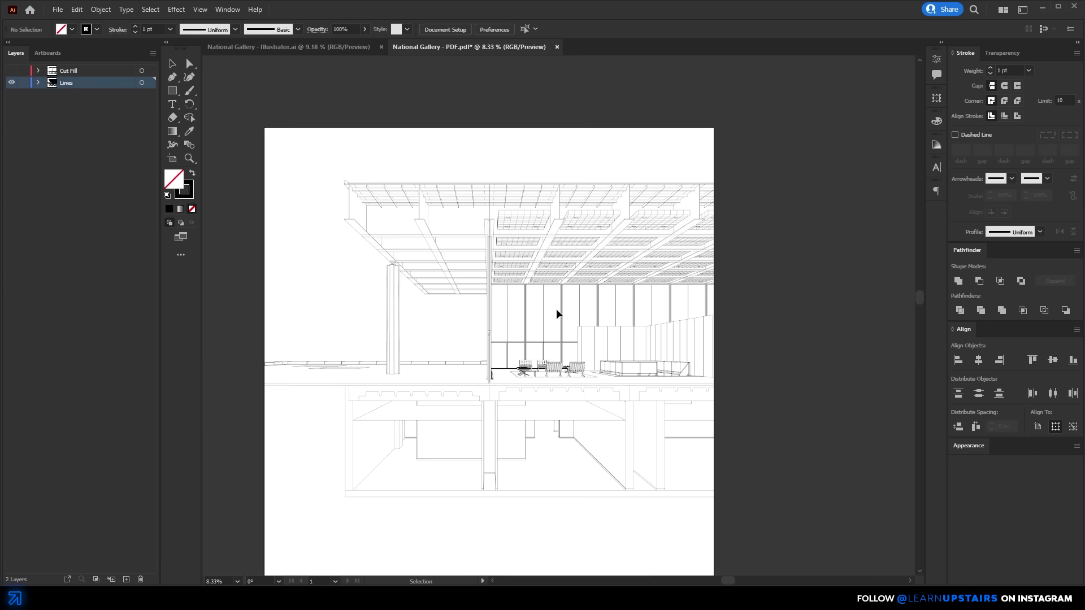
pyautogui.scroll(4, 545, 372)
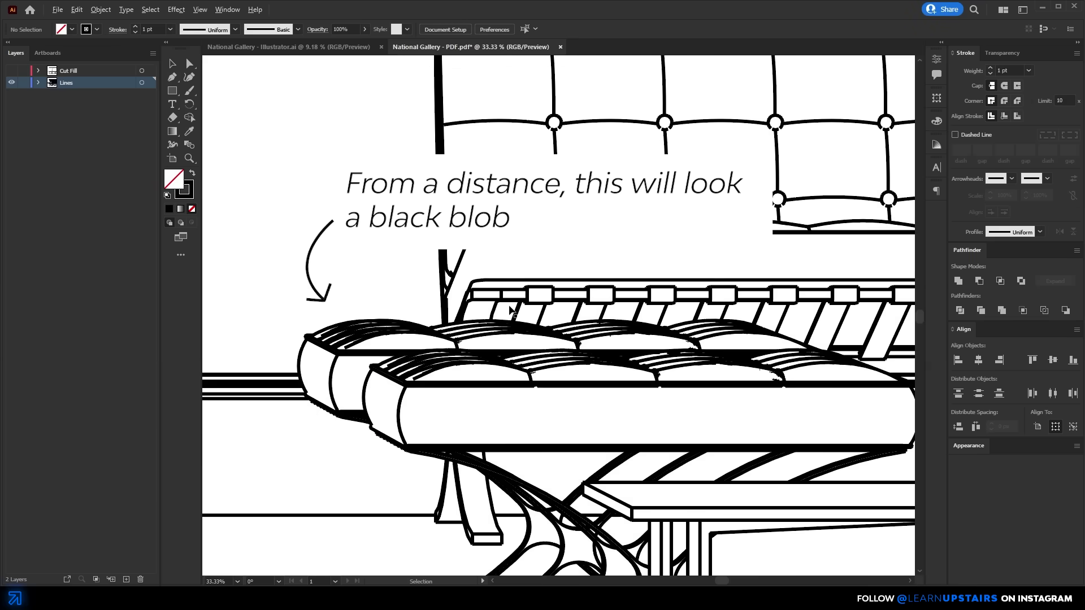
pyautogui.hotkey('ctrl', 'y')
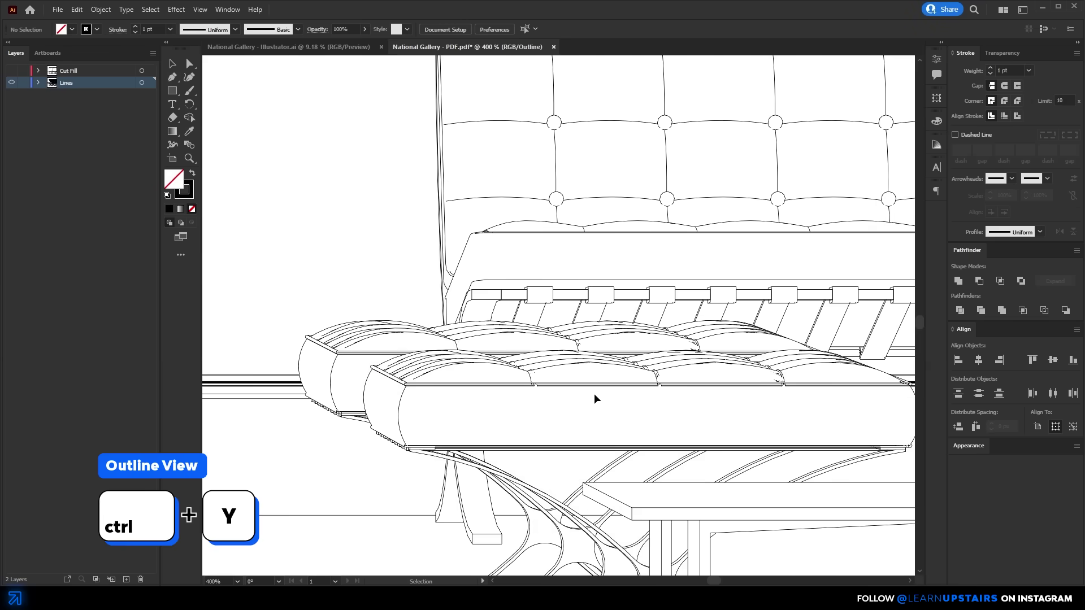
pyautogui.scroll(3, 412, 381)
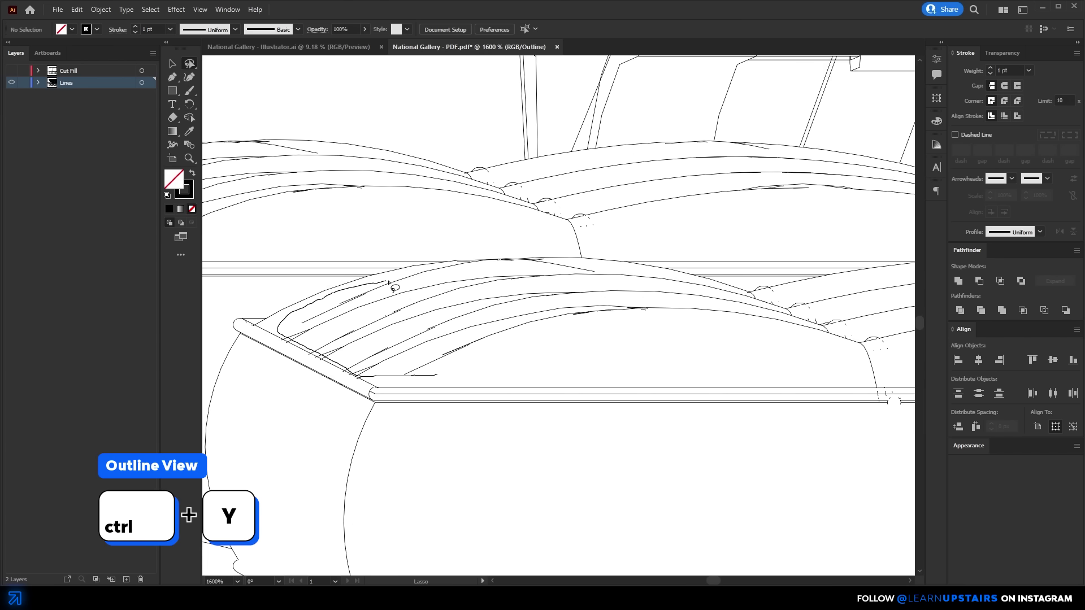
# - Delete the ottoman cushion stripe lines and a small stray path at a junction
pyautogui.moveTo(746, 296); pyautogui.dragTo(668, 373)
pyautogui.press('Delete')
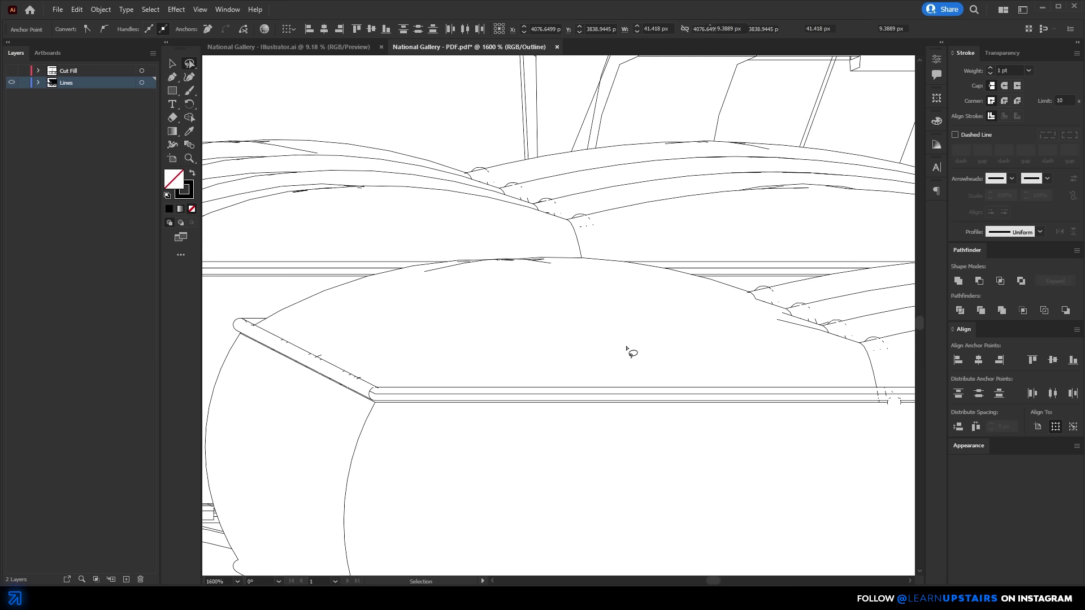
pyautogui.press('v')
pyautogui.scroll(-10, 647, 375)
pyautogui.click(617, 300)
pyautogui.press('Delete')
pyautogui.scroll(-2, 639, 359)
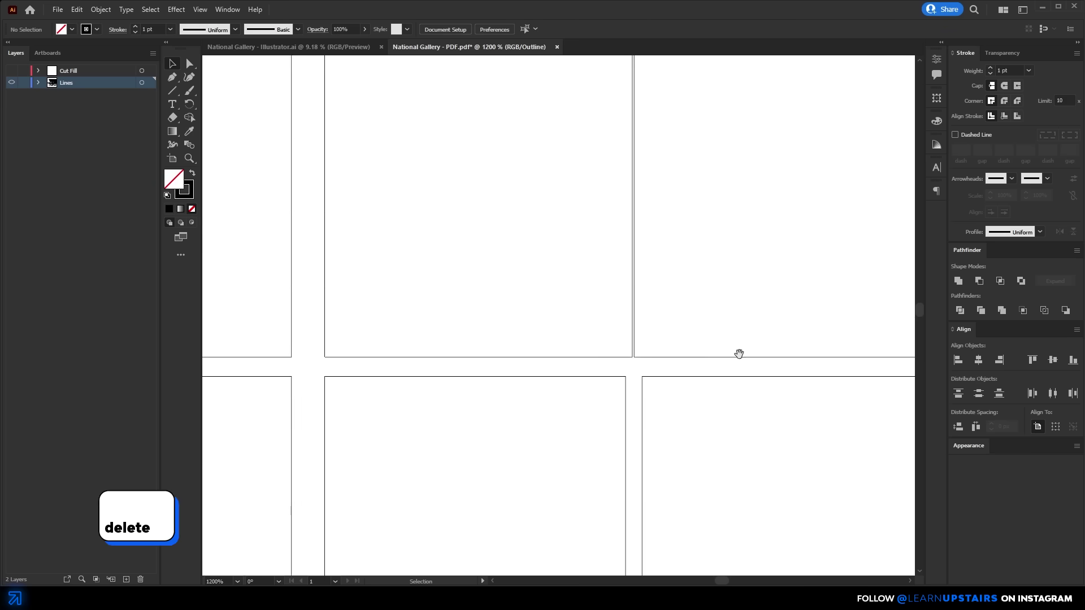
pyautogui.scroll(-3, 676, 387)
pyautogui.scroll(8, 596, 427)
# - Delete the short stray segments and vertical line fragments along the drawing's bottom edge
pyautogui.moveTo(734, 512); pyautogui.dragTo(646, 360)
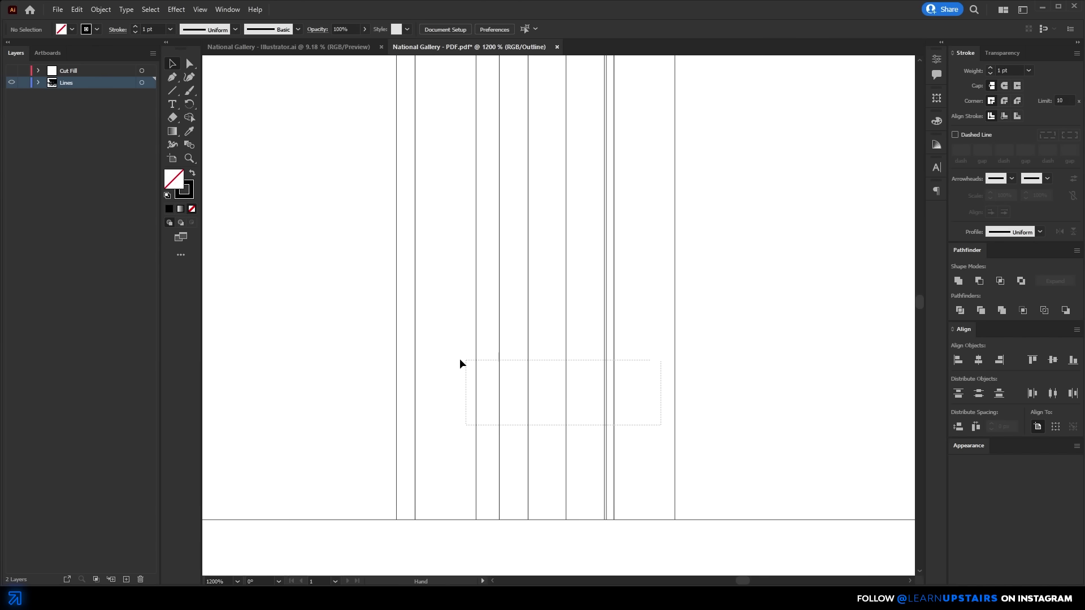
pyautogui.moveTo(450, 362); pyautogui.dragTo(424, 356)
pyautogui.press('Delete')
pyautogui.scroll(-3, 305, 352)
pyautogui.moveTo(305, 352); pyautogui.dragTo(481, 360)
pyautogui.scroll(-2, 453, 392)
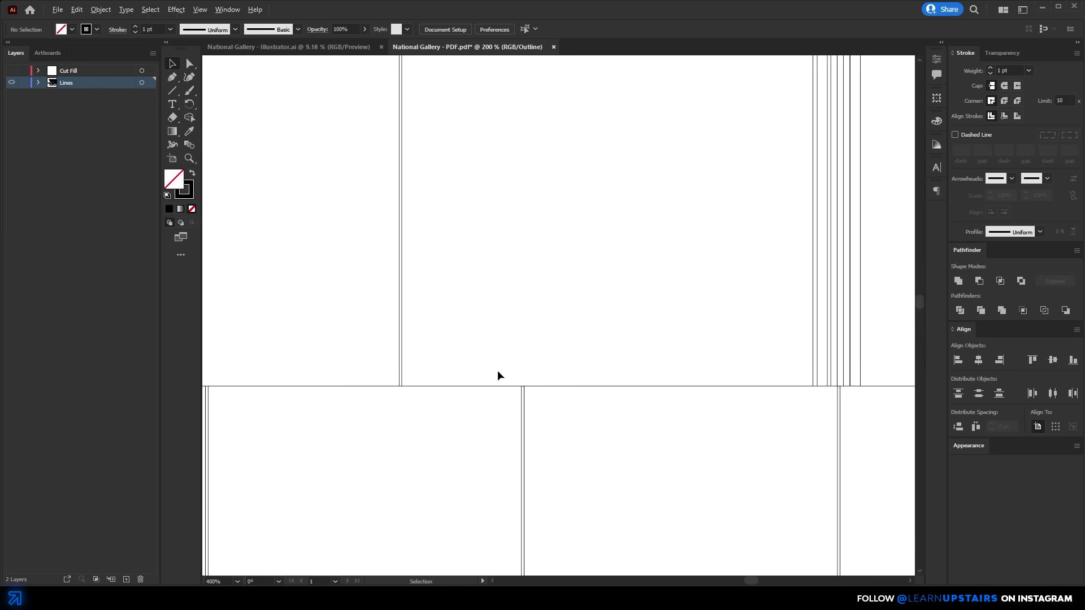
pyautogui.moveTo(578, 373); pyautogui.dragTo(325, 366)
pyautogui.scroll(2, 585, 364)
pyautogui.moveTo(487, 332); pyautogui.dragTo(488, 330)
pyautogui.press('Delete')
pyautogui.scroll(-8, 584, 417)
pyautogui.moveTo(584, 416); pyautogui.dragTo(640, 380)
pyautogui.scroll(4, 640, 380)
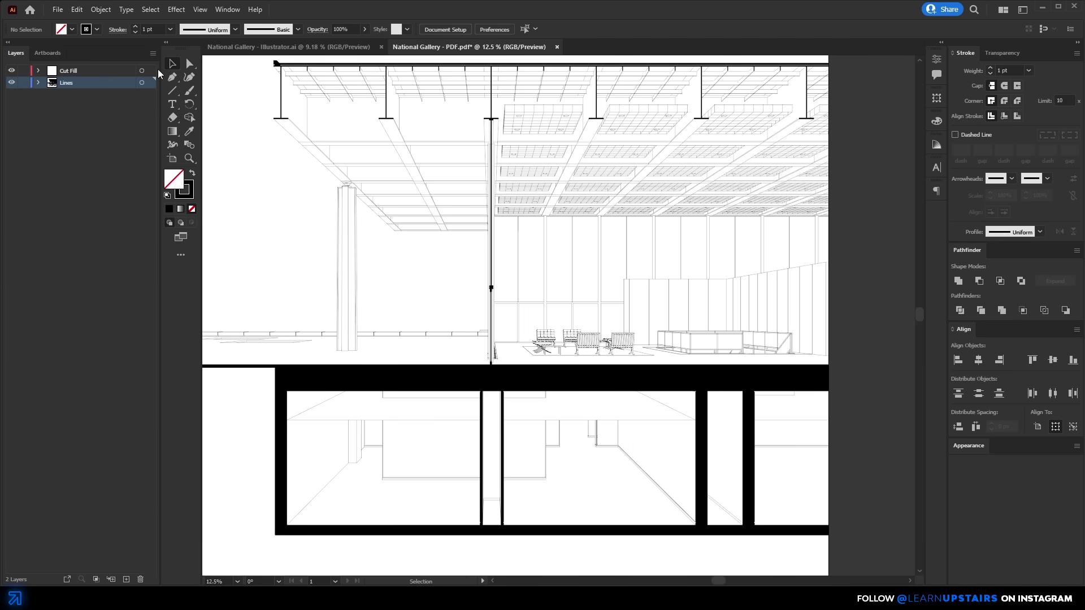
# - Select all Cut Fill objects and raise the fill brightness to a mid grey
pyautogui.click(142, 71)
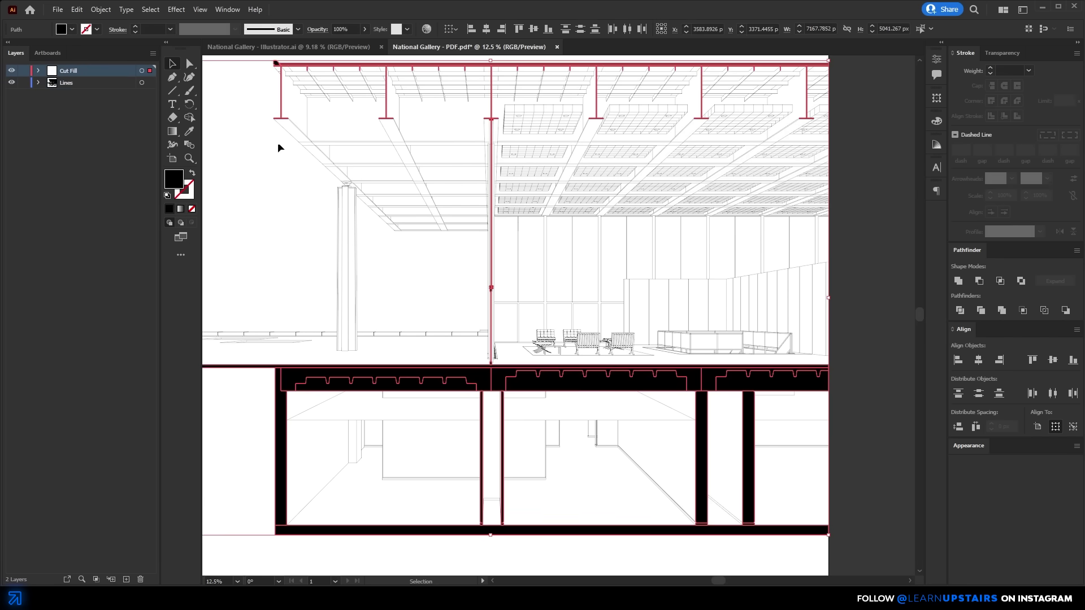
pyautogui.doubleClick(175, 179)
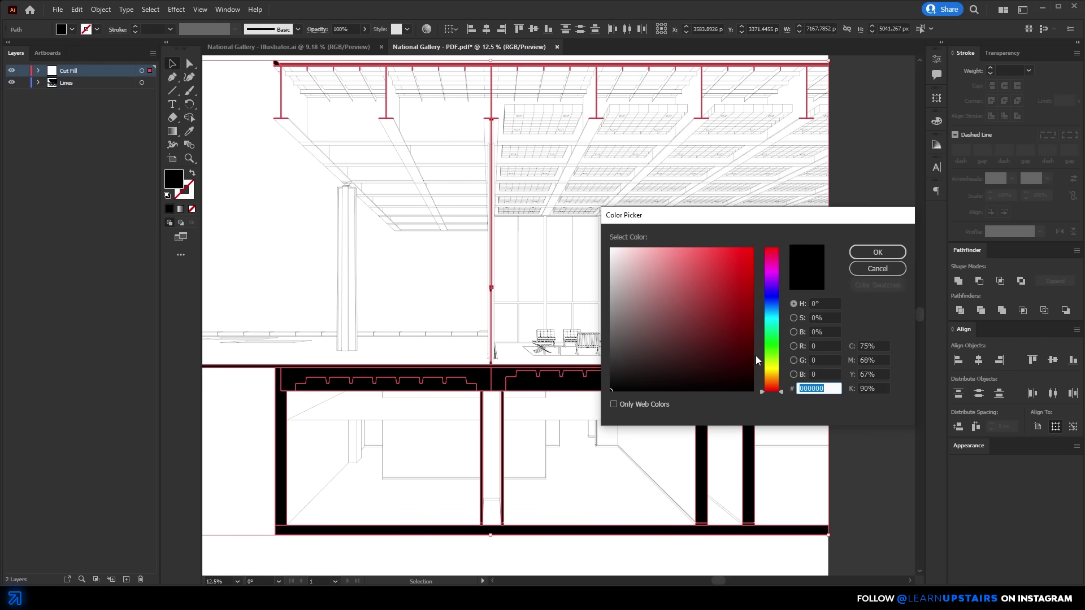
pyautogui.press('Up')
pyautogui.press('Up')
pyautogui.press('Up')
pyautogui.press('Up')
pyautogui.press('Up')
pyautogui.press('Up')
pyautogui.press('Up')
pyautogui.press('Up')
pyautogui.press('Up')
pyautogui.press('Up')
pyautogui.press('Up')
pyautogui.press('Up')
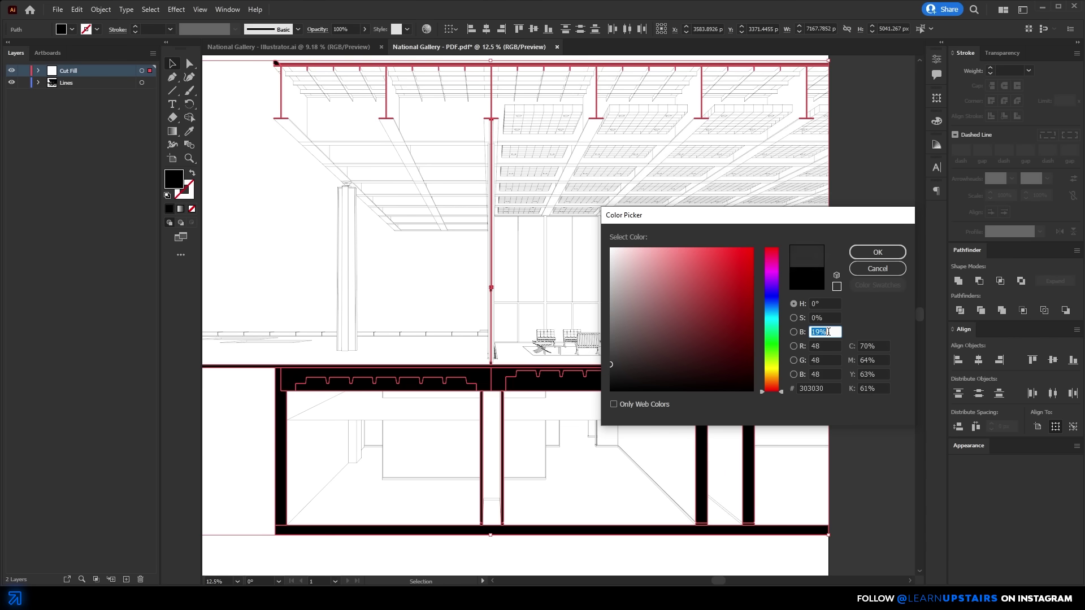
pyautogui.press('Up')
pyautogui.press('Up')
pyautogui.press('Up')
pyautogui.press('Up')
pyautogui.press('Up')
pyautogui.press('Up')
pyautogui.press('Up')
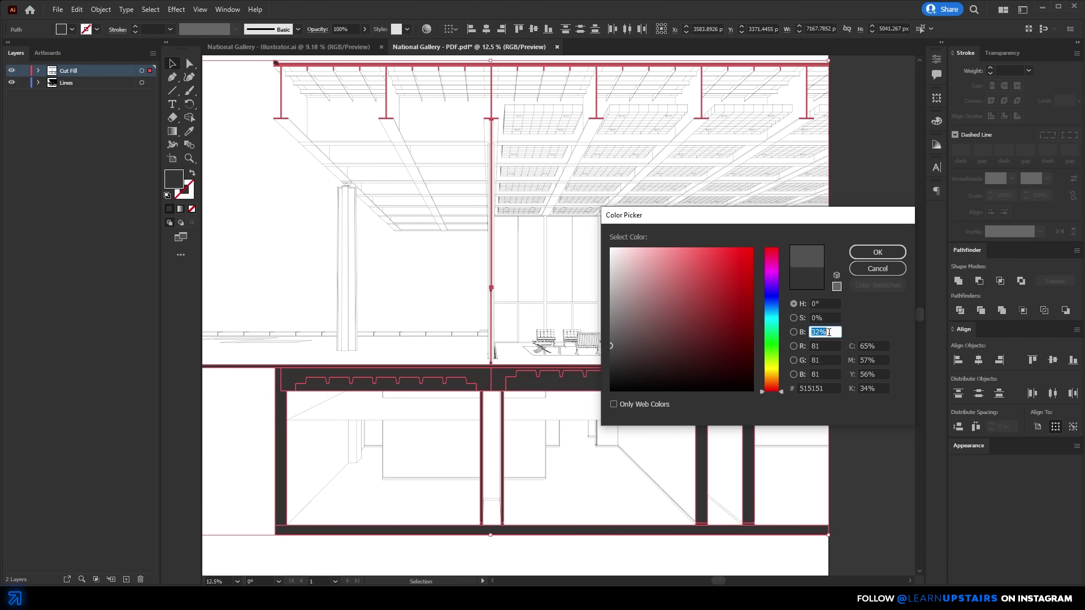
pyautogui.press('Up')
pyautogui.press('Up')
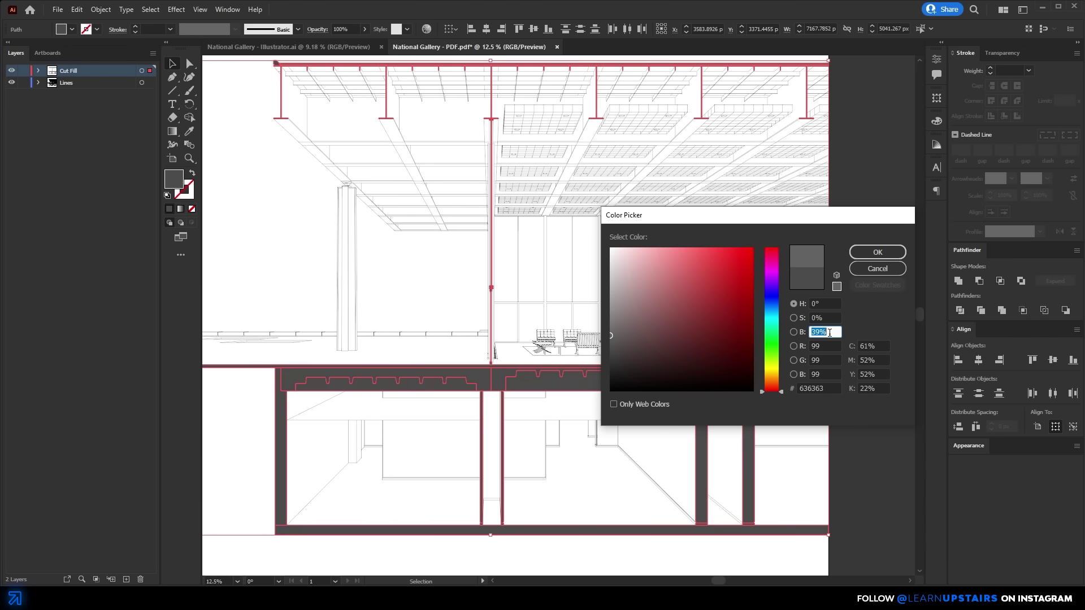
pyautogui.click(877, 252)
# - Clear the selection, check the whole artboard, and select the artboard-sized frame object
pyautogui.click(756, 363)
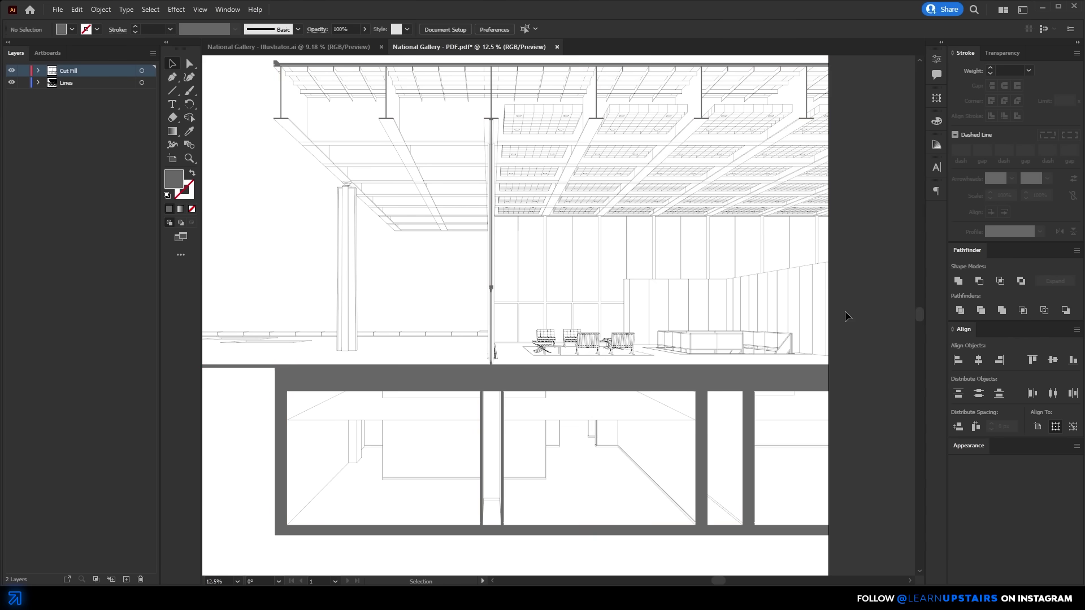
pyautogui.hotkey('ctrl', '-')
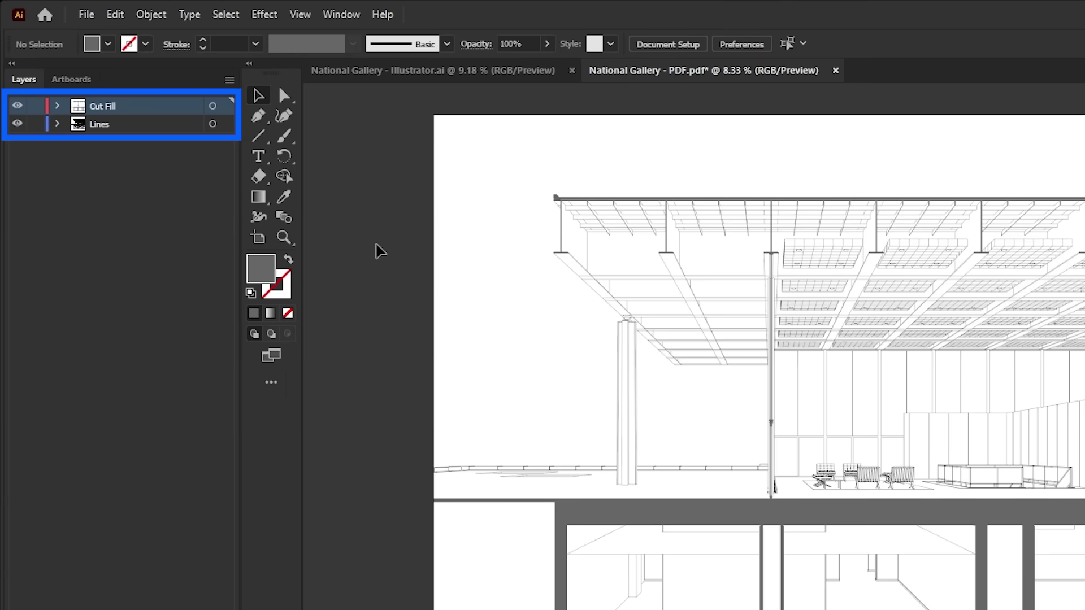
pyautogui.click(225, 14)
pyautogui.moveTo(287, 181)
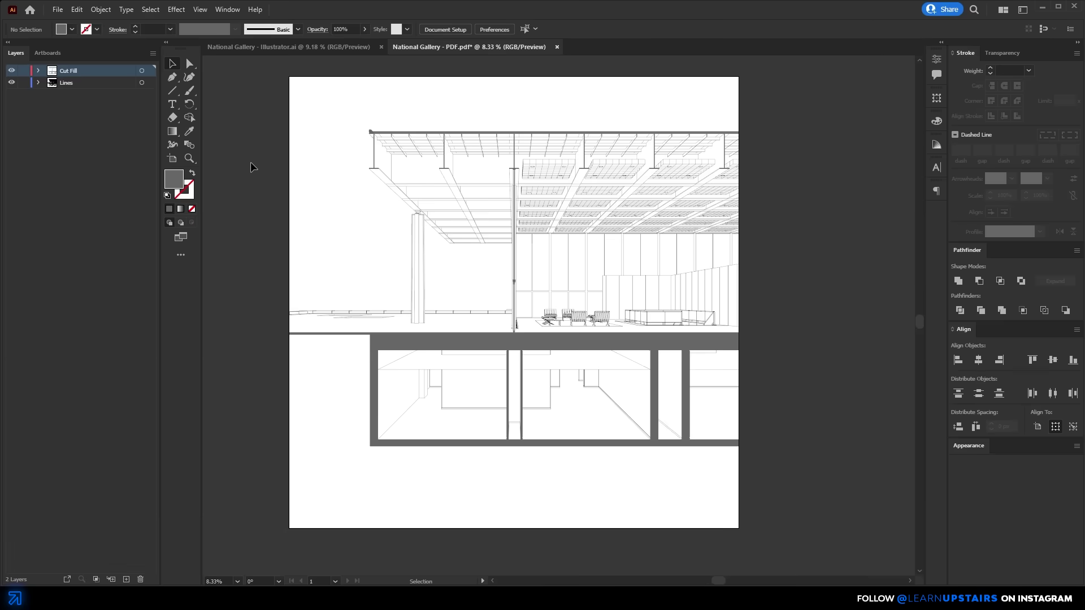
pyautogui.hotkey('ctrl', '+')
pyautogui.hotkey('ctrl', '+')
pyautogui.press('a')
pyautogui.click(530, 300)
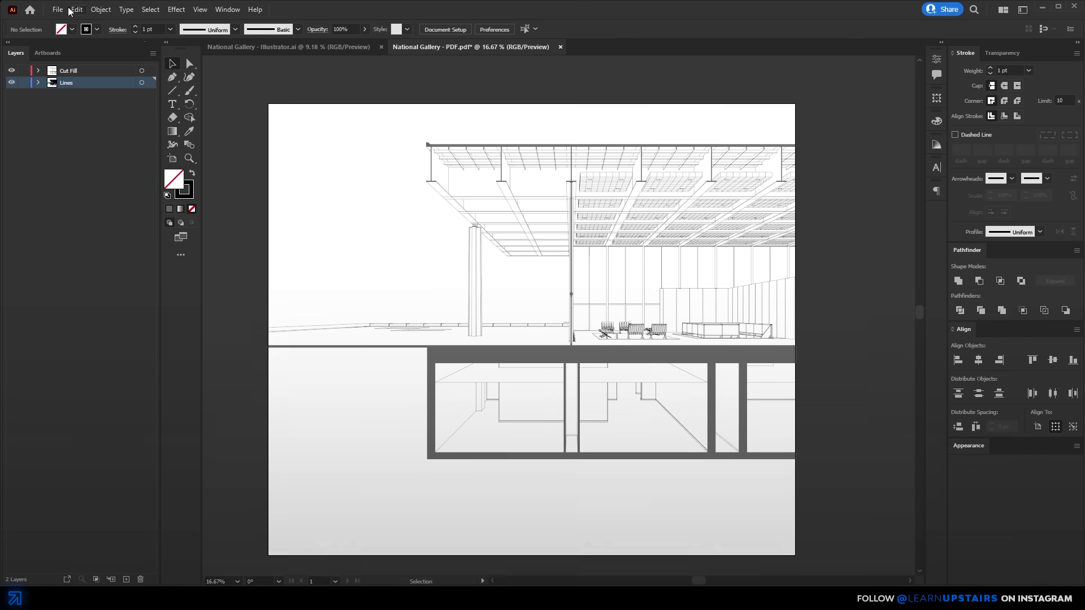
# - Save As an Adobe Illustrator (*.AI) file named 'National Gallery - Illustrator'
pyautogui.click(57, 10)
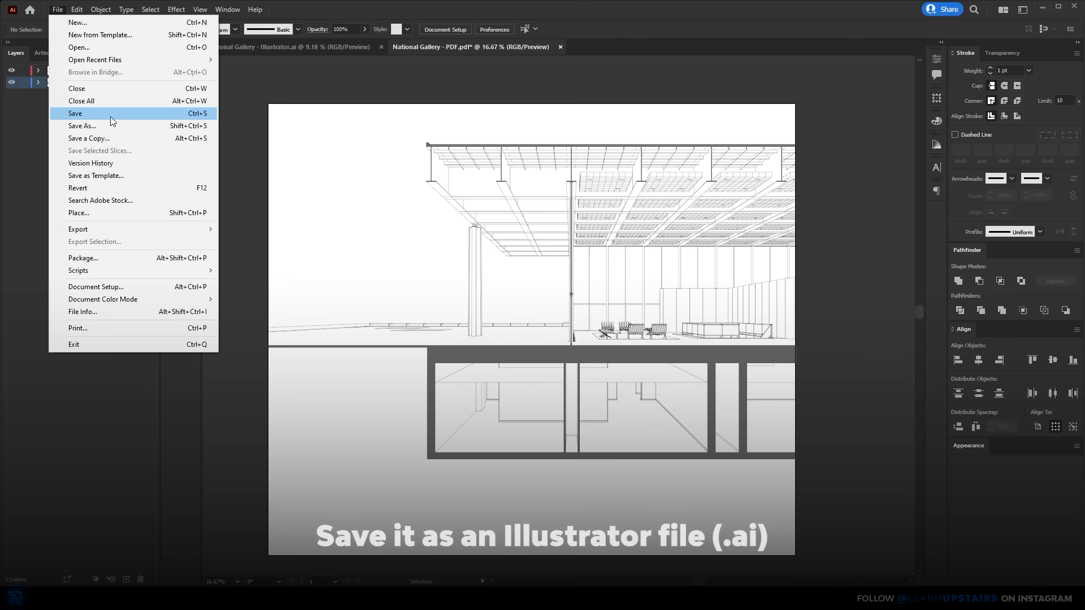
pyautogui.click(81, 113)
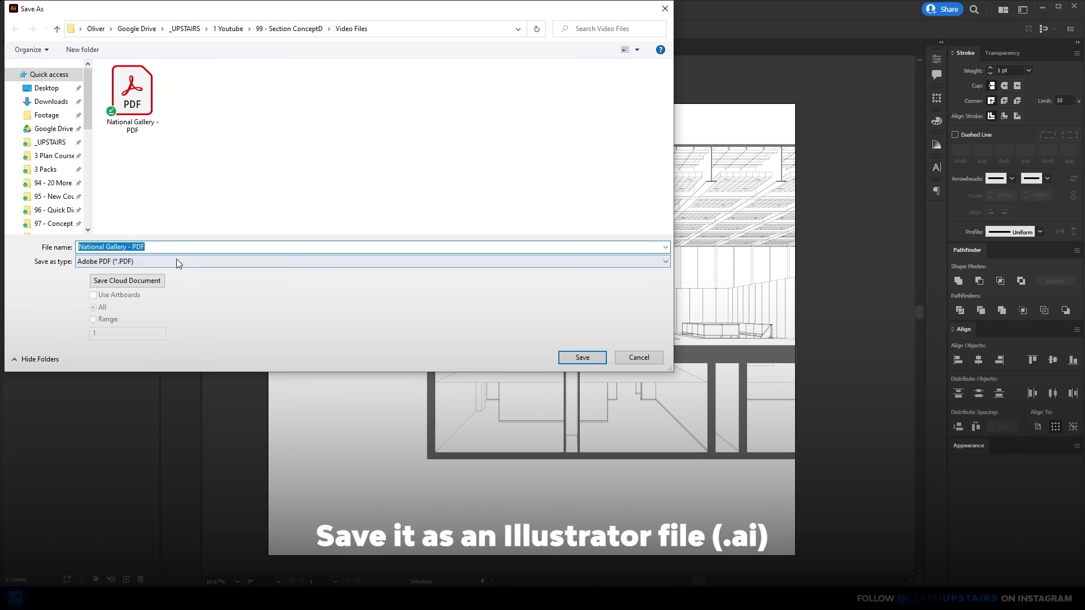
pyautogui.click(182, 262)
pyautogui.click(170, 271)
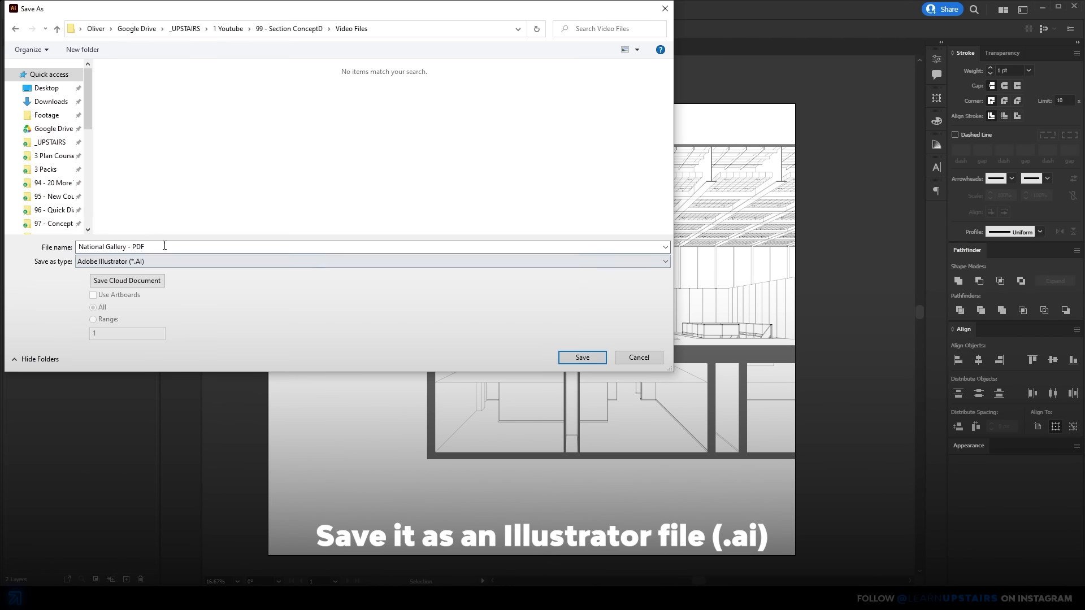
pyautogui.click(164, 245)
pyautogui.write('National Gallery - Illustrator')
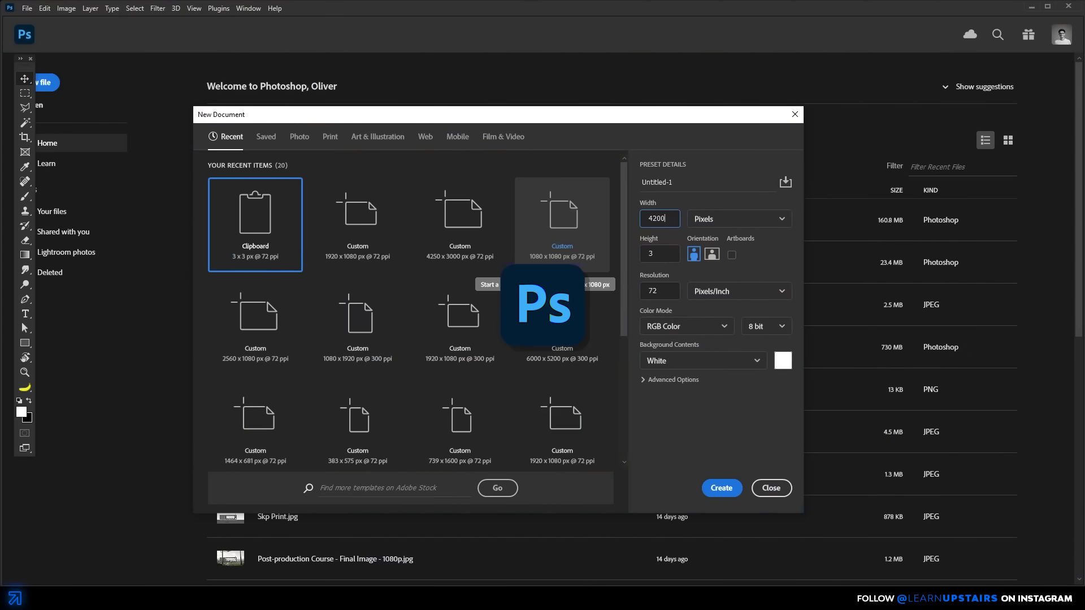
# - Create a new 4200 × 3600 px Photoshop document
pyautogui.press('Tab')
pyautogui.write('36')
pyautogui.click(721, 488)
# - Place 'National Gallery - Illustrator' as a linked smart object cropped to Media Box
pyautogui.click(27, 8)
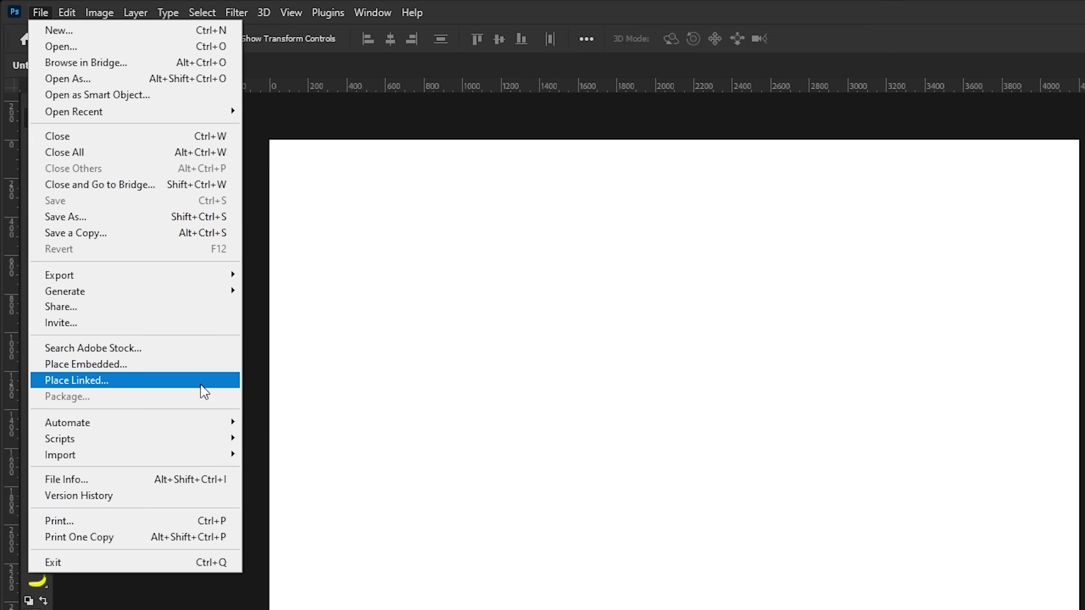
pyautogui.click(201, 382)
pyautogui.click(932, 201)
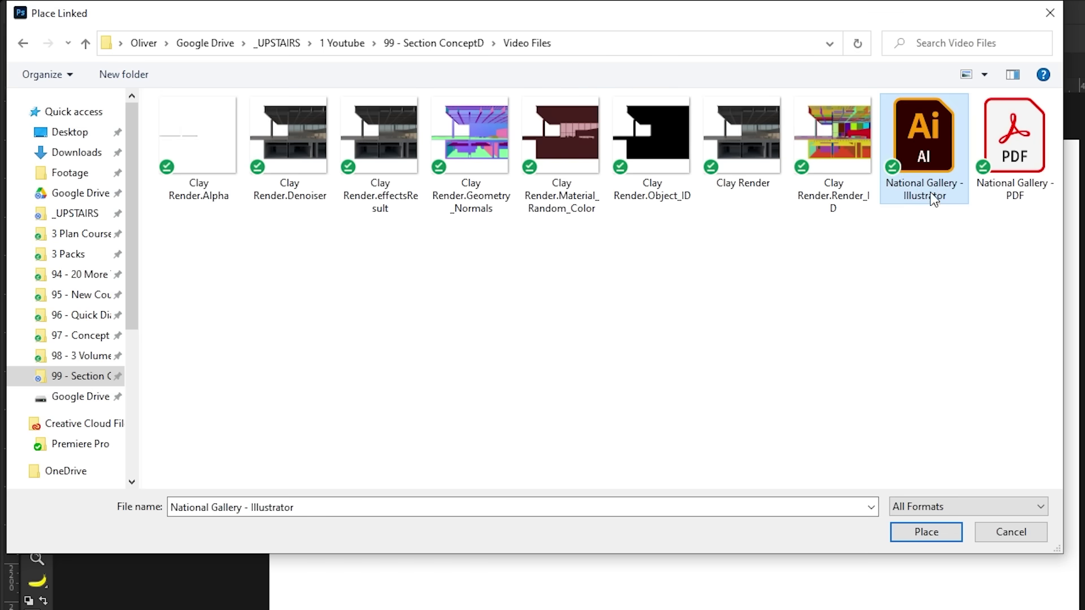
pyautogui.click(925, 531)
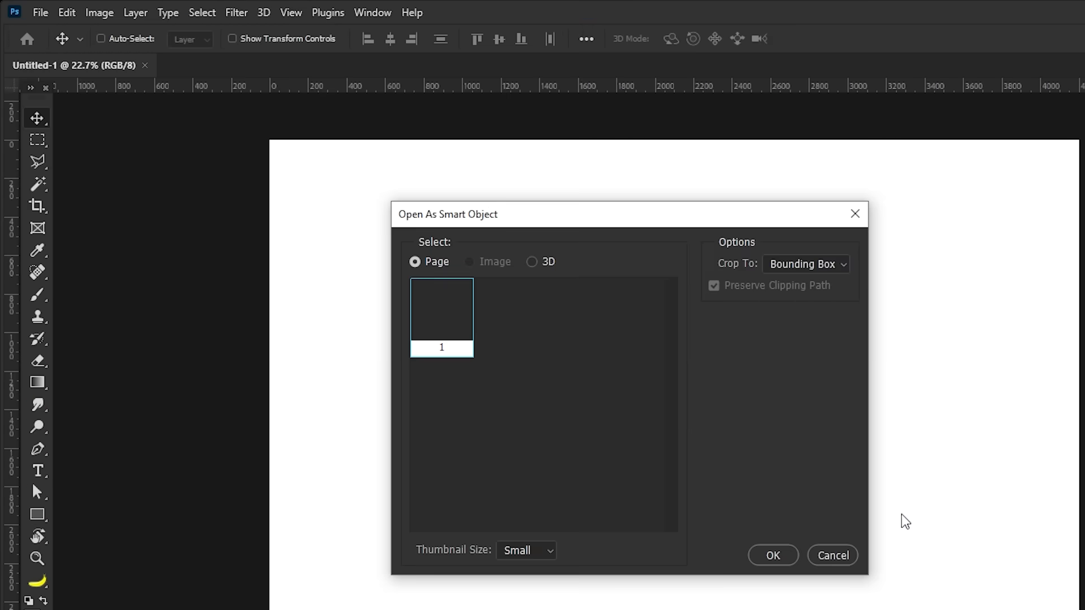
pyautogui.click(841, 264)
pyautogui.click(809, 308)
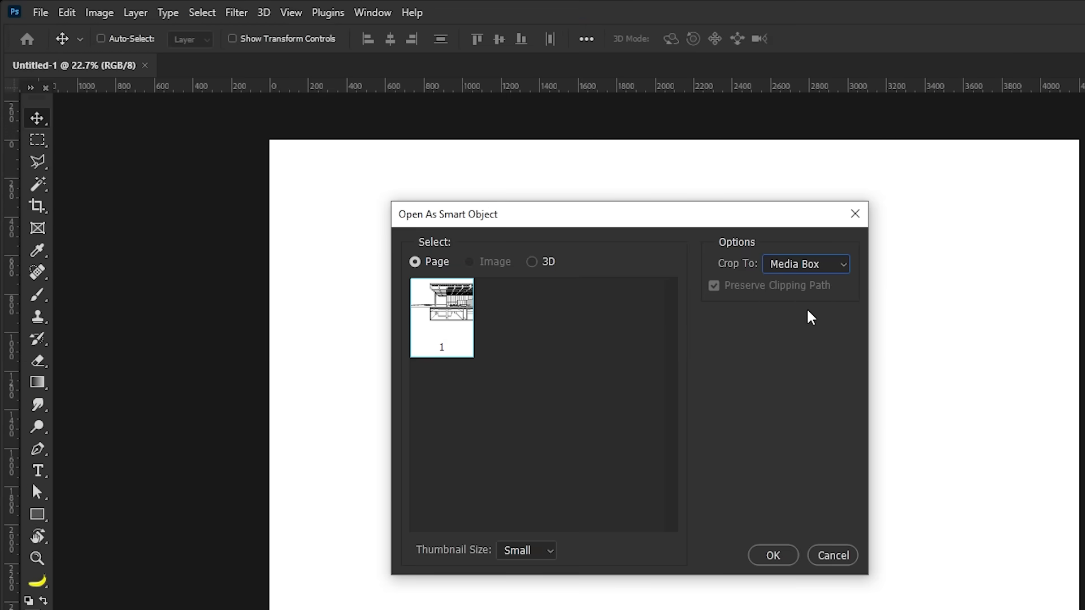
pyautogui.click(773, 555)
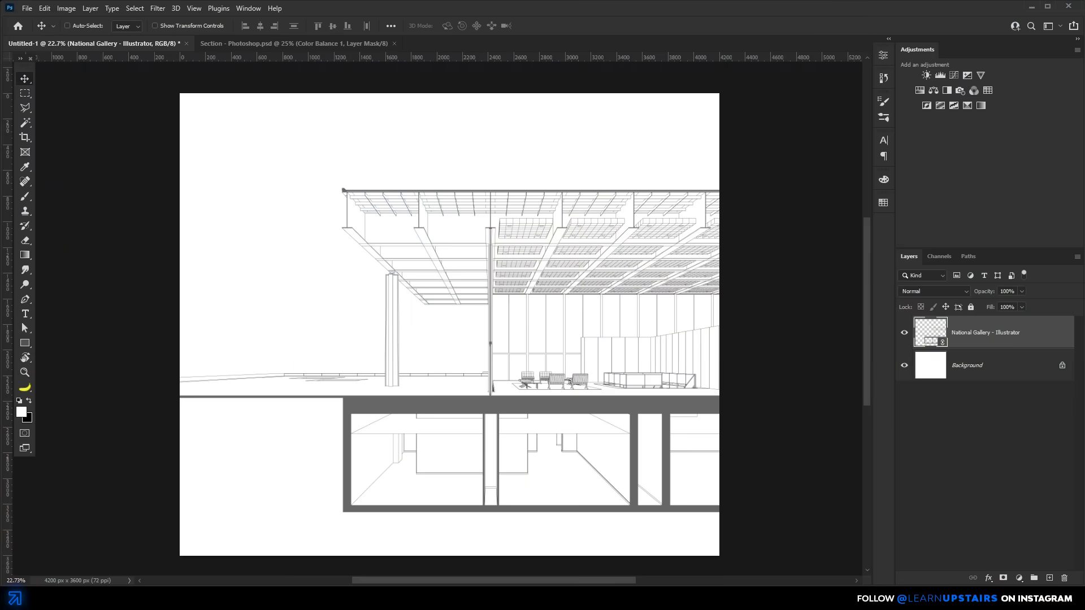
# - Drag in the four clay render passes, align them and scale to 117.95% to match the linework
pyautogui.hotkey('alt', 'Tab')
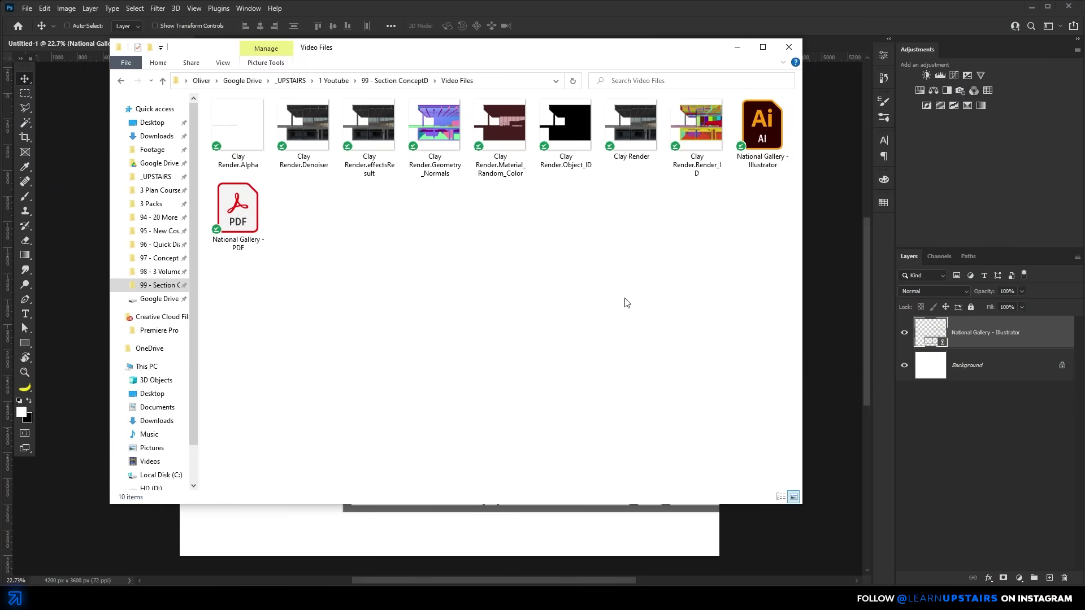
pyautogui.click(305, 125)
pyautogui.keyDown('ctrl'); pyautogui.click(439, 144); pyautogui.keyUp('ctrl')
pyautogui.keyDown('ctrl'); pyautogui.click(500, 130); pyautogui.keyUp('ctrl')
pyautogui.keyDown('ctrl'); pyautogui.click(696, 130); pyautogui.keyUp('ctrl')
pyautogui.moveTo(440, 136); pyautogui.dragTo(448, 201)
pyautogui.press('Return')
pyautogui.press('Return')
pyautogui.press('Return')
pyautogui.press('Return')
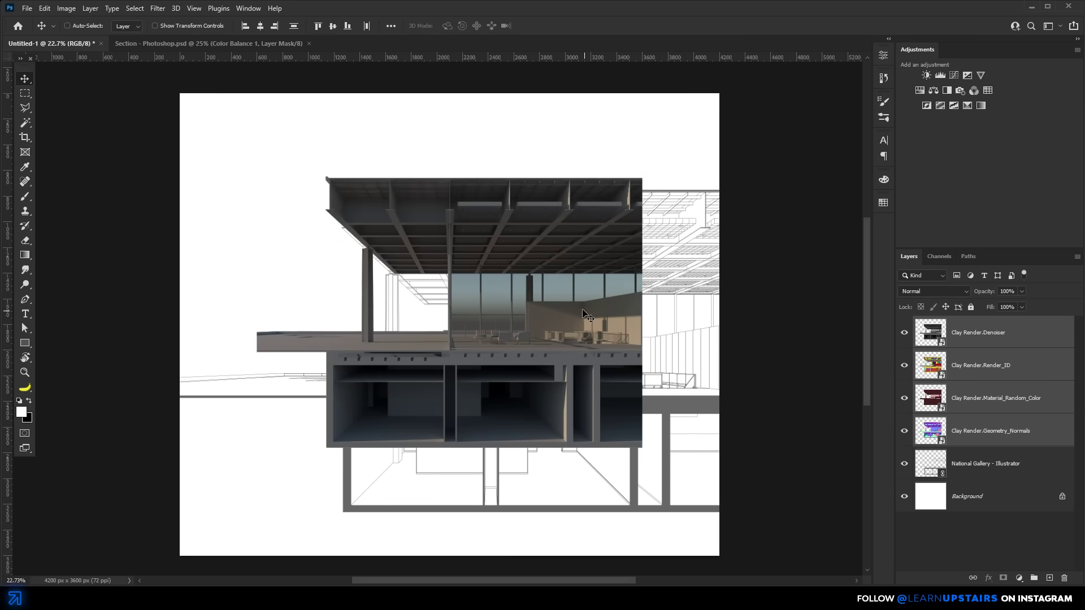
pyautogui.moveTo(584, 314); pyautogui.dragTo(663, 378)
pyautogui.hotkey('ctrl', 't')
pyautogui.moveTo(333, 241); pyautogui.dragTo(244, 210)
pyautogui.press('Return')
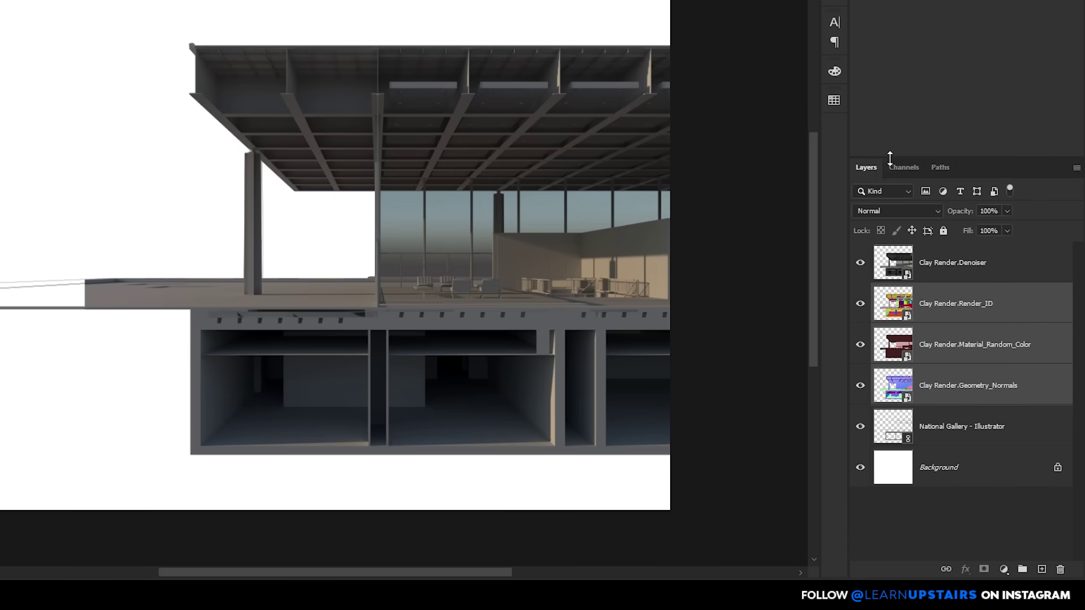
# - Group three passes as Render Elements below the linework and tag the National Gallery layer blue
pyautogui.moveTo(890, 158); pyautogui.dragTo(905, 6)
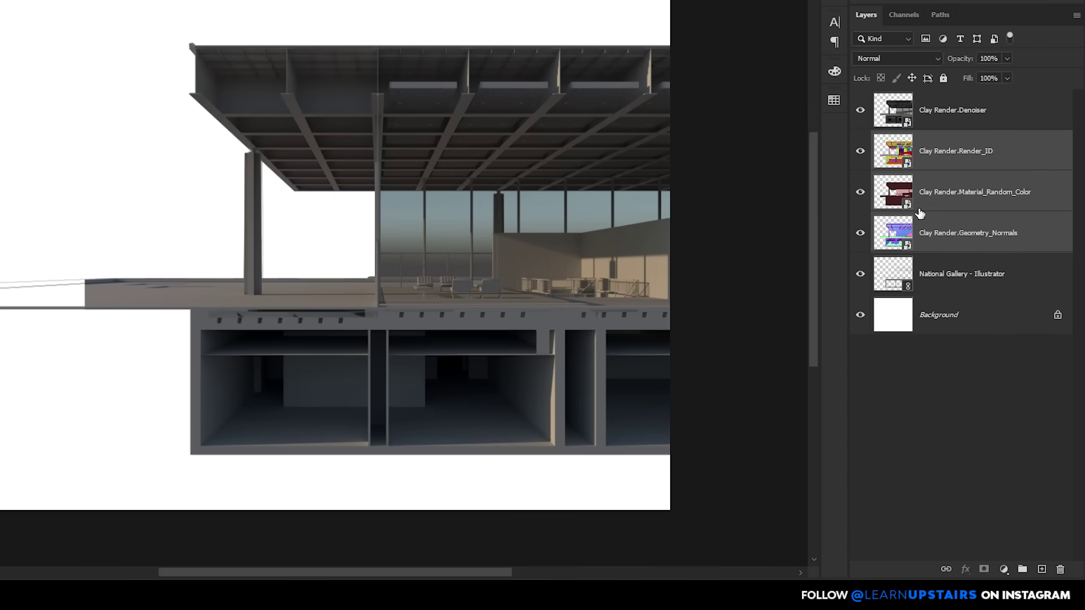
pyautogui.hotkey('ctrl', 'g')
pyautogui.press('Return')
pyautogui.moveTo(920, 139); pyautogui.dragTo(919, 187)
pyautogui.rightClick(862, 150)
pyautogui.click(914, 248)
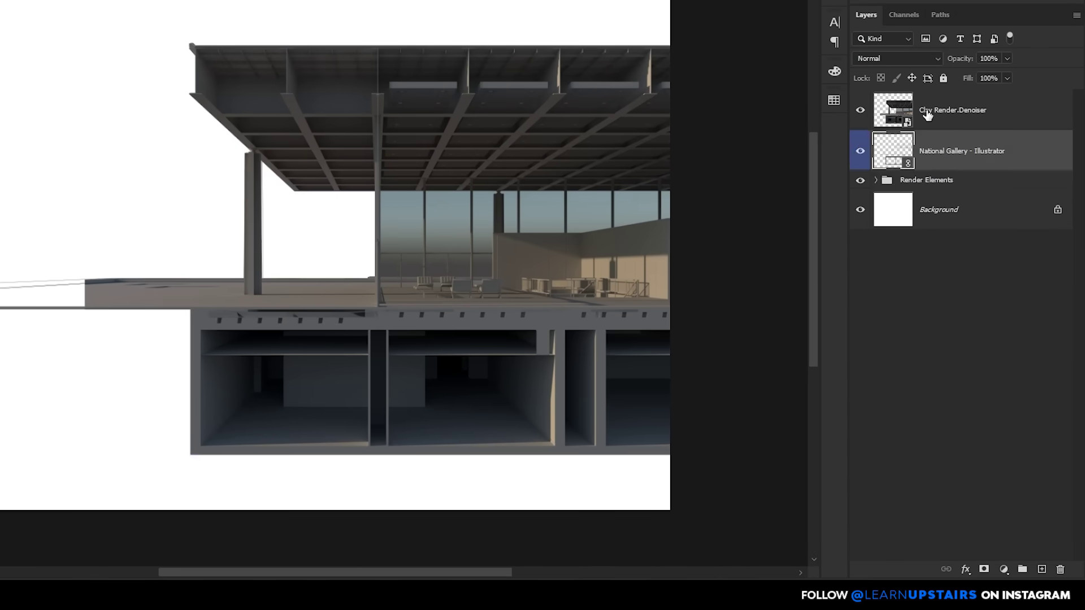
# - Group the Denoiser render as 'Clay Render', colour-tag it, and move it below the linework
pyautogui.click(930, 119)
pyautogui.hotkey('ctrl', 'g')
pyautogui.doubleClick(906, 98)
pyautogui.write('Clay Render')
pyautogui.press('Return')
pyautogui.rightClick(860, 98)
pyautogui.click(896, 216)
pyautogui.moveTo(924, 101); pyautogui.dragTo(923, 184)
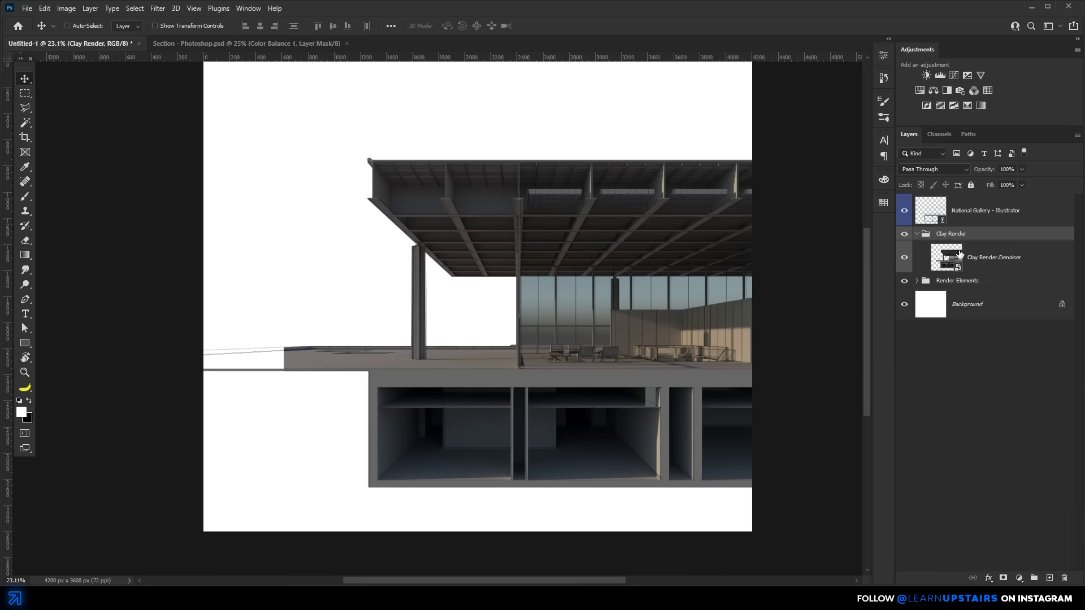
# - Clip a Hue/Saturation layer with Saturation -100 to Clay Render.Denoiser
pyautogui.scroll(2, 506, 176)
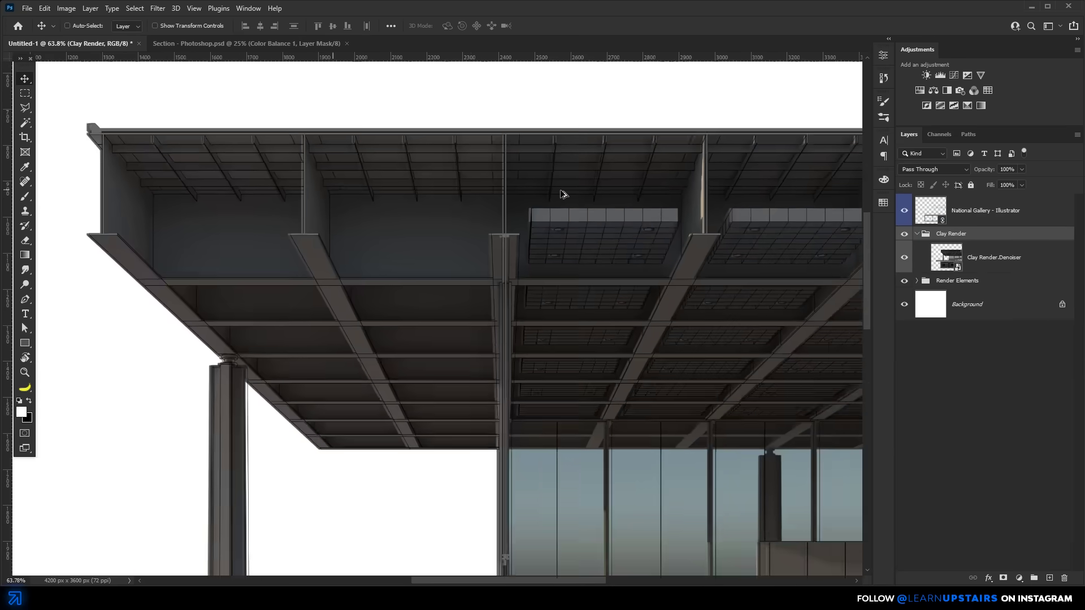
pyautogui.scroll(3, 561, 194)
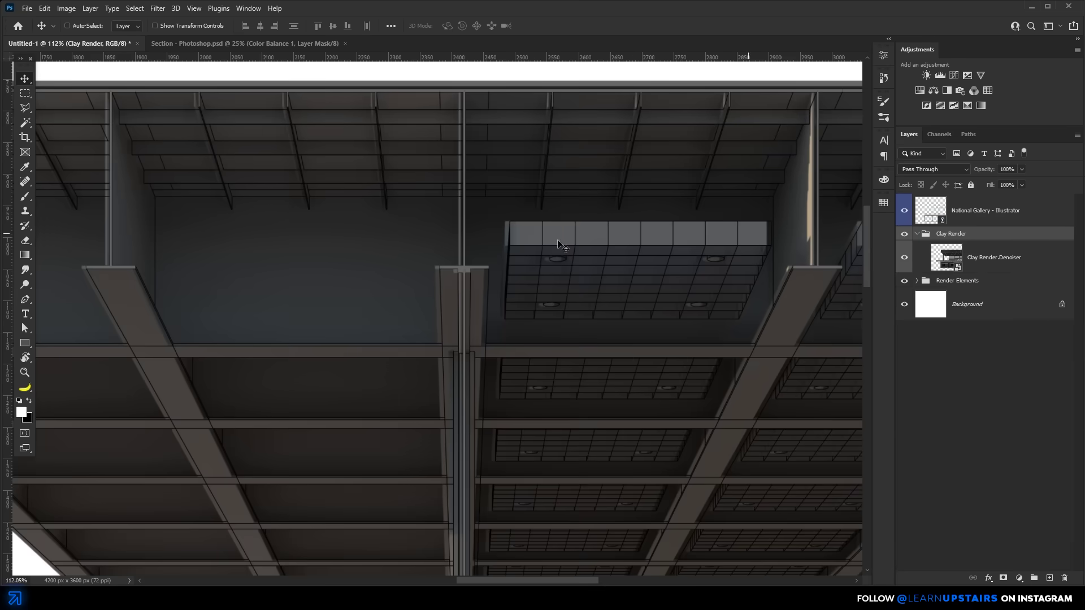
pyautogui.scroll(-5, 548, 243)
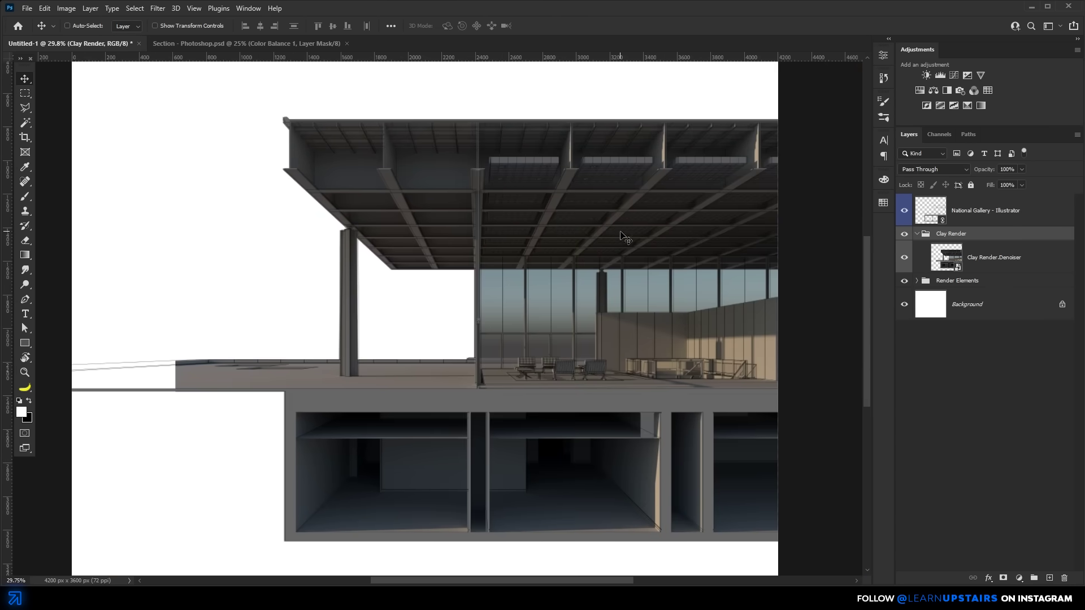
pyautogui.click(942, 261)
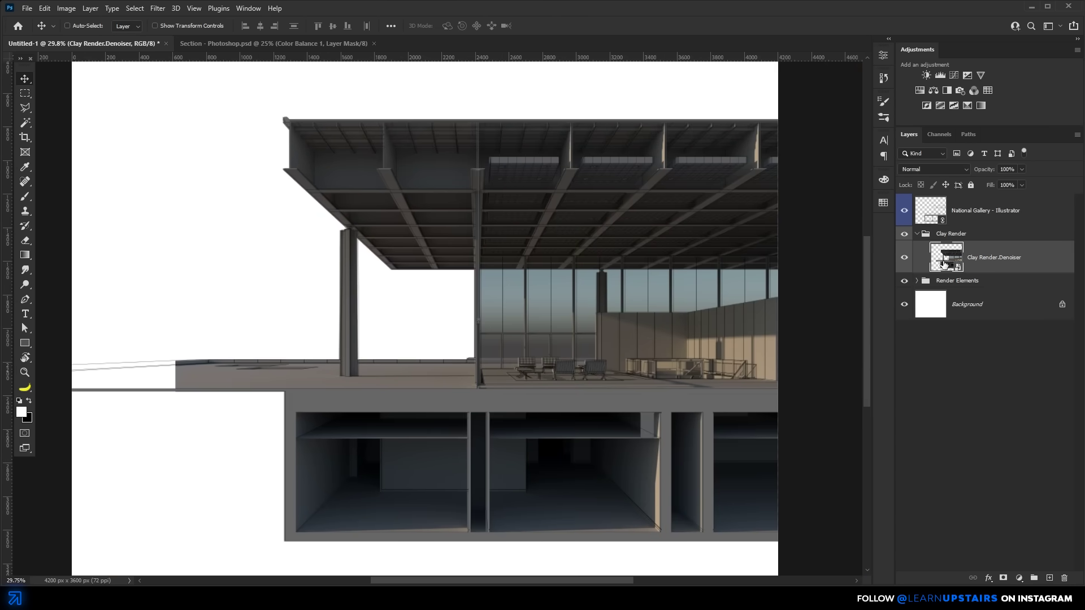
pyautogui.click(919, 90)
pyautogui.click(787, 242)
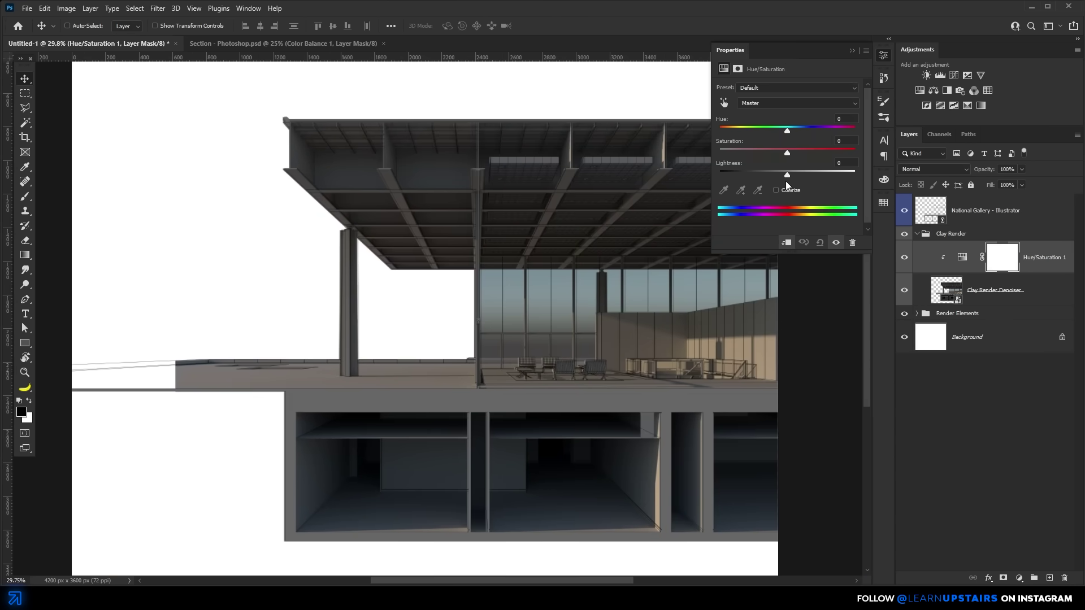
pyautogui.moveTo(787, 153); pyautogui.dragTo(700, 150)
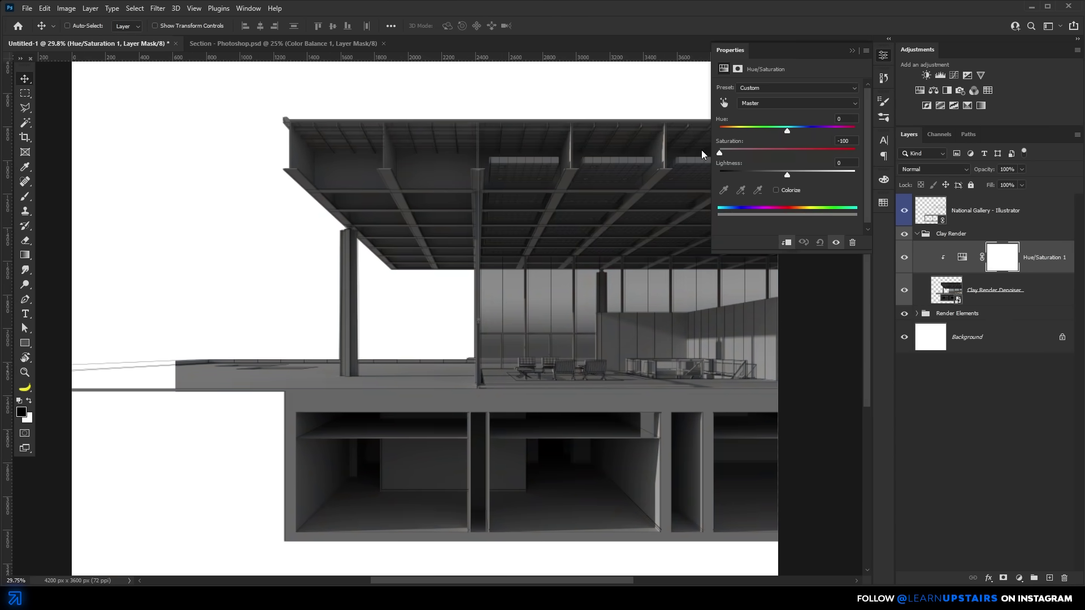
pyautogui.click(852, 51)
# - Clip a Levels layer set to input 0 / 0.65 / 80 and output 51–255
pyautogui.click(940, 75)
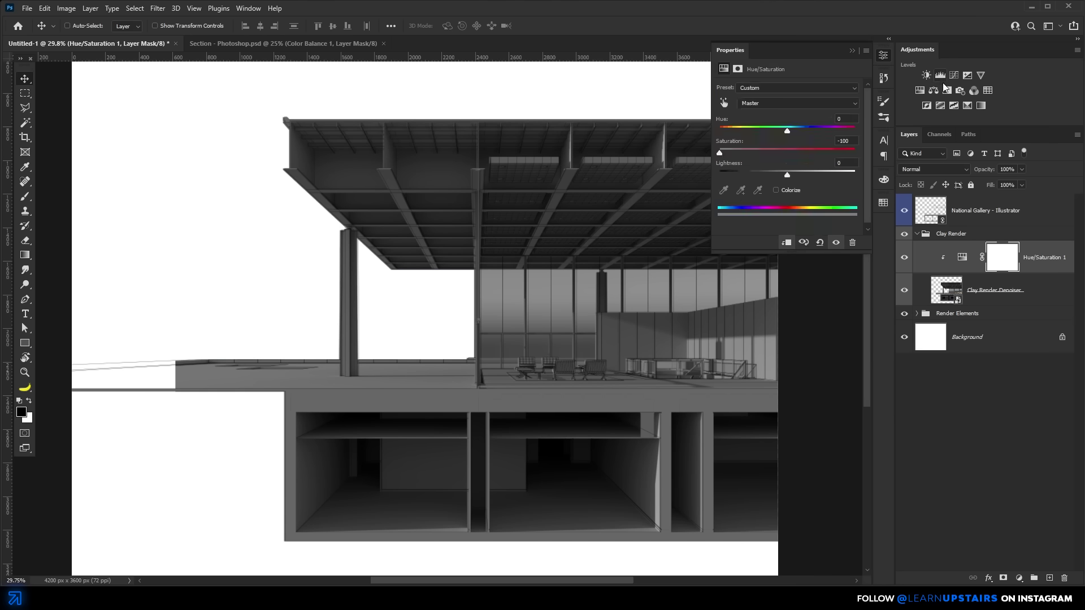
pyautogui.click(787, 243)
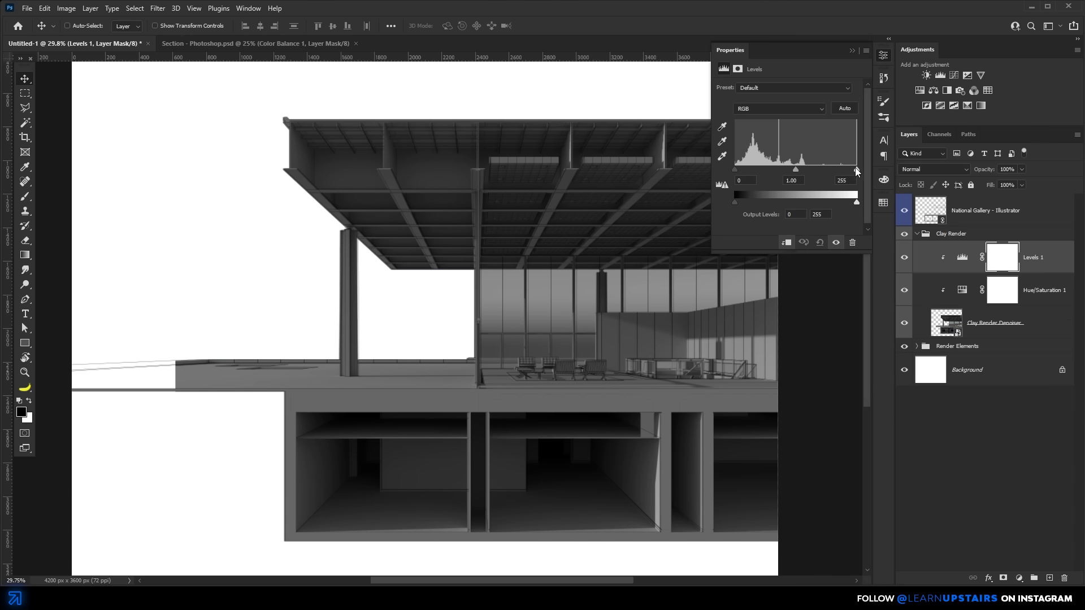
pyautogui.moveTo(856, 168); pyautogui.dragTo(777, 168)
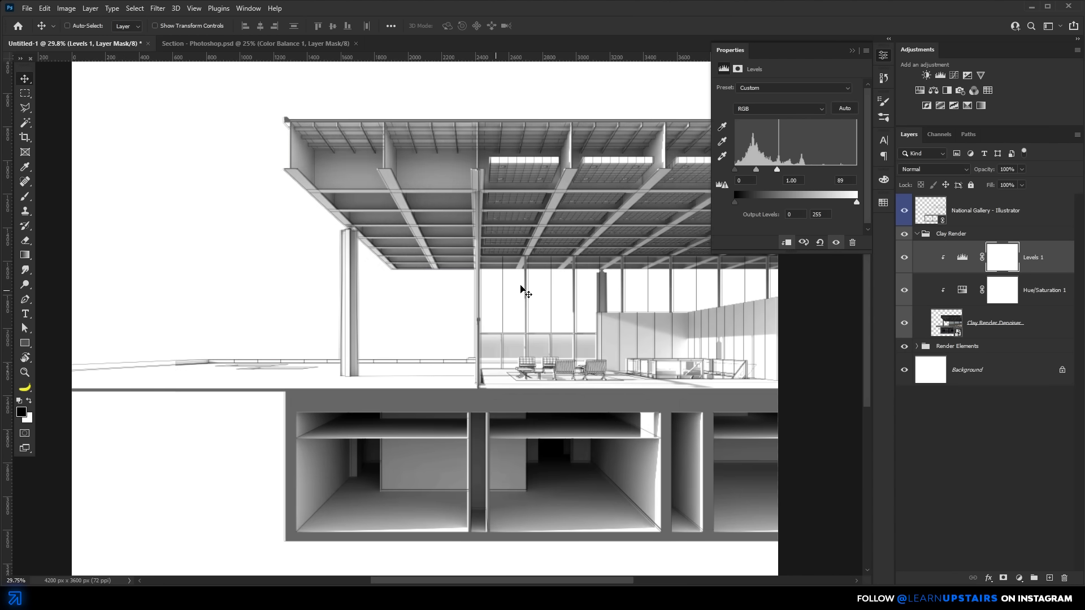
pyautogui.moveTo(756, 169); pyautogui.dragTo(758, 201)
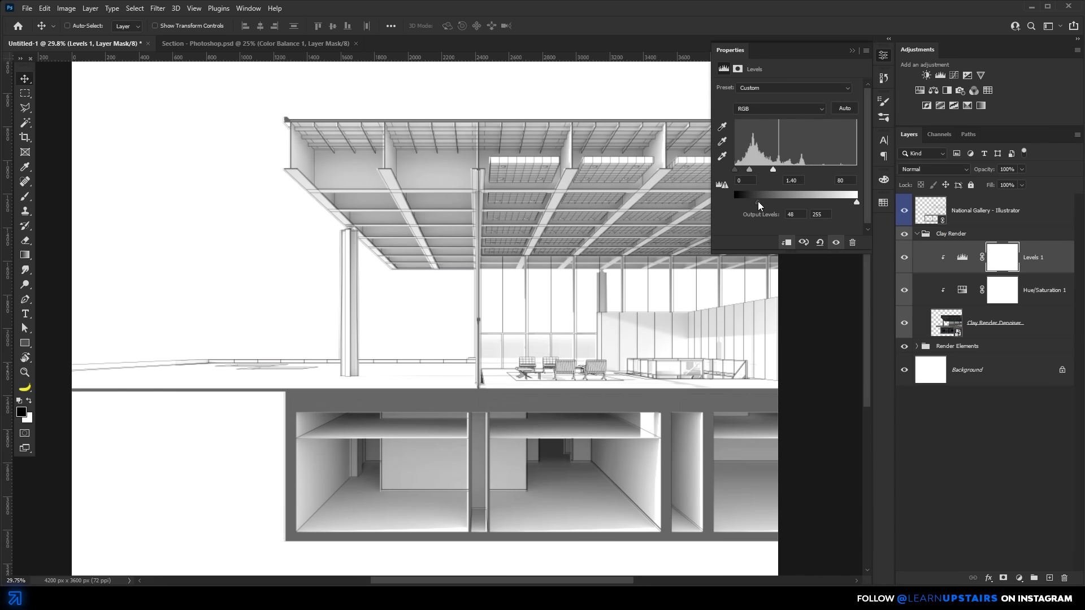
pyautogui.moveTo(750, 171); pyautogui.dragTo(759, 177)
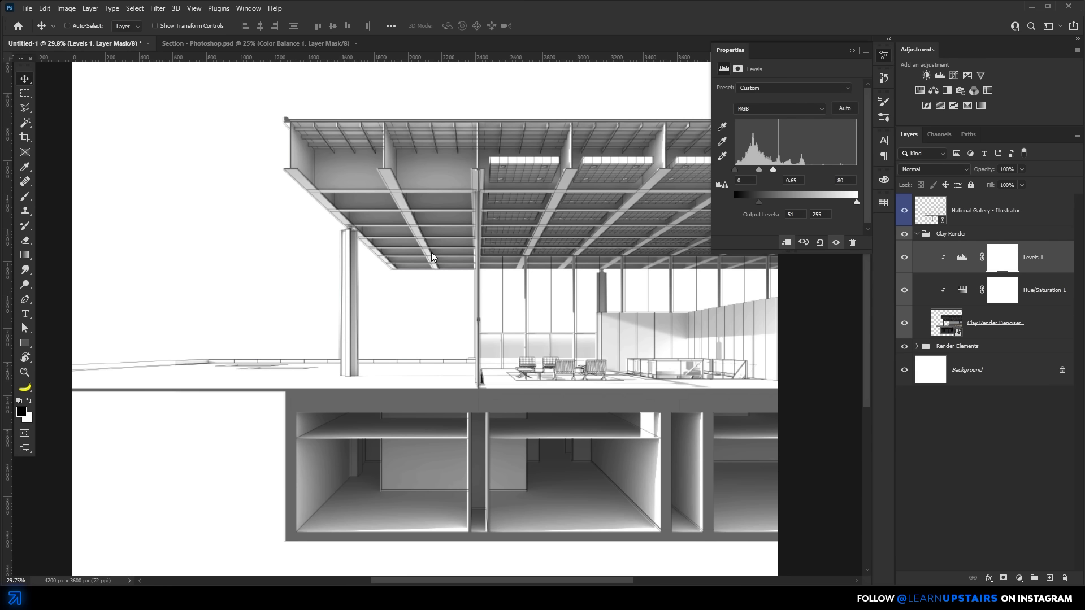
# - Paste the cardboard texture and scale it to cover the whole section
pyautogui.hotkey('ctrl', 'v')
pyautogui.click(852, 50)
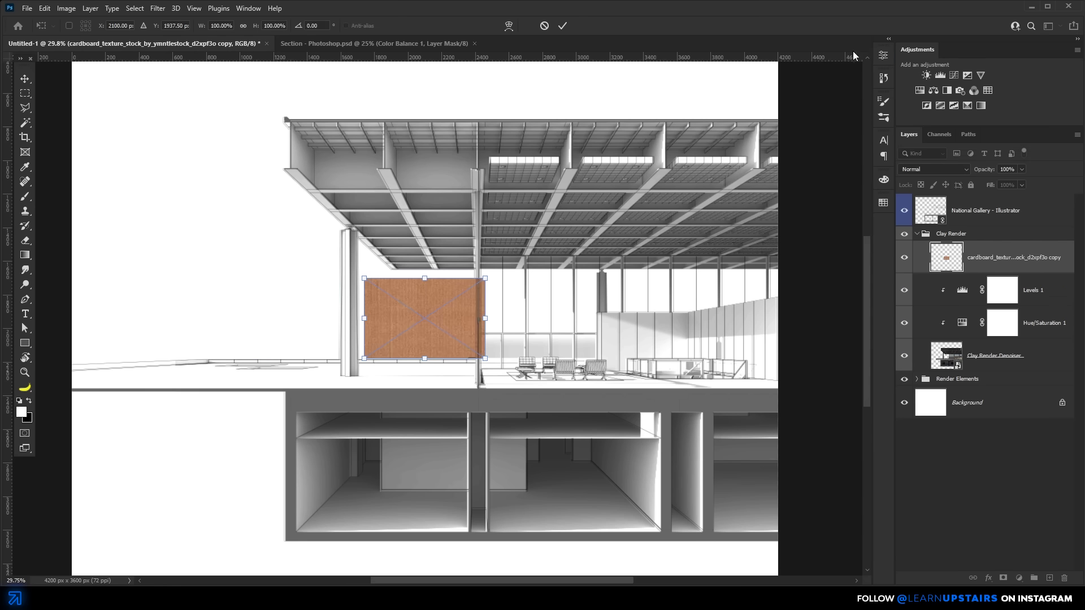
pyautogui.moveTo(485, 278); pyautogui.dragTo(777, 102)
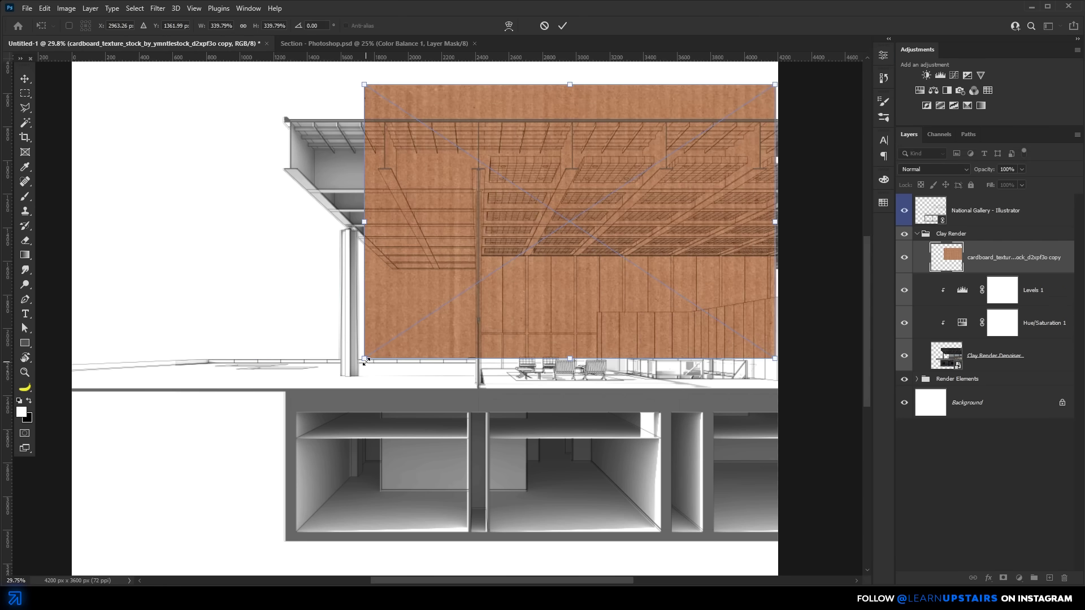
pyautogui.moveTo(363, 359); pyautogui.dragTo(64, 533)
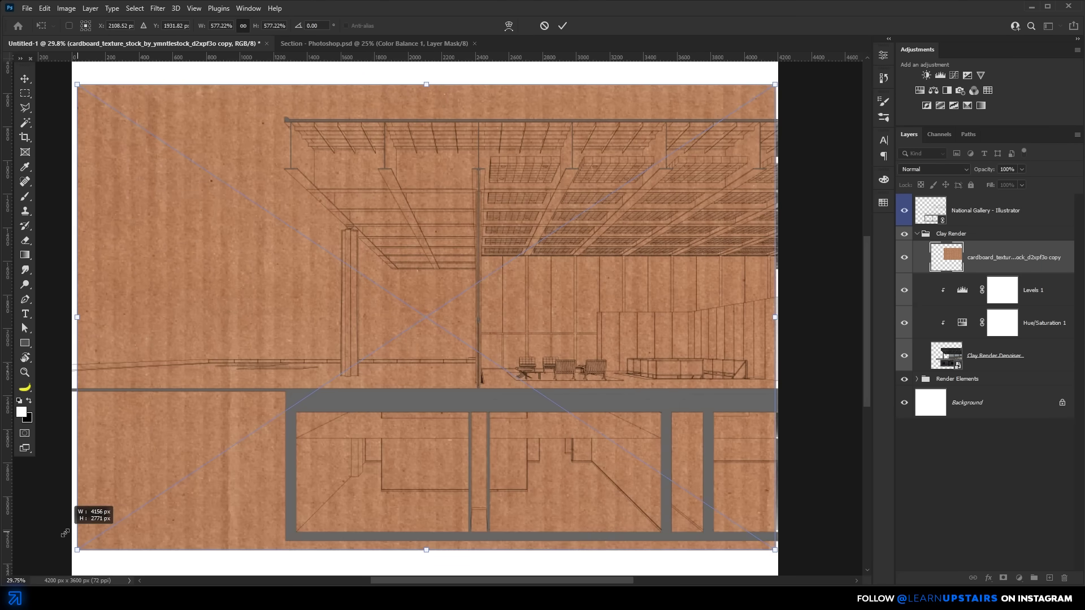
pyautogui.press('Return')
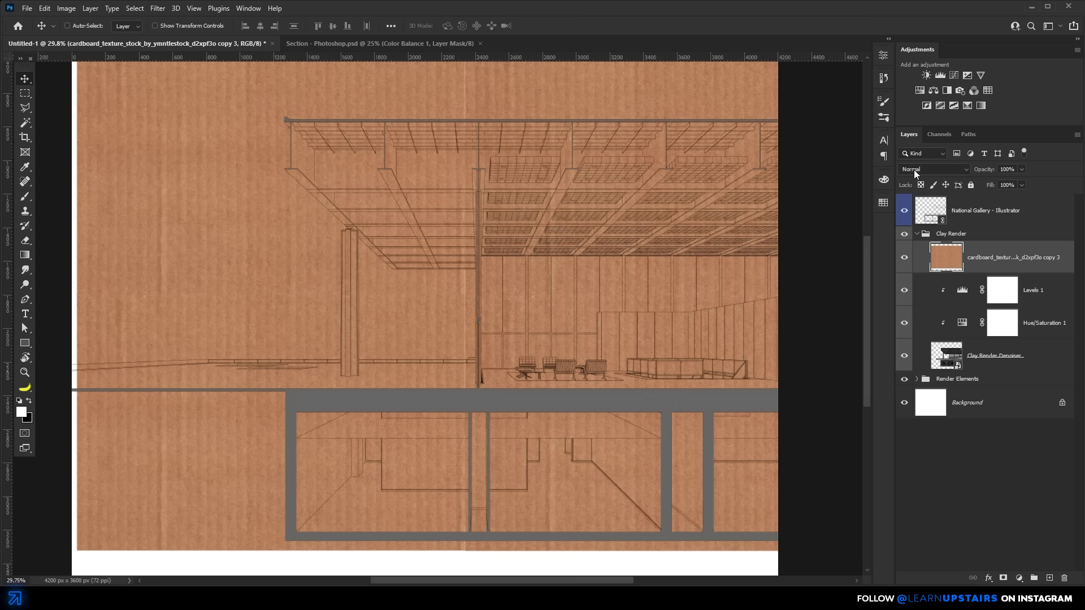
# - Set the texture to Overlay and clip a Hue/Saturation with Saturation -100 to it
pyautogui.click(914, 170)
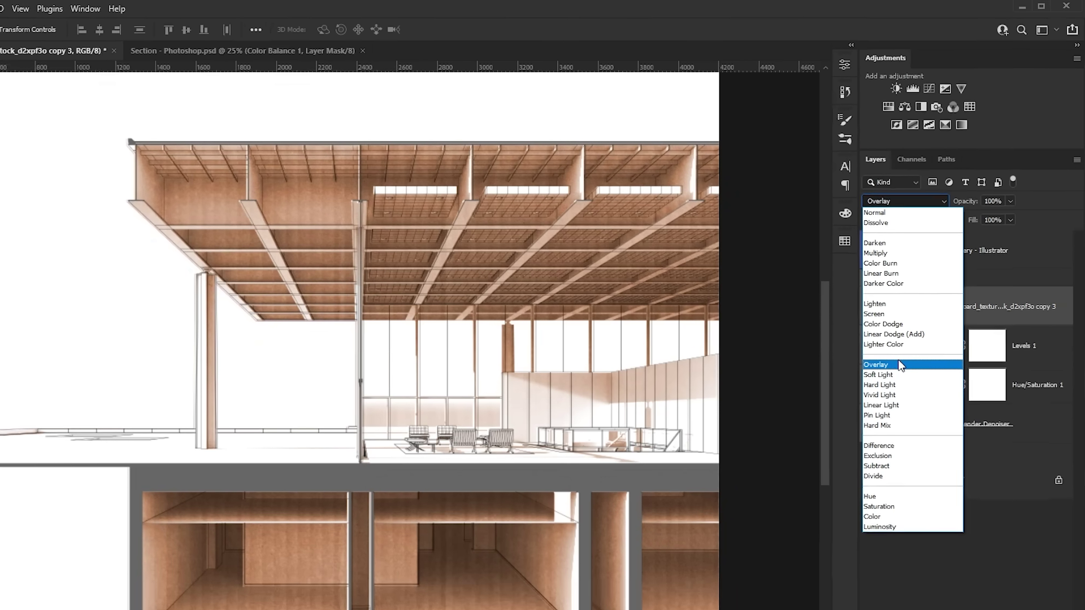
pyautogui.click(900, 364)
pyautogui.click(888, 106)
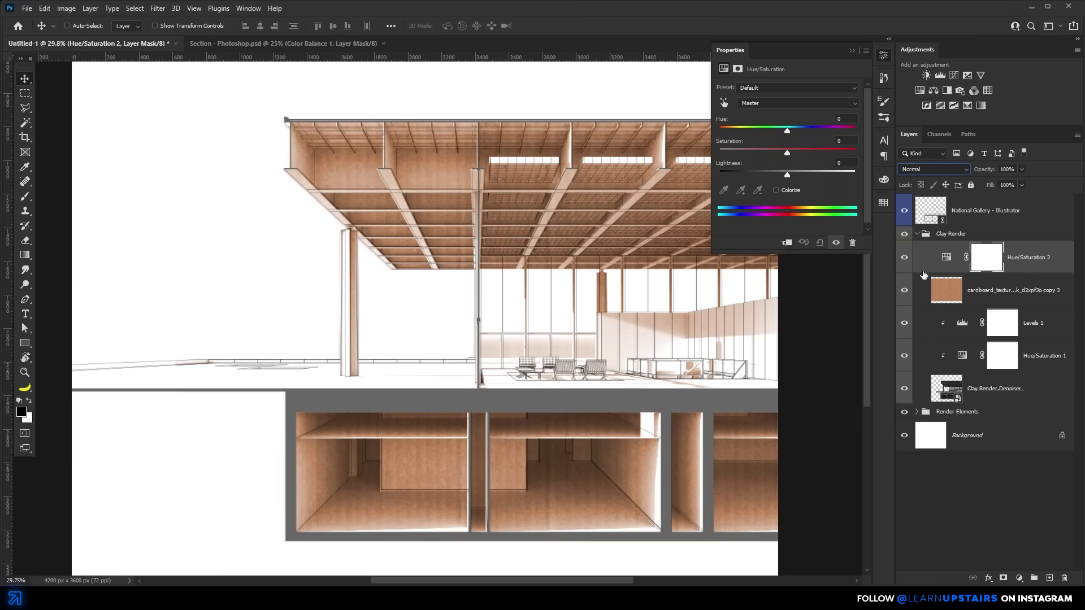
pyautogui.click(787, 243)
pyautogui.moveTo(787, 153); pyautogui.dragTo(667, 133)
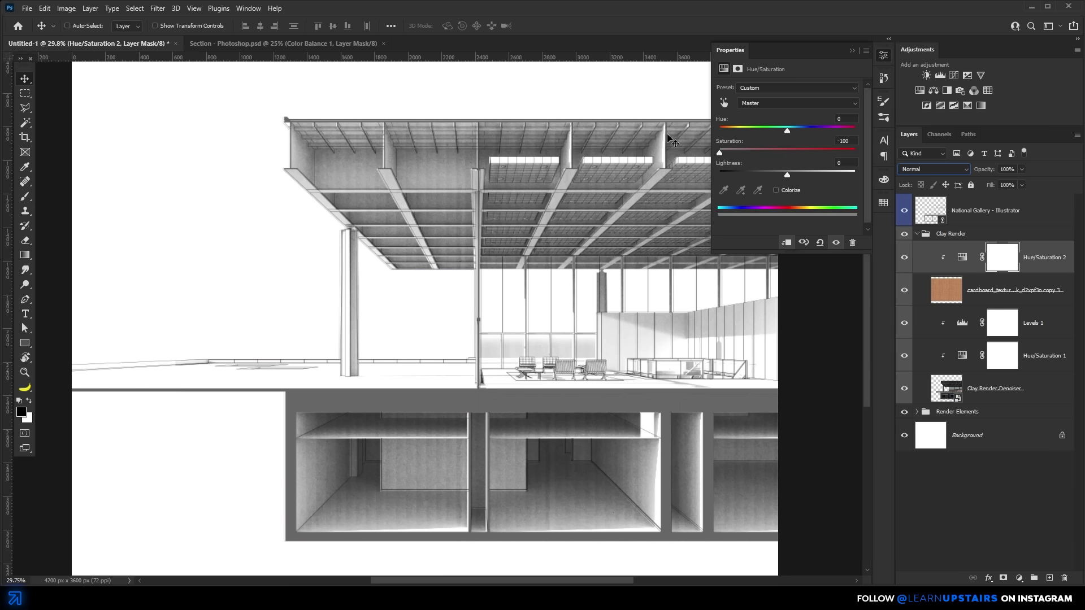
# - Set the cardboard texture layer's blend mode to Color Burn
pyautogui.click(852, 51)
pyautogui.click(1012, 290)
pyautogui.click(932, 169)
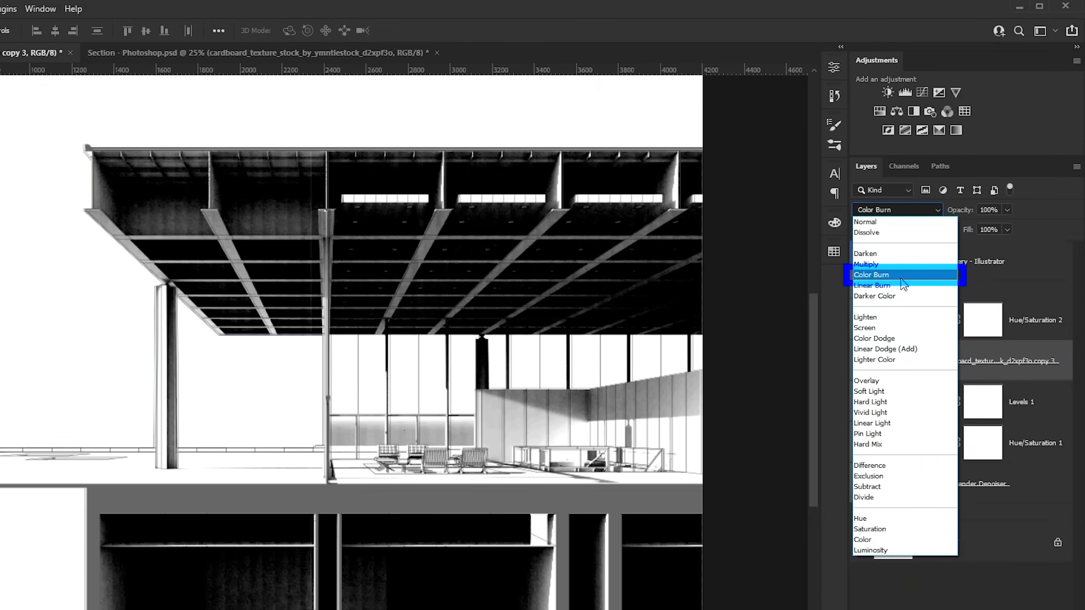
pyautogui.click(903, 285)
# - Adjust Levels 1 to lower the output black slightly and brighten the midtones
pyautogui.doubleClick(918, 407)
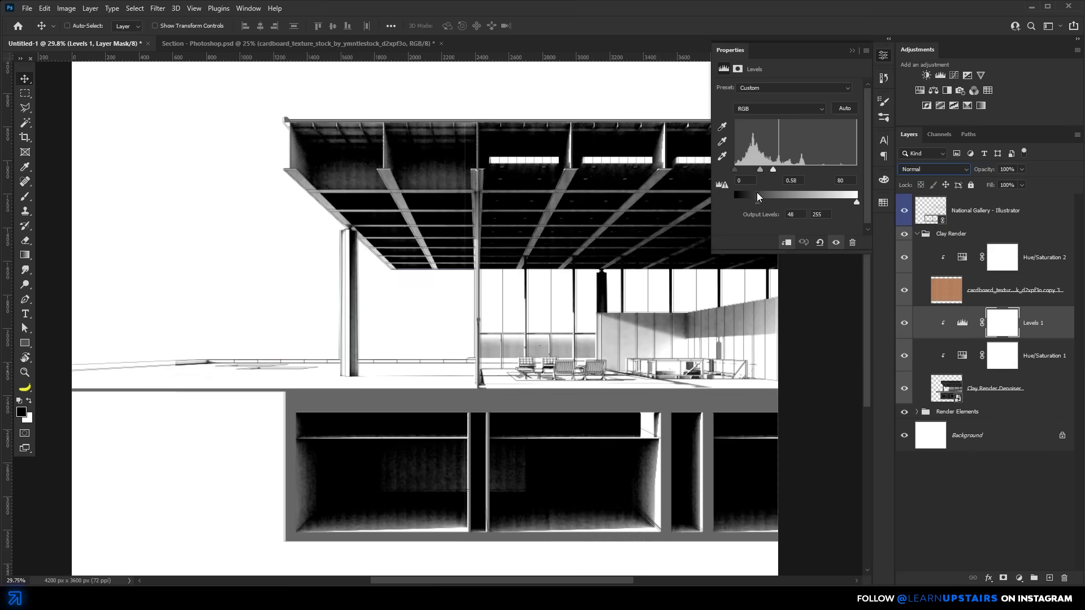
pyautogui.moveTo(678, 250)
pyautogui.mouseDown()
pyautogui.moveTo(648, 248)
pyautogui.moveTo(678, 249)
pyautogui.mouseUp()
pyautogui.moveTo(760, 170)
pyautogui.mouseDown()
pyautogui.moveTo(747, 171)
pyautogui.moveTo(757, 202)
pyautogui.moveTo(756, 171)
pyautogui.mouseUp()
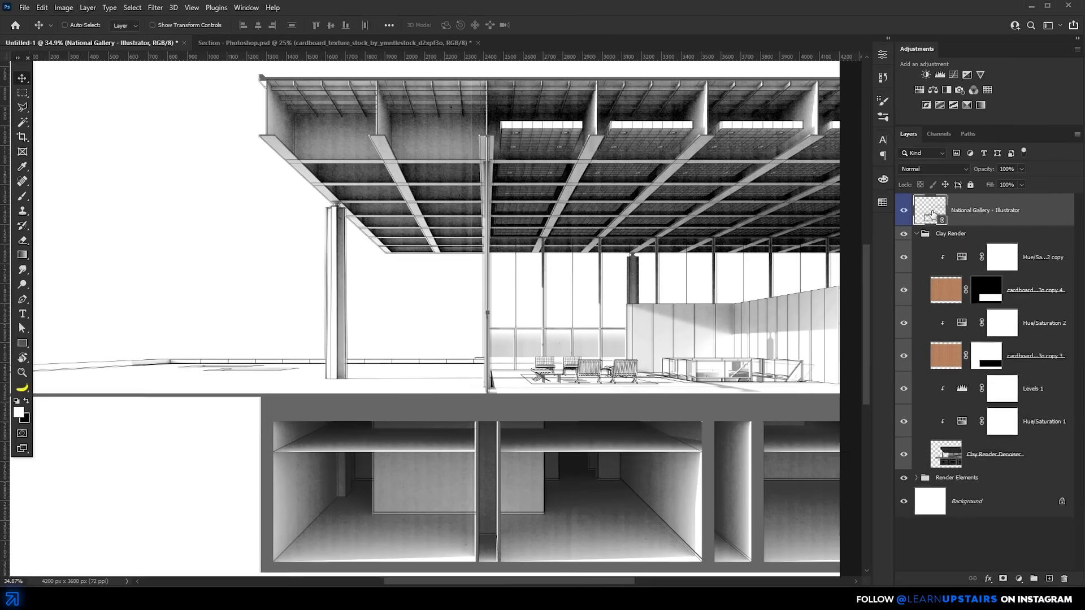
pyautogui.scroll(-2, 250, 311)
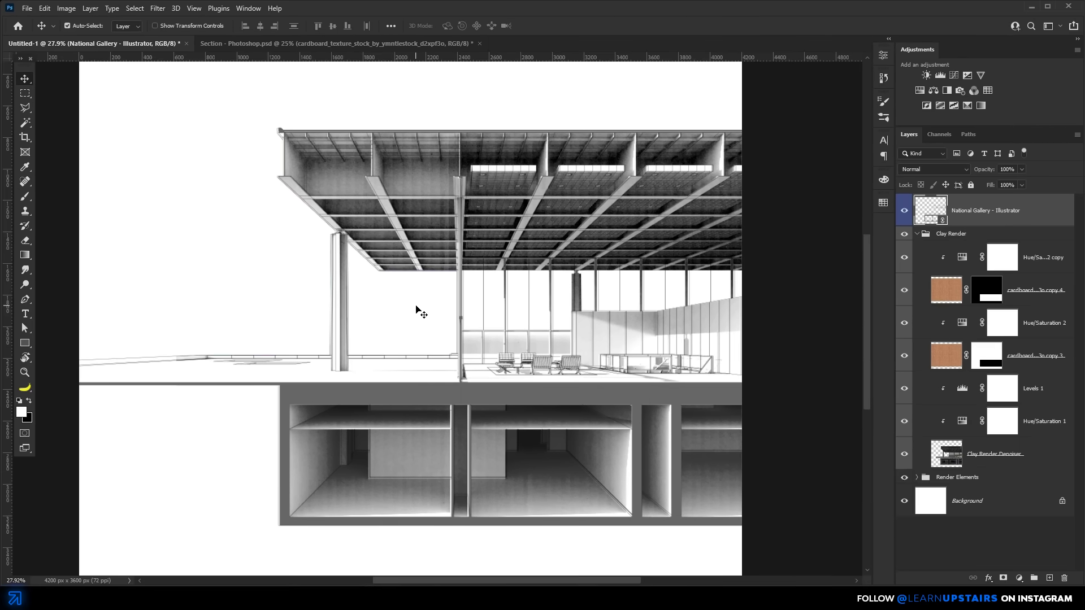
# - Invert the linework, black out the Invert filter mask, and paint white back over the roof bay and ceiling
pyautogui.hotkey('ctrl', 'i')
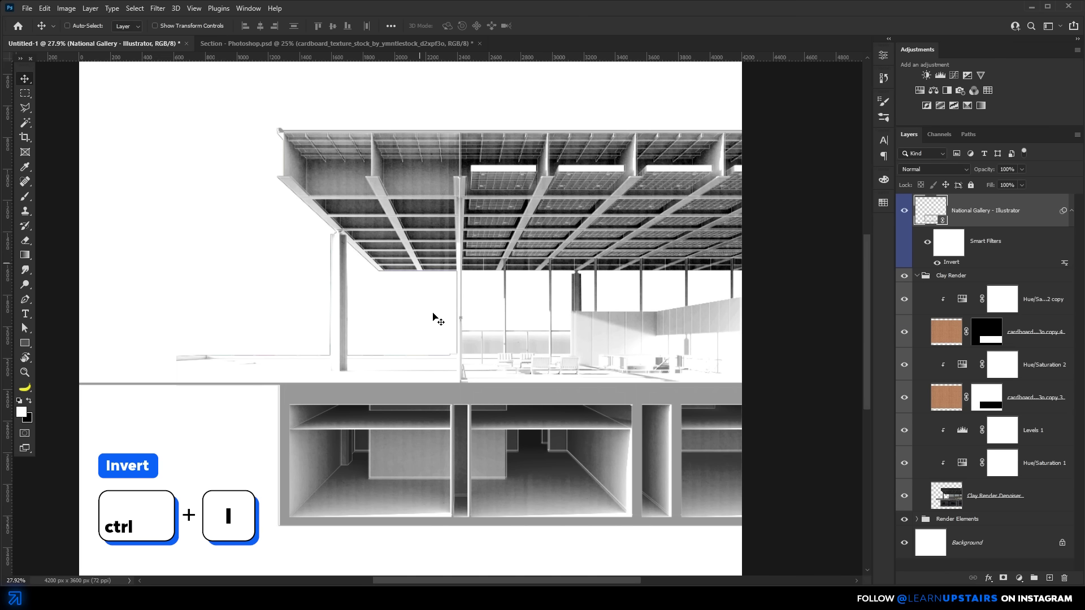
pyautogui.click(950, 252)
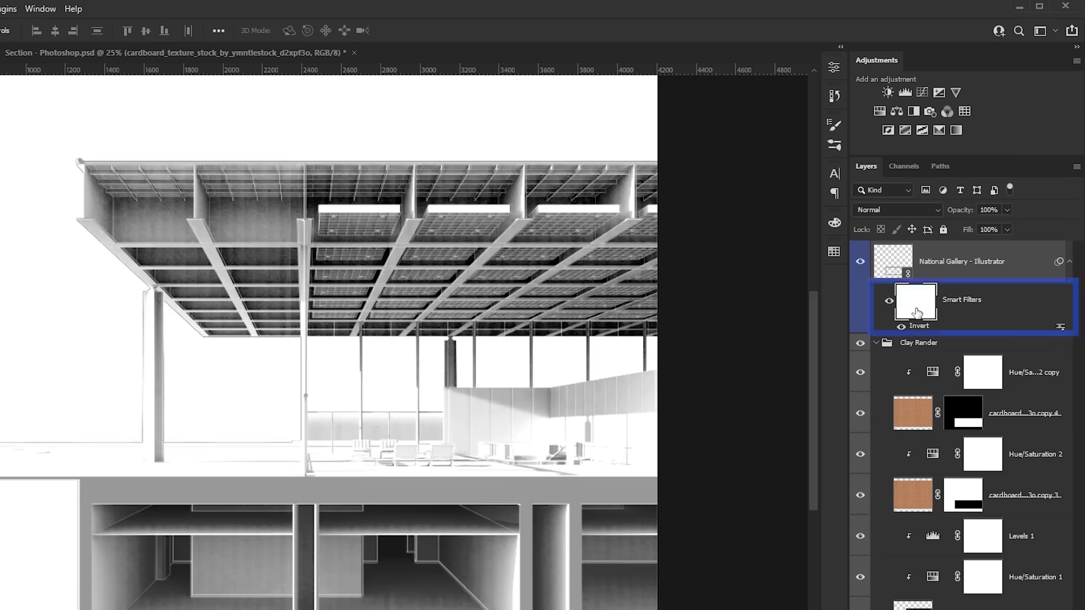
pyautogui.hotkey('ctrl', 'i')
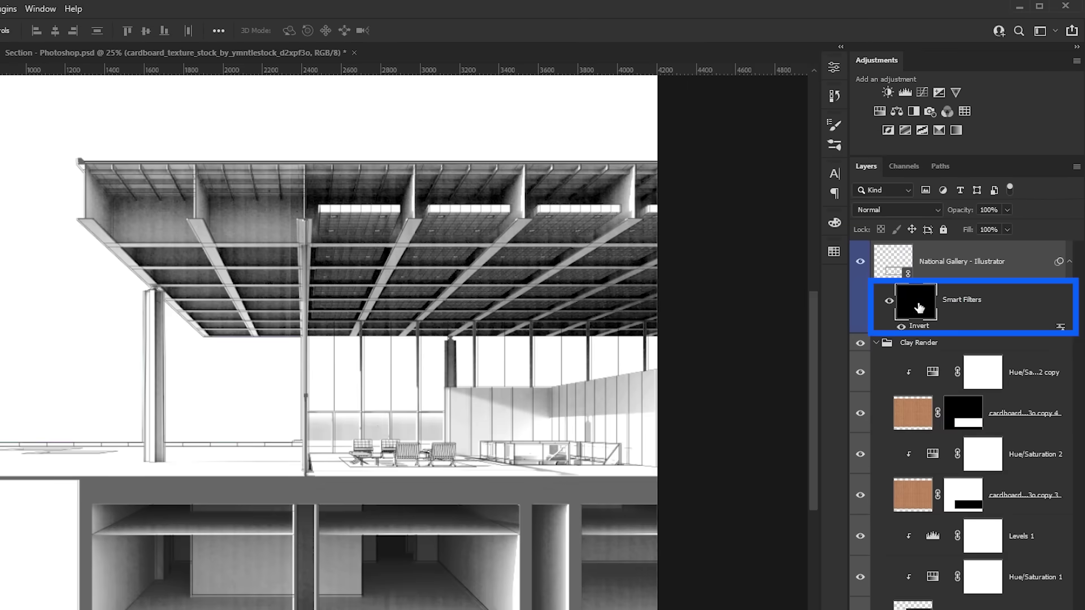
pyautogui.press('b')
pyautogui.scroll(5, 121, 169)
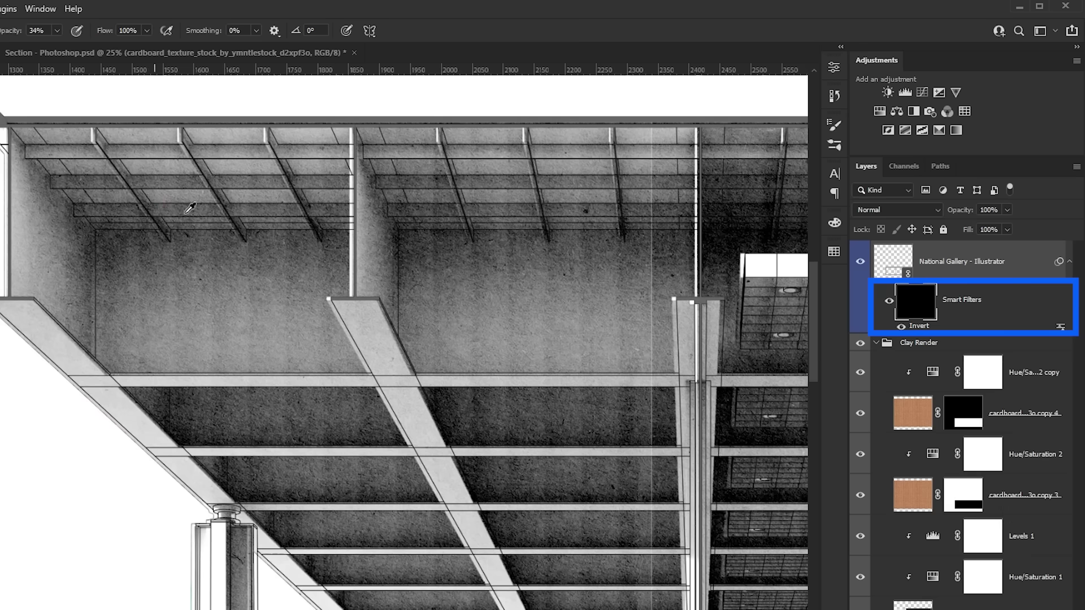
pyautogui.moveTo(243, 213)
pyautogui.mouseDown()
pyautogui.moveTo(100, 212)
pyautogui.moveTo(147, 186)
pyautogui.moveTo(133, 201)
pyautogui.moveTo(57, 138)
pyautogui.moveTo(22, 187)
pyautogui.moveTo(191, 239)
pyautogui.moveTo(302, 159)
pyautogui.mouseUp()
pyautogui.press('0')
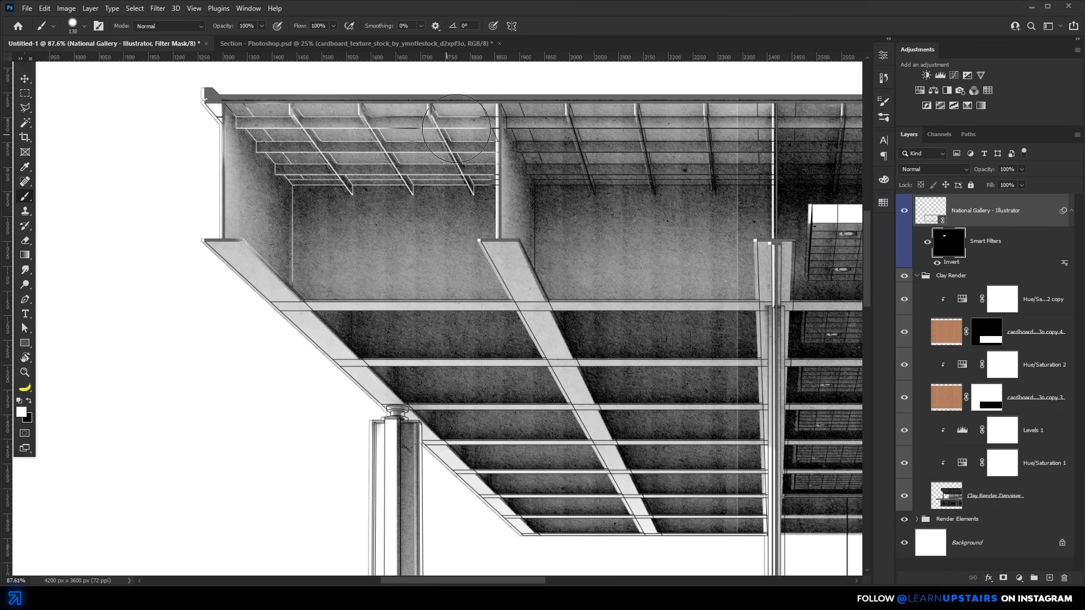
pyautogui.moveTo(456, 129)
pyautogui.mouseDown()
pyautogui.moveTo(425, 196)
pyautogui.moveTo(455, 151)
pyautogui.moveTo(566, 138)
pyautogui.moveTo(640, 164)
pyautogui.moveTo(579, 149)
pyautogui.moveTo(542, 186)
pyautogui.mouseUp()
pyautogui.moveTo(563, 241)
pyautogui.mouseDown()
pyautogui.moveTo(588, 249)
pyautogui.moveTo(232, 209)
pyautogui.moveTo(244, 253)
pyautogui.mouseUp()
pyautogui.moveTo(480, 238)
pyautogui.mouseDown()
pyautogui.moveTo(641, 262)
pyautogui.moveTo(562, 160)
pyautogui.mouseUp()
# - Select the ceiling with the Polygonal Lasso and fill it white on the filter mask
pyautogui.press('l')
pyautogui.scroll(2, 388, 270)
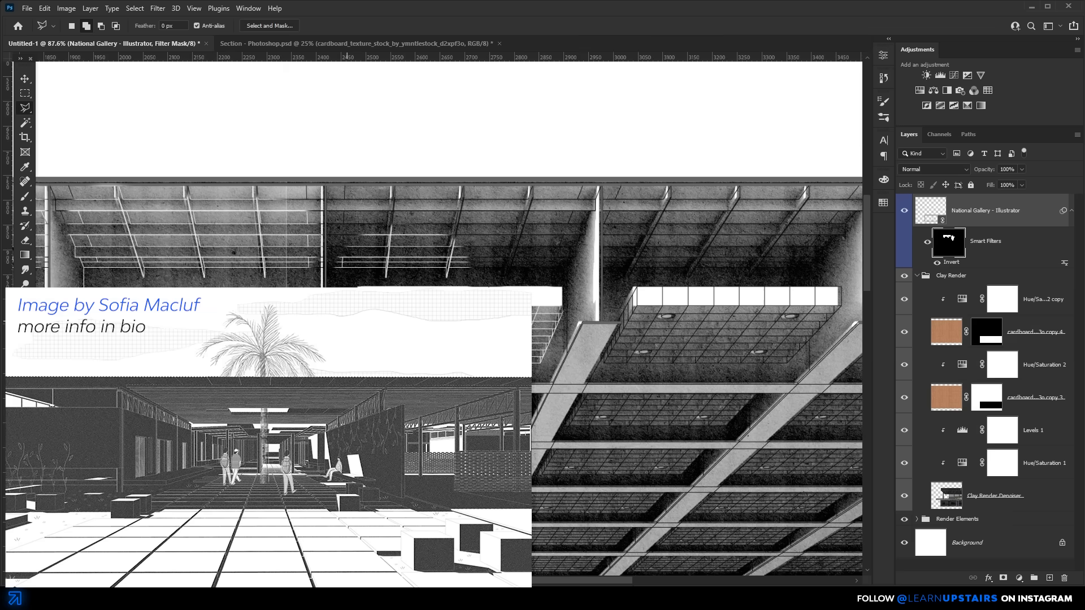
pyautogui.hscroll(5, 737, 180)
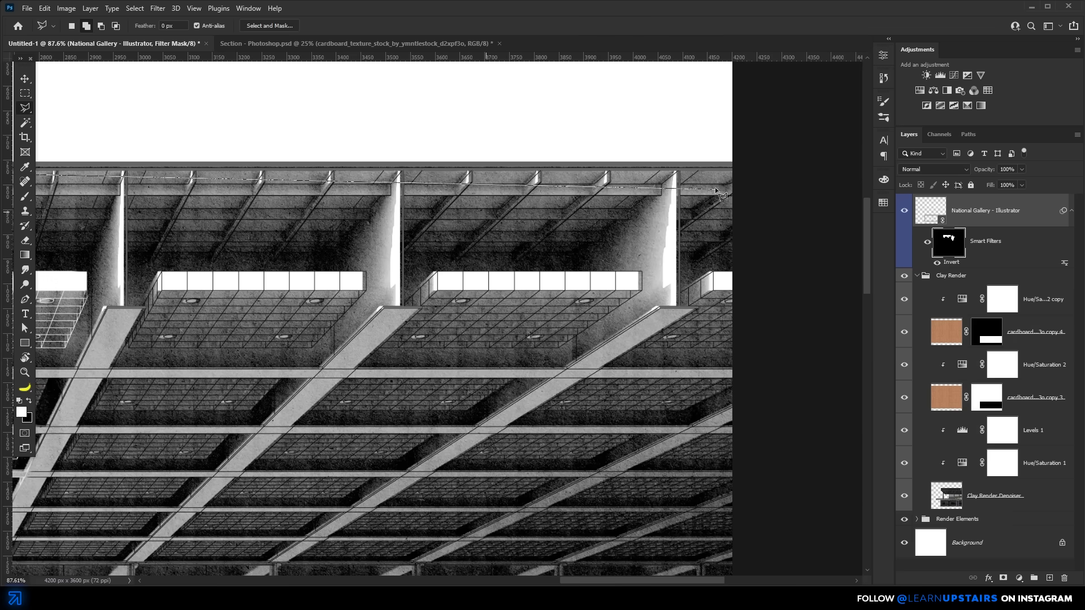
pyautogui.scroll(-10, 723, 254)
pyautogui.scroll(-2, 686, 342)
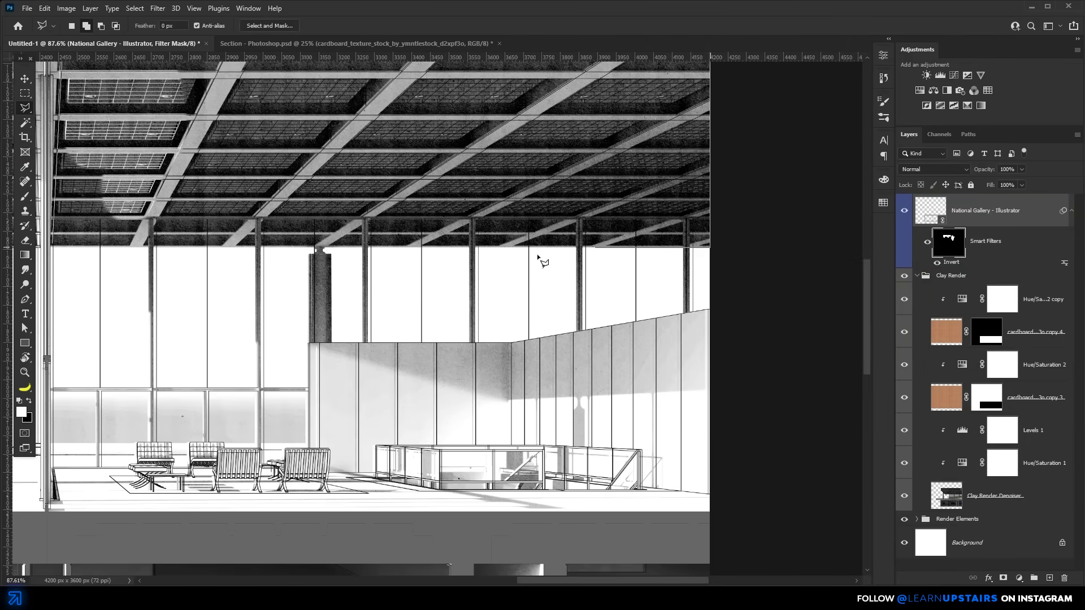
pyautogui.moveTo(313, 249); pyautogui.dragTo(672, 272)
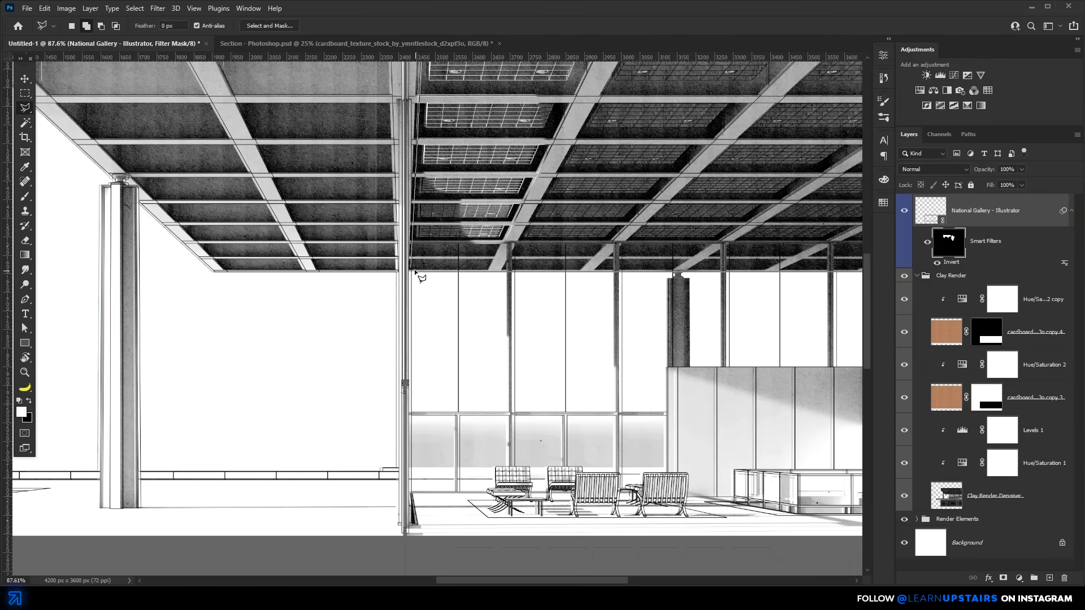
pyautogui.doubleClick(415, 272)
pyautogui.scroll(-2, 520, 276)
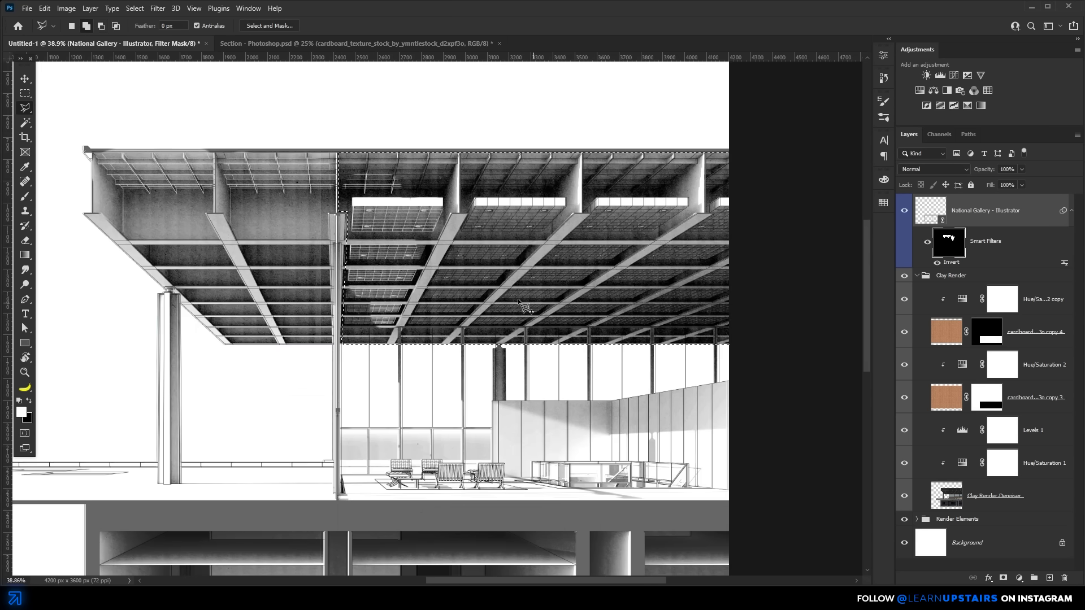
pyautogui.press('b')
pyautogui.hotkey('alt', 'BackSpace')
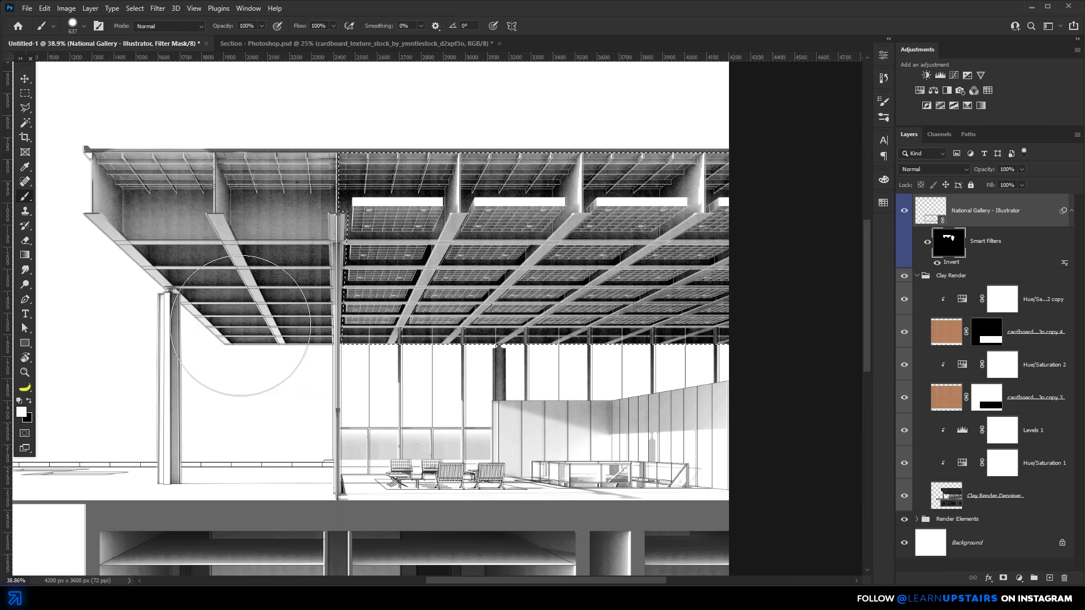
# - Paint black with a smaller brush along the column edge to remove the stray lines
pyautogui.scroll(5, 465, 174)
pyautogui.moveTo(538, 191); pyautogui.dragTo(346, 196)
pyautogui.press('x')
pyautogui.moveTo(460, 110); pyautogui.dragTo(464, 233)
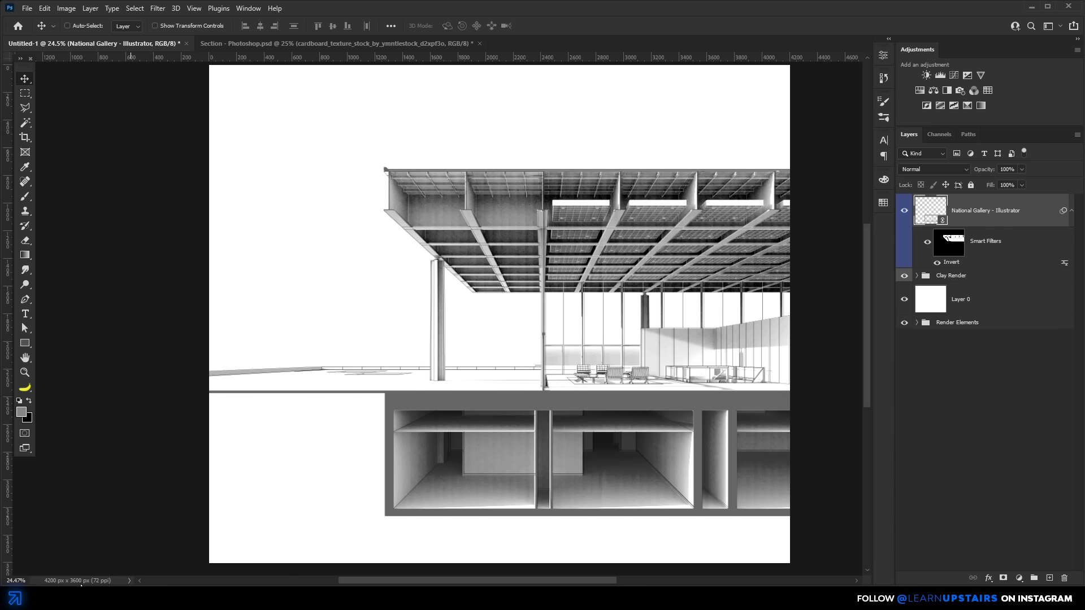
# - Place a watercolor tree, desaturate it with a clipped Hue/Saturation, and brighten it with Levels
pyautogui.moveTo(81, 586); pyautogui.dragTo(413, 321)
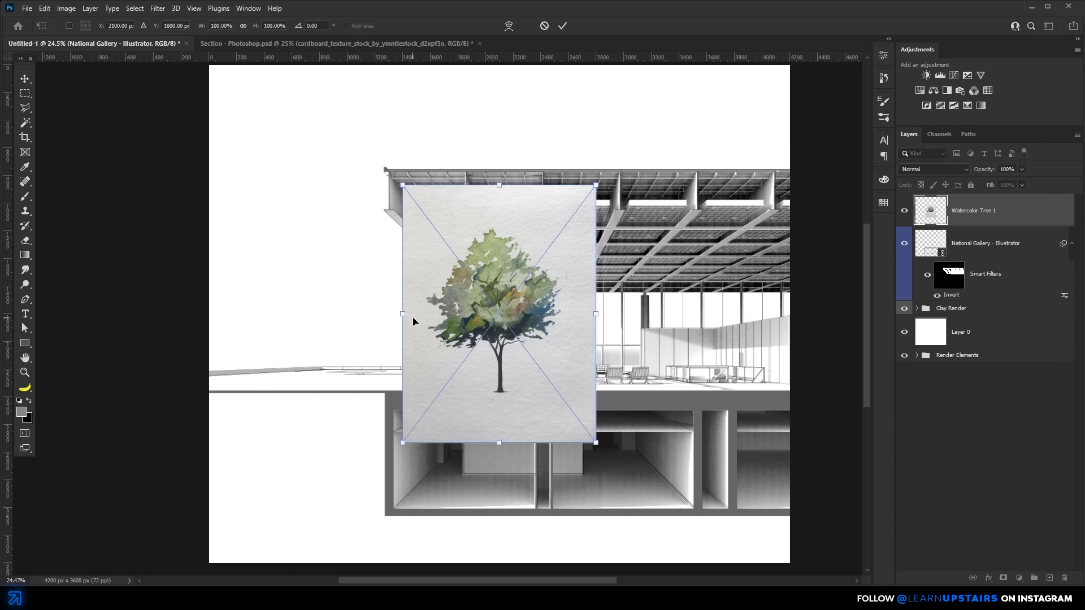
pyautogui.press('Return')
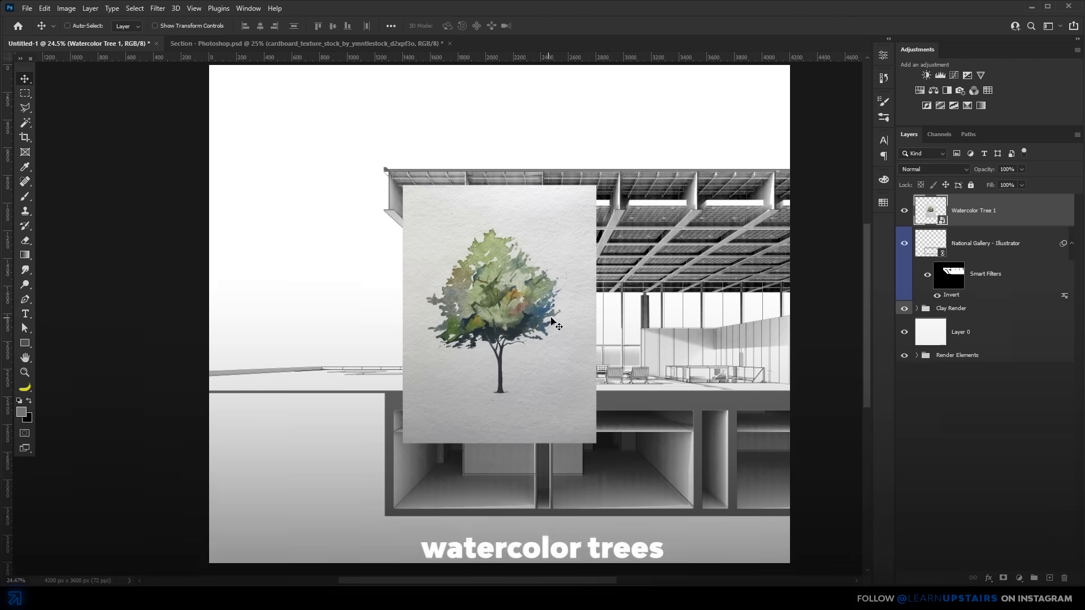
pyautogui.click(920, 91)
pyautogui.moveTo(787, 152); pyautogui.dragTo(682, 152)
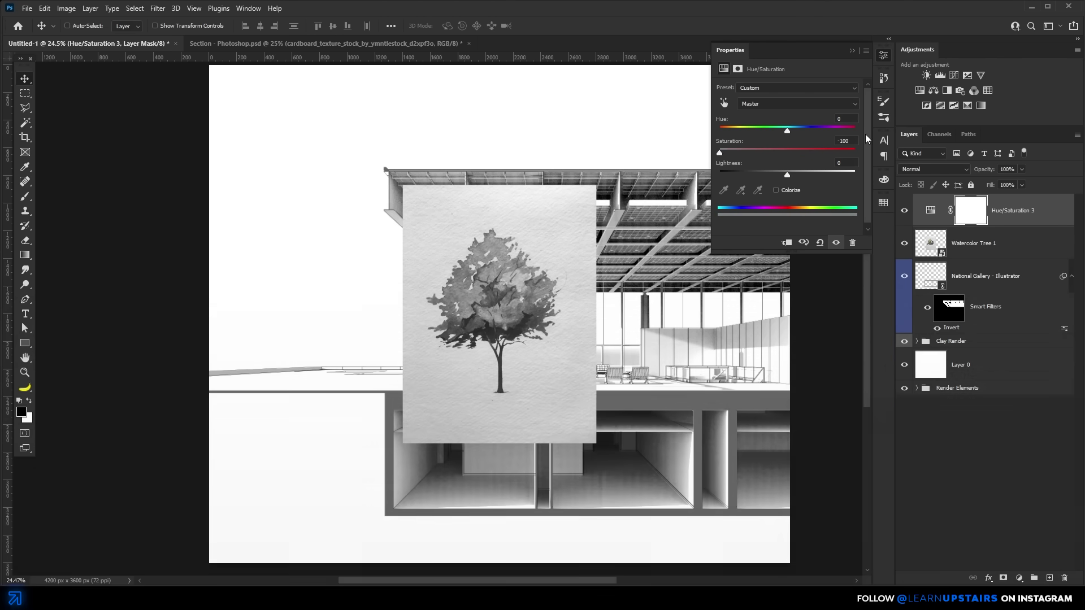
pyautogui.click(789, 244)
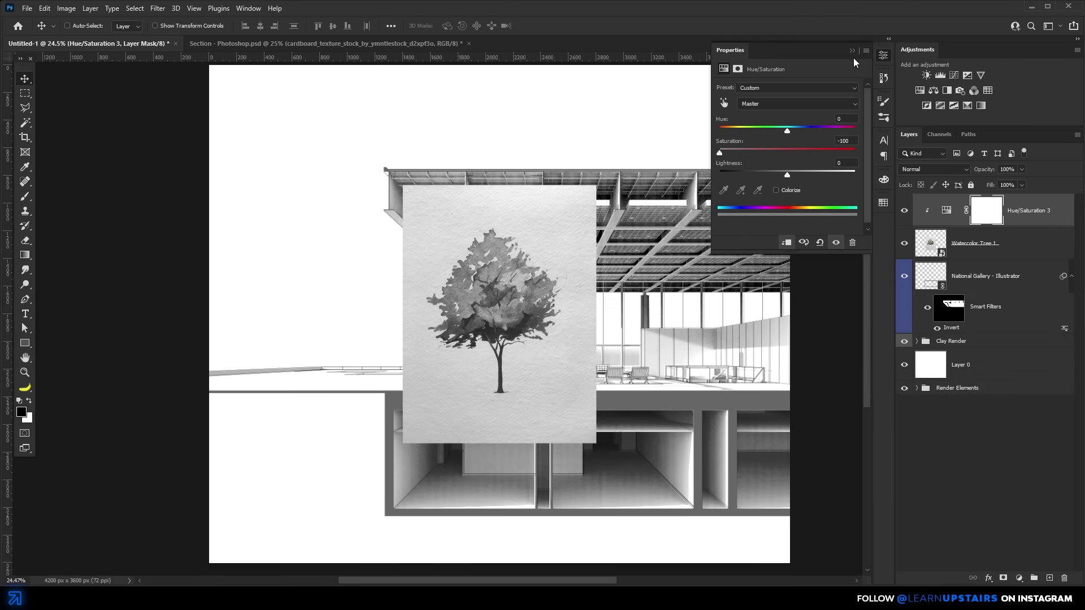
pyautogui.click(940, 75)
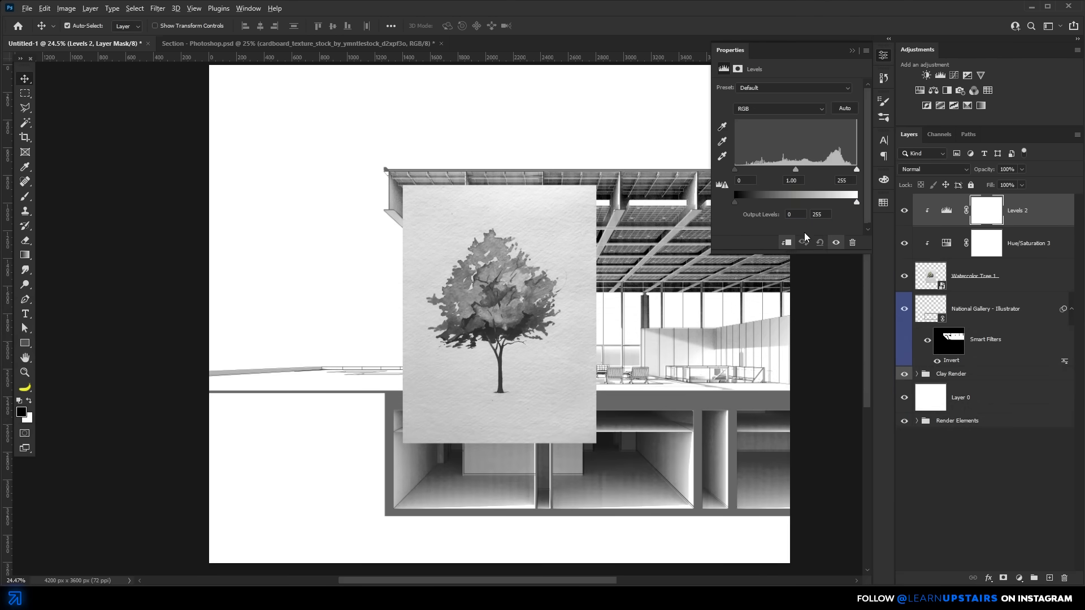
pyautogui.moveTo(856, 169); pyautogui.dragTo(773, 171)
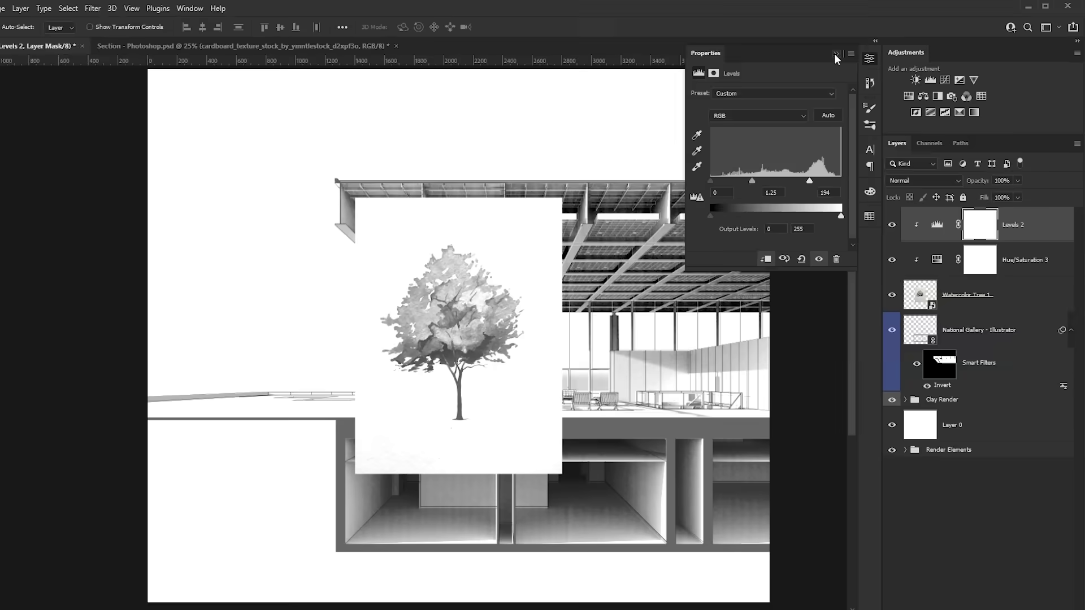
# - Set Watercolor Tree 1 to Multiply and arrange the trees beside the building, duplicating the small one
pyautogui.click(932, 276)
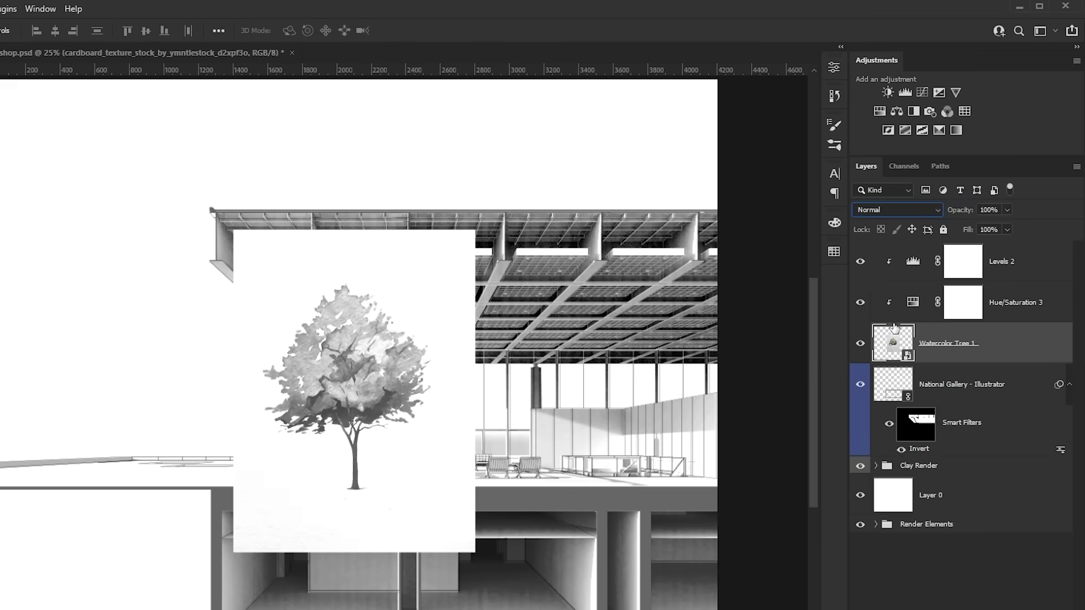
pyautogui.click(934, 169)
pyautogui.click(882, 264)
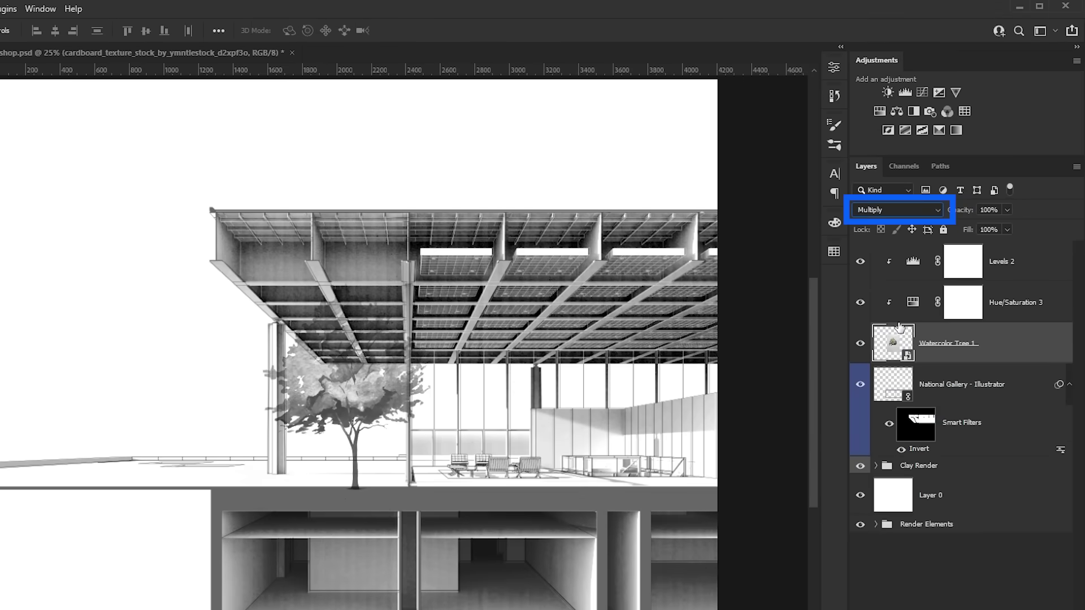
pyautogui.moveTo(594, 351); pyautogui.dragTo(394, 338)
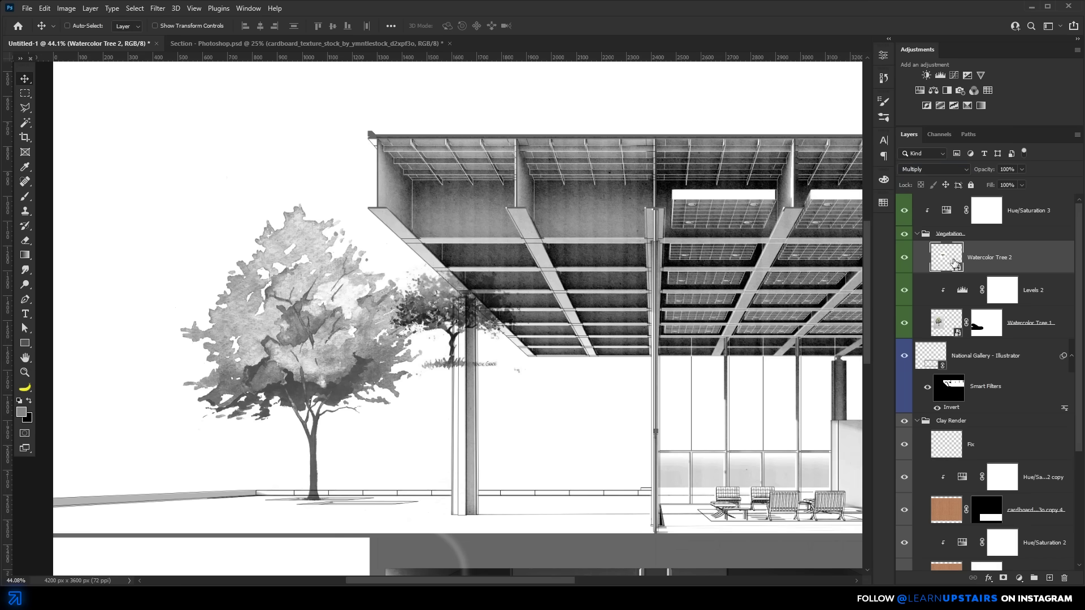
pyautogui.moveTo(546, 300); pyautogui.dragTo(636, 447)
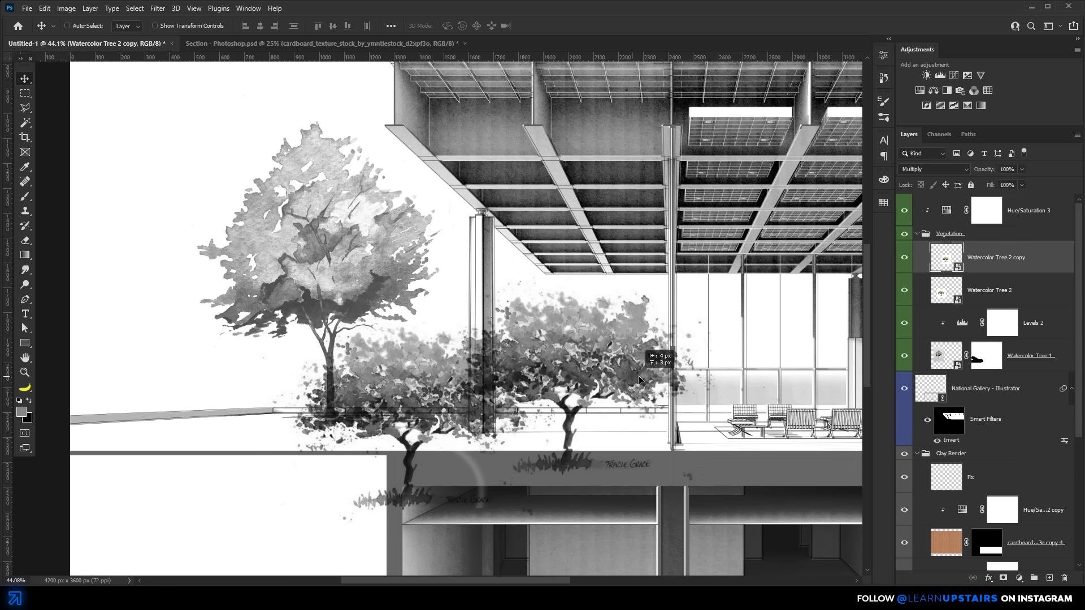
pyautogui.moveTo(623, 379); pyautogui.dragTo(705, 392)
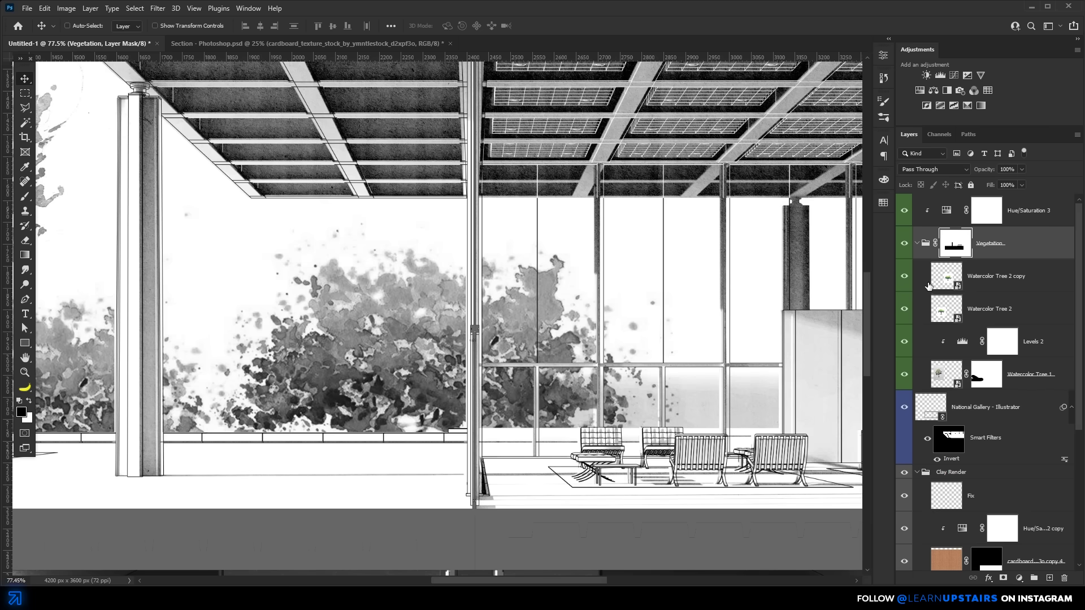
# - Fade the second trees, Watercolor Tree 2 to 30% and its copy to 20% opacity
pyautogui.click(904, 276)
pyautogui.click(995, 280)
pyautogui.press('5')
pyautogui.scroll(-2, 564, 369)
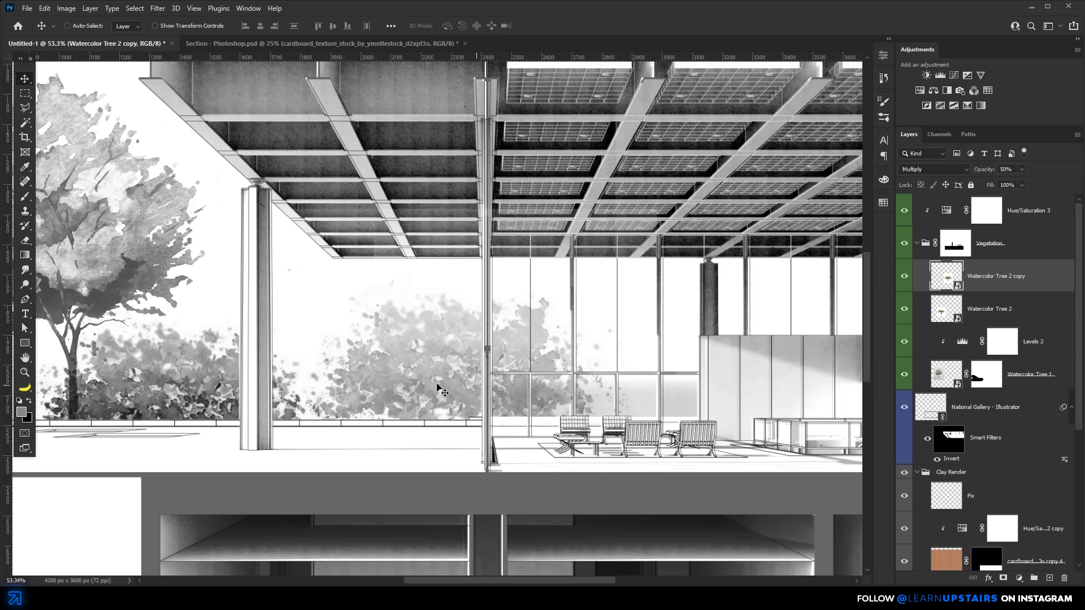
pyautogui.moveTo(501, 371); pyautogui.dragTo(564, 368)
pyautogui.hotkey('alt', '[')
pyautogui.press('5')
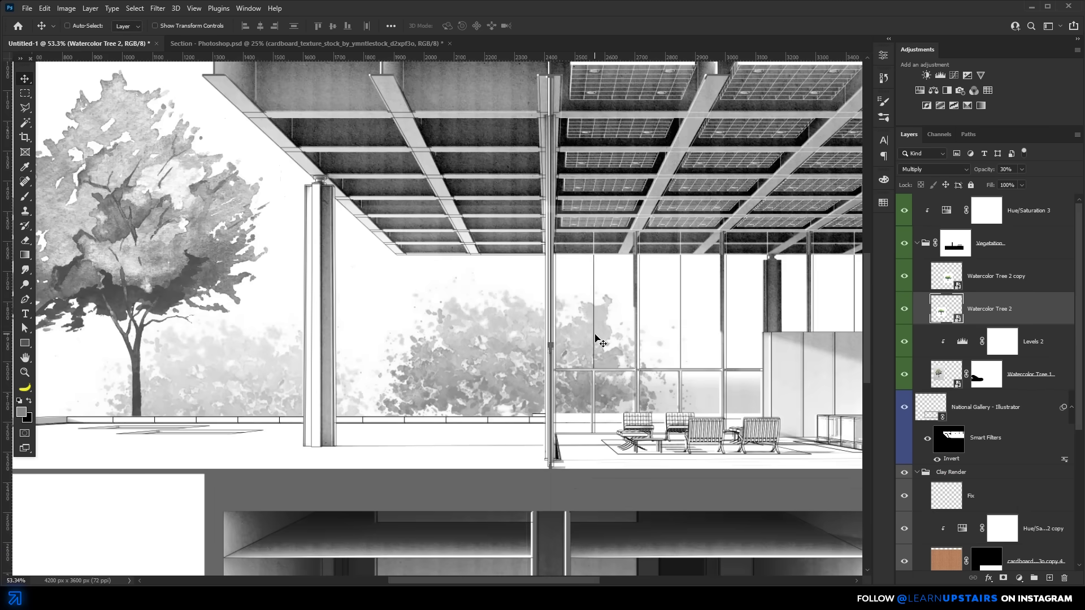
pyautogui.scroll(-5, 600, 342)
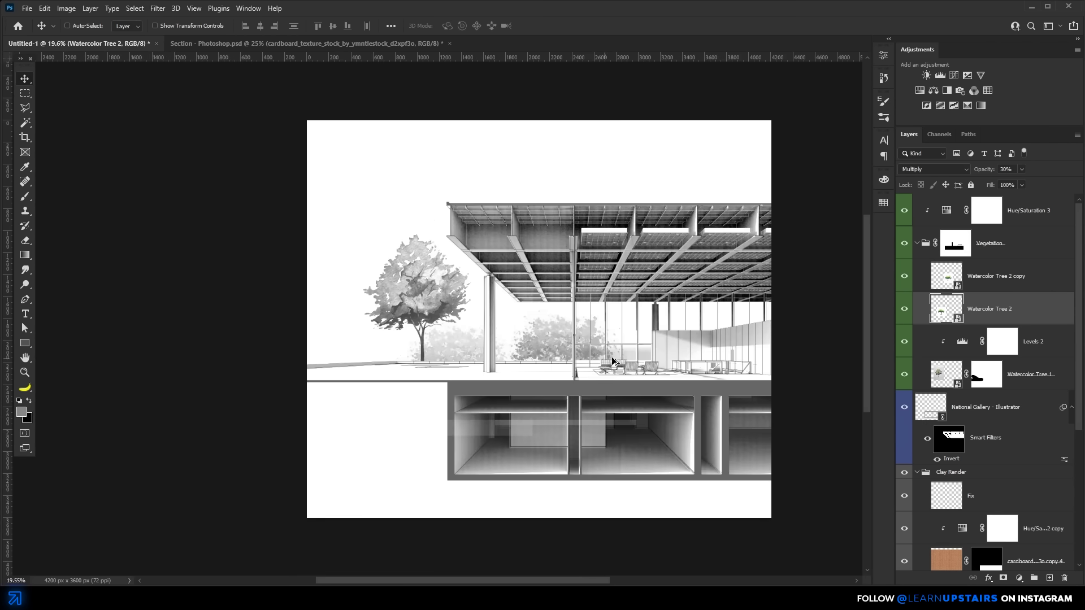
pyautogui.scroll(2, 568, 349)
pyautogui.hotkey('alt', ']')
pyautogui.press('2')
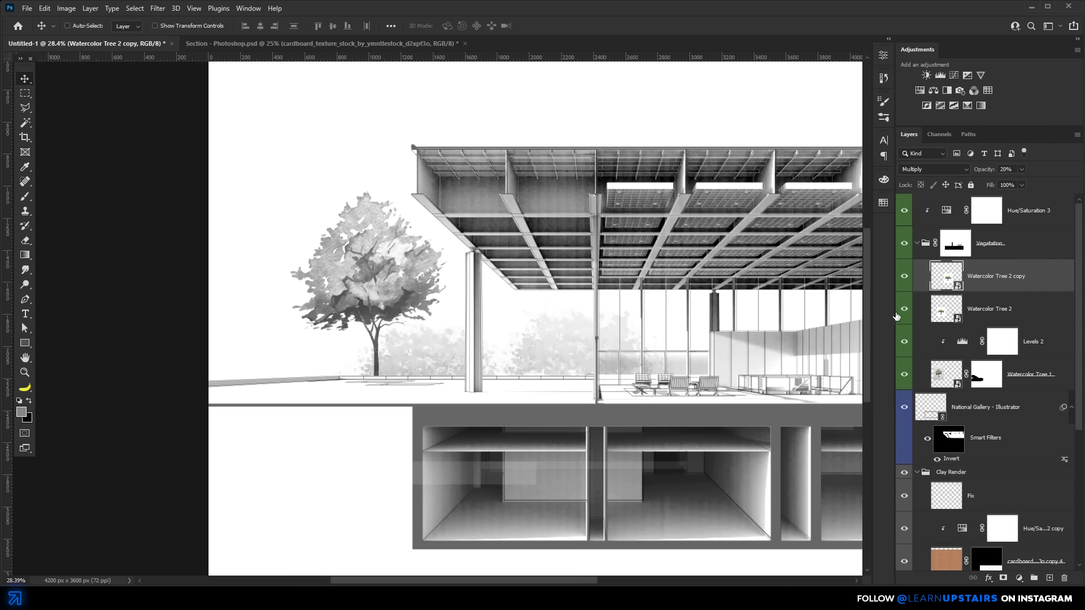
# - Mask the Vegetation group off the underground section with a filled rectangular selection
pyautogui.click(960, 252)
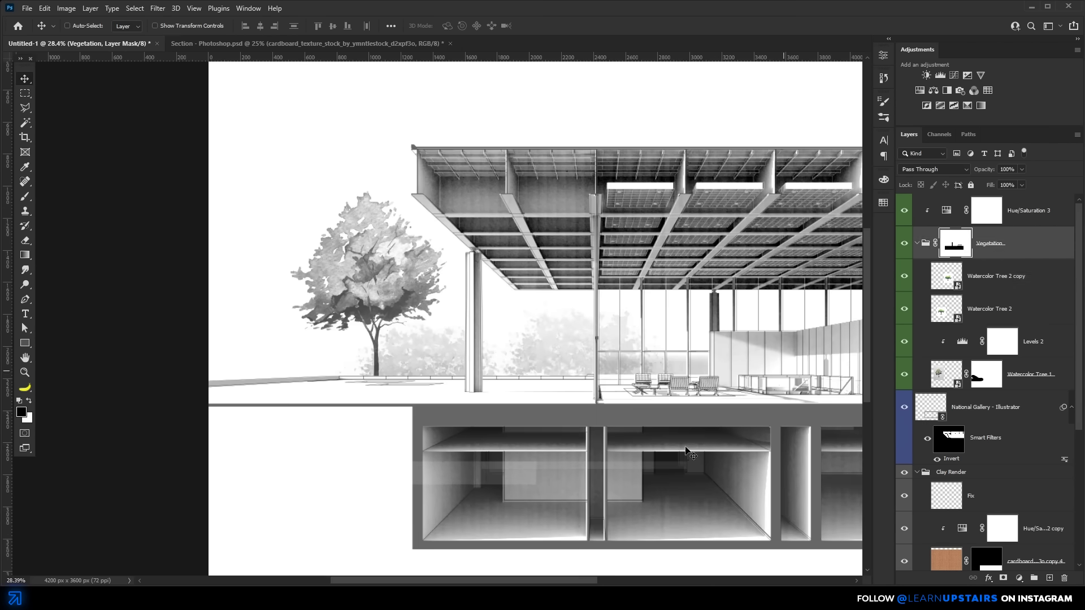
pyautogui.press('m')
pyautogui.moveTo(798, 535); pyautogui.dragTo(311, 394)
pyautogui.hotkey('alt', 'BackSpace')
pyautogui.hotkey('ctrl', 'd')
pyautogui.hscroll(2, 618, 298)
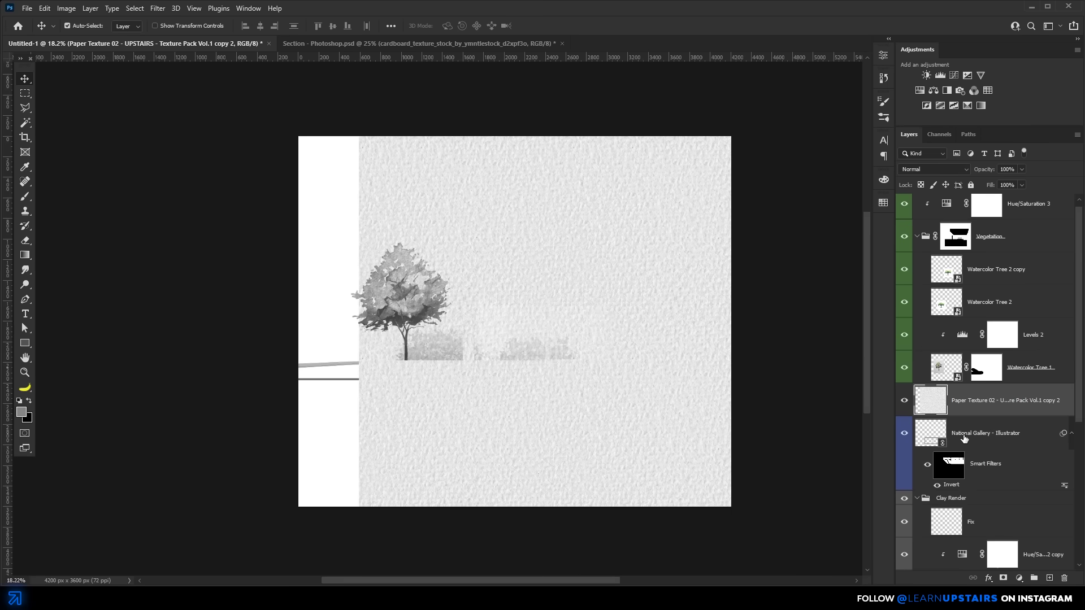
# - Clip the paper texture to the linework in Color Burn mode and compare it on and off
pyautogui.hotkey('ctrl', 'alt', 'g')
pyautogui.scroll(2, 626, 371)
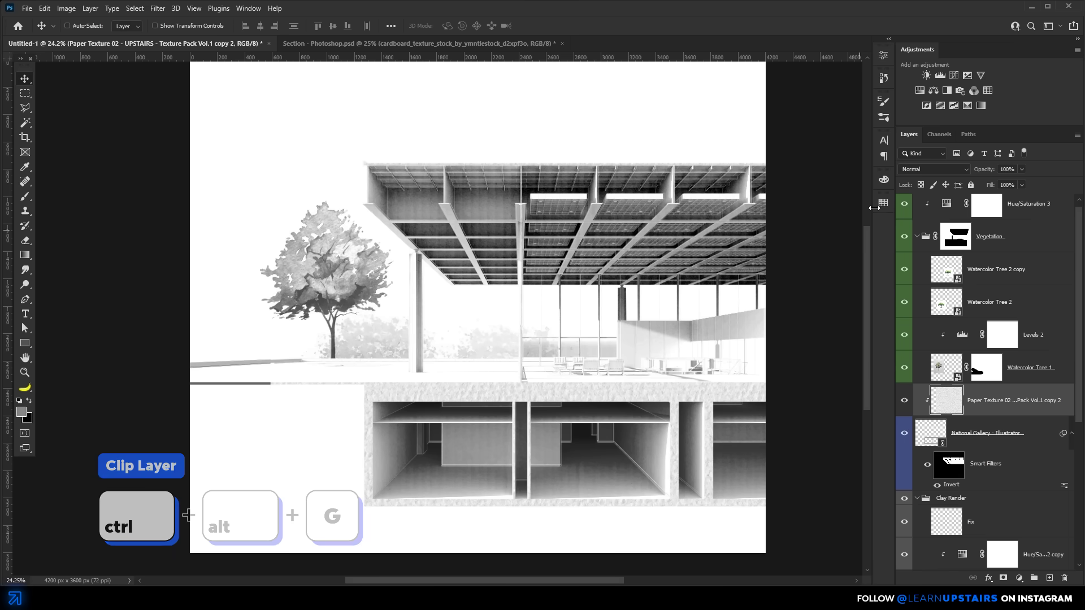
pyautogui.click(933, 169)
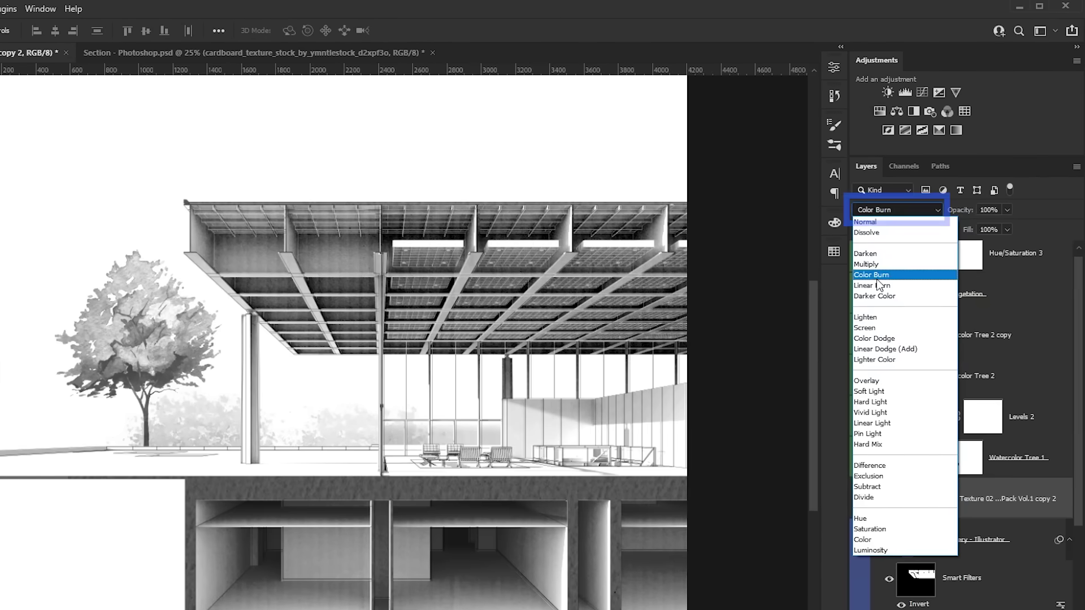
pyautogui.click(878, 280)
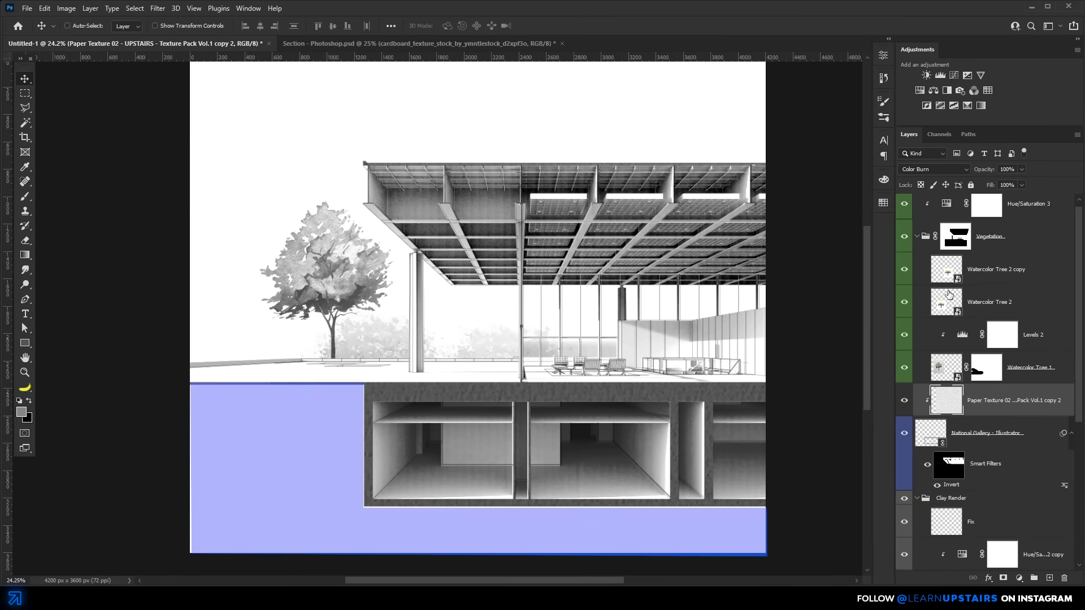
pyautogui.click(903, 401)
pyautogui.click(903, 402)
pyautogui.click(903, 402)
pyautogui.click(903, 402)
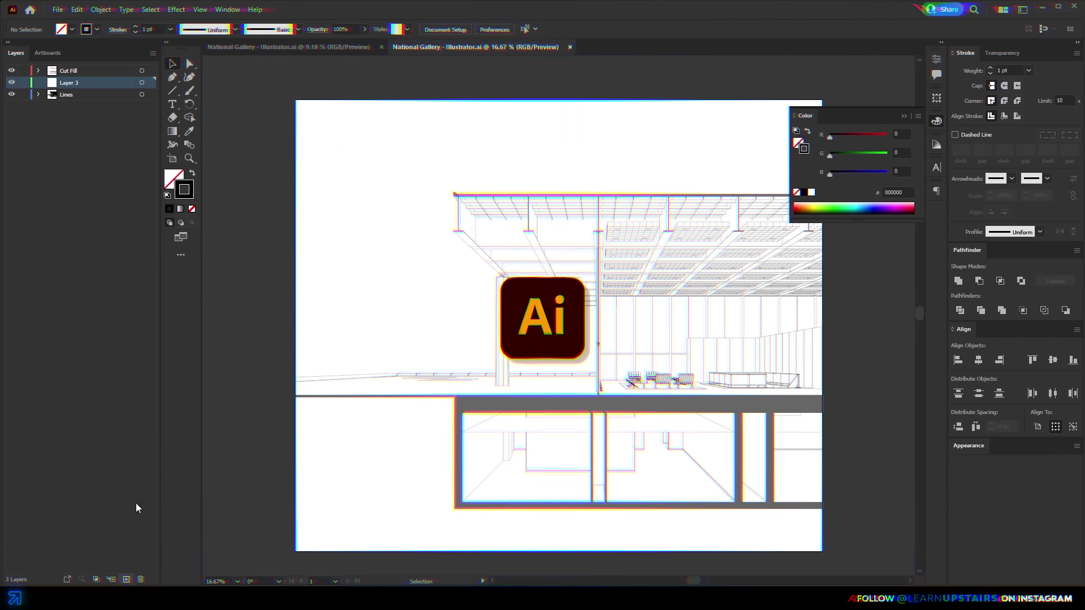
# - Rename Layer 3 to 'Pattern' and lock the Cut Fill and Lines layers
pyautogui.doubleClick(67, 93)
pyautogui.write('Pattern')
pyautogui.press('Return')
pyautogui.click(23, 70)
pyautogui.click(23, 83)
# - Draw the ground outline below the section as a filled shape with the Pen tool
pyautogui.click(172, 77)
pyautogui.click(295, 397)
pyautogui.click(455, 508)
pyautogui.click(823, 508)
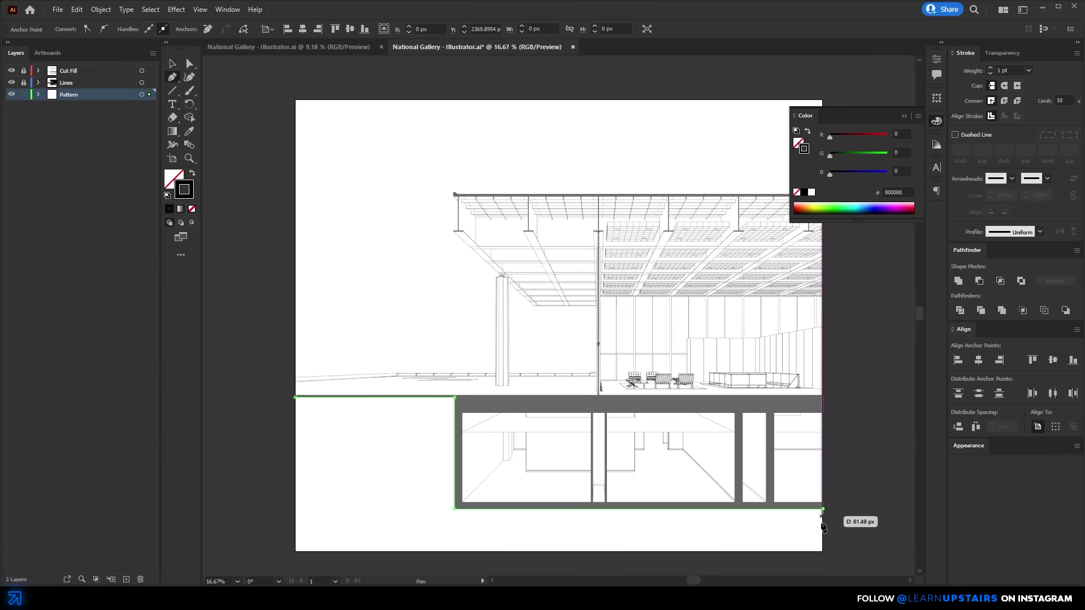
pyautogui.click(824, 551)
pyautogui.click(295, 551)
pyautogui.click(296, 399)
pyautogui.press('v')
pyautogui.hotkey('shift', 'x')
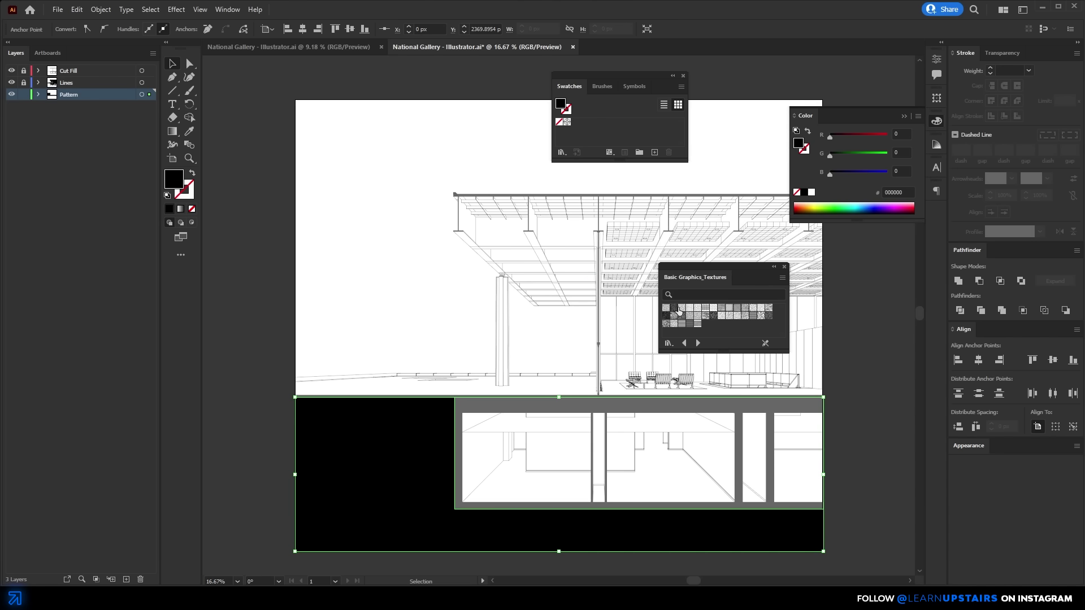
# - Fill the ground shape with a light Basic Graphics_Textures pattern swatch
pyautogui.click(681, 308)
pyautogui.click(690, 309)
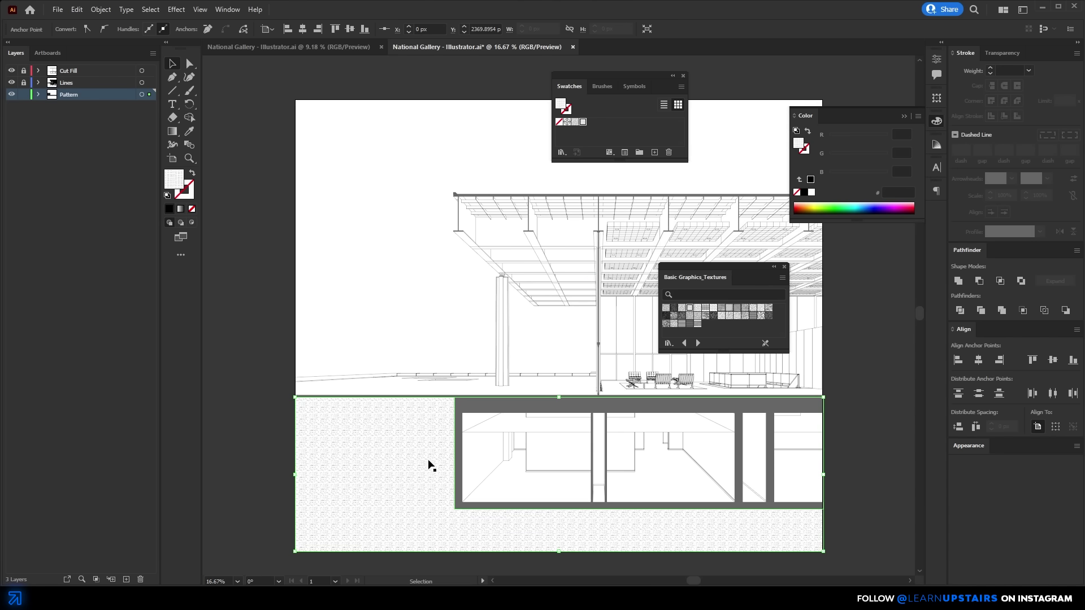
pyautogui.scroll(5, 424, 460)
pyautogui.scroll(-2, 439, 301)
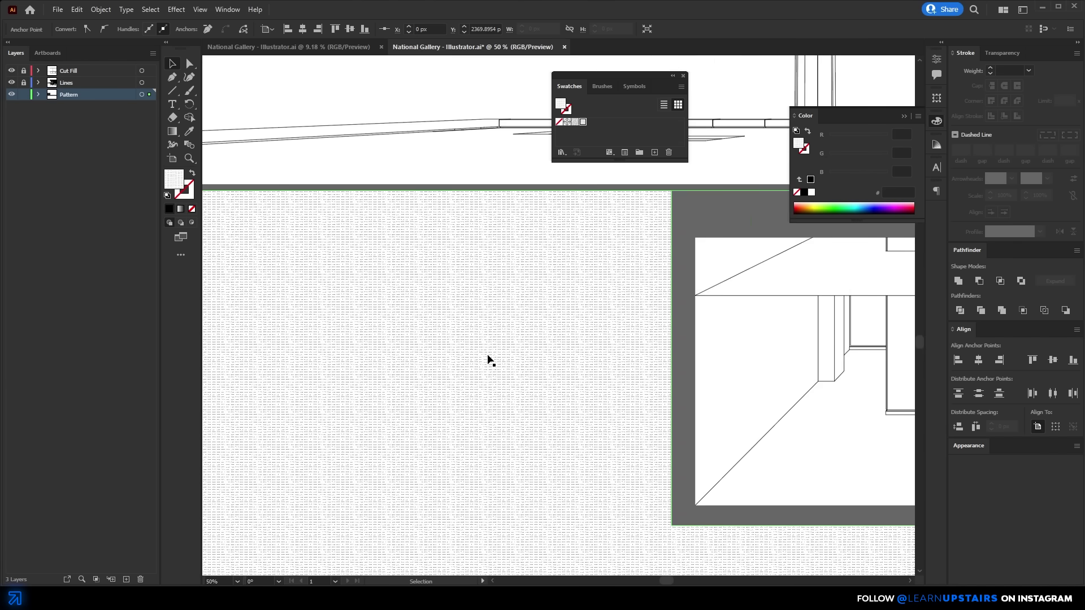
# - Scale only the pattern, not the shape, uniformly to 300%
pyautogui.click(101, 9)
pyautogui.moveTo(113, 22)
pyautogui.click(356, 78)
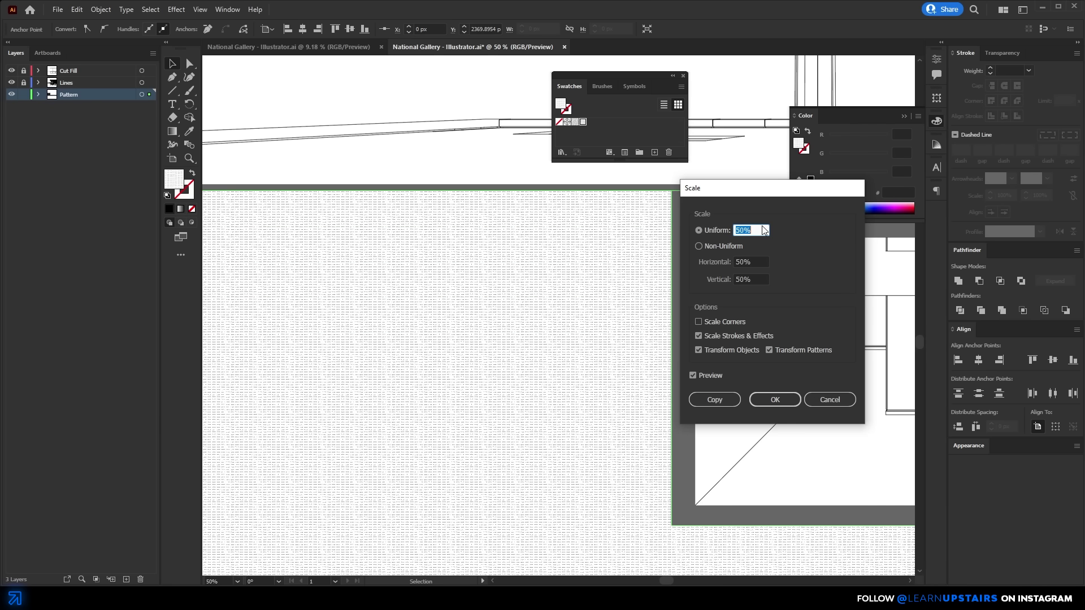
pyautogui.click(714, 351)
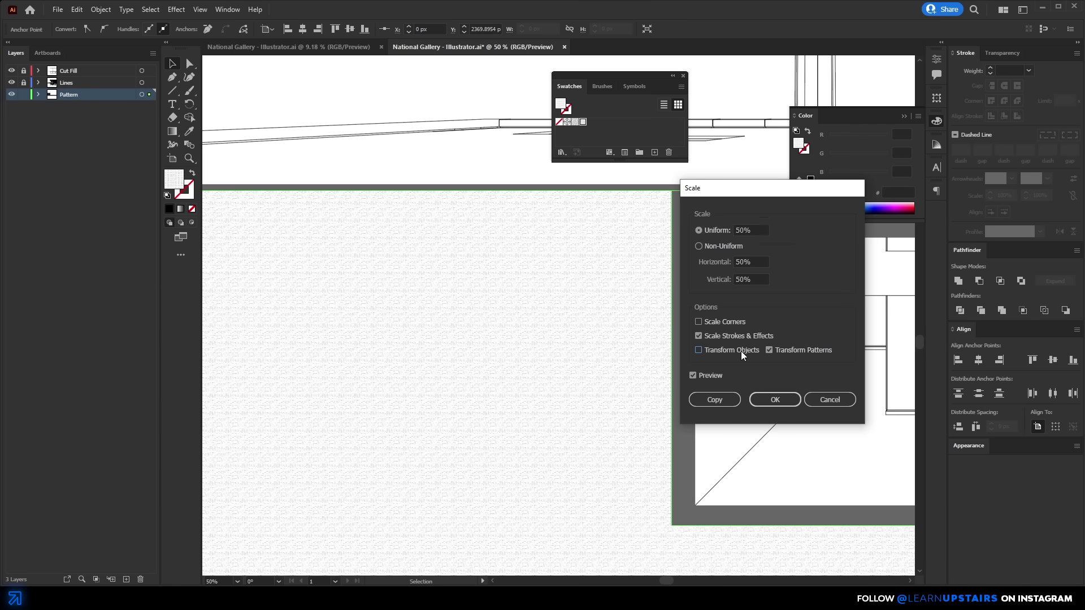
pyautogui.click(738, 230)
pyautogui.write('300')
pyautogui.press('Tab')
pyautogui.click(774, 399)
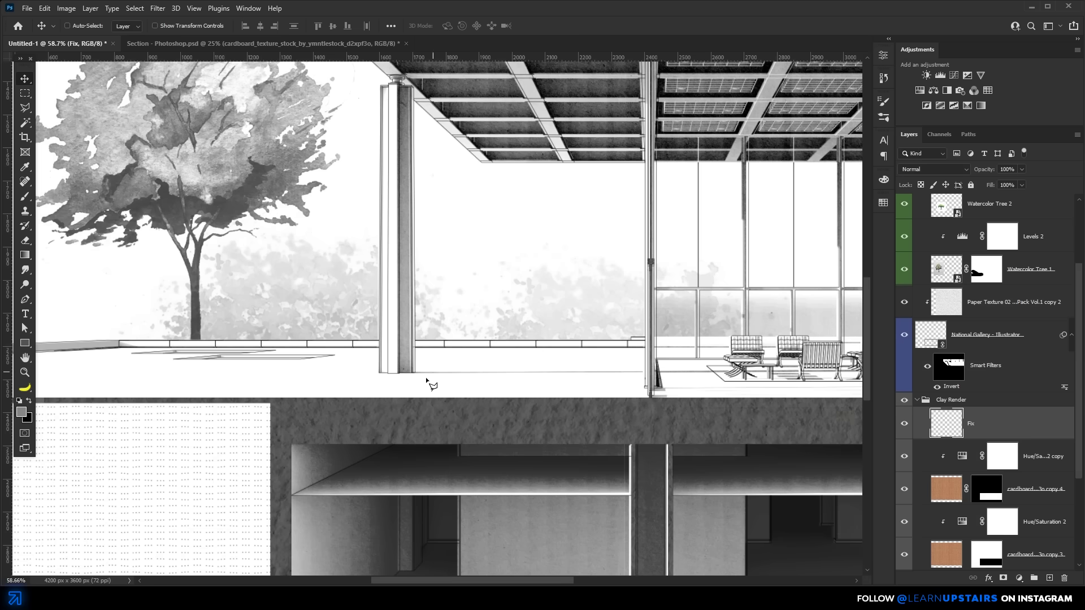
# - Take the Polygonal Lasso and navigate to the ceiling gaps
pyautogui.press('l')
pyautogui.scroll(3, 427, 380)
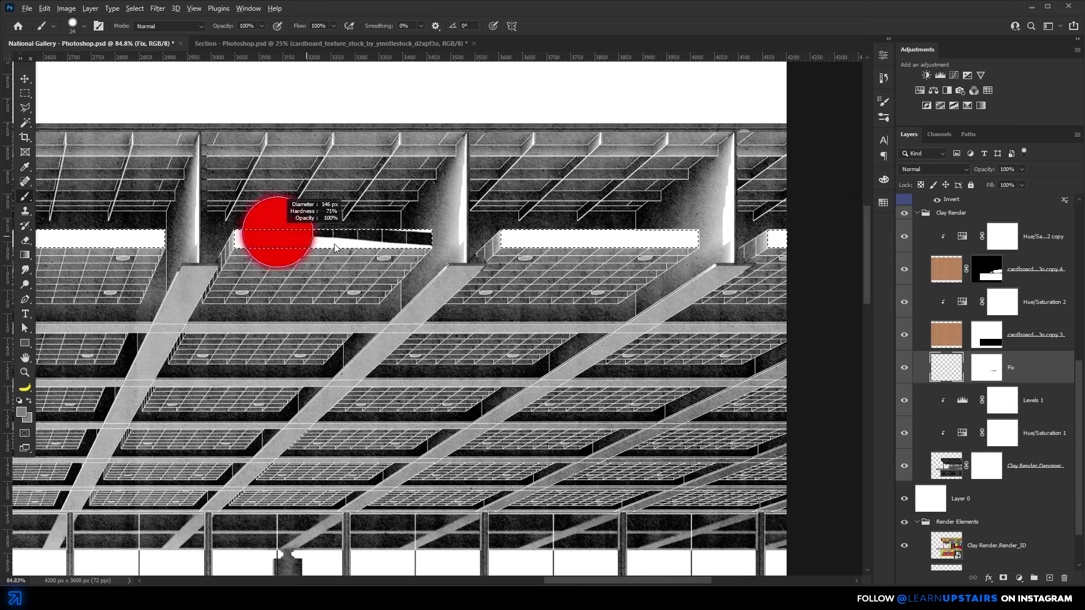
pyautogui.scroll(-2, 466, 273)
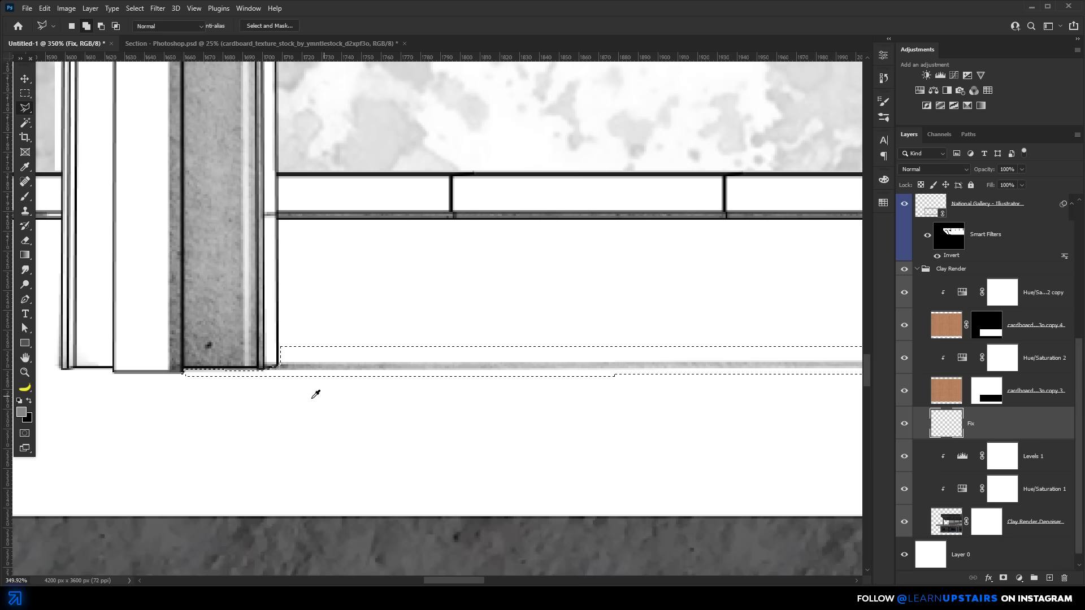
pyautogui.scroll(-2, 312, 391)
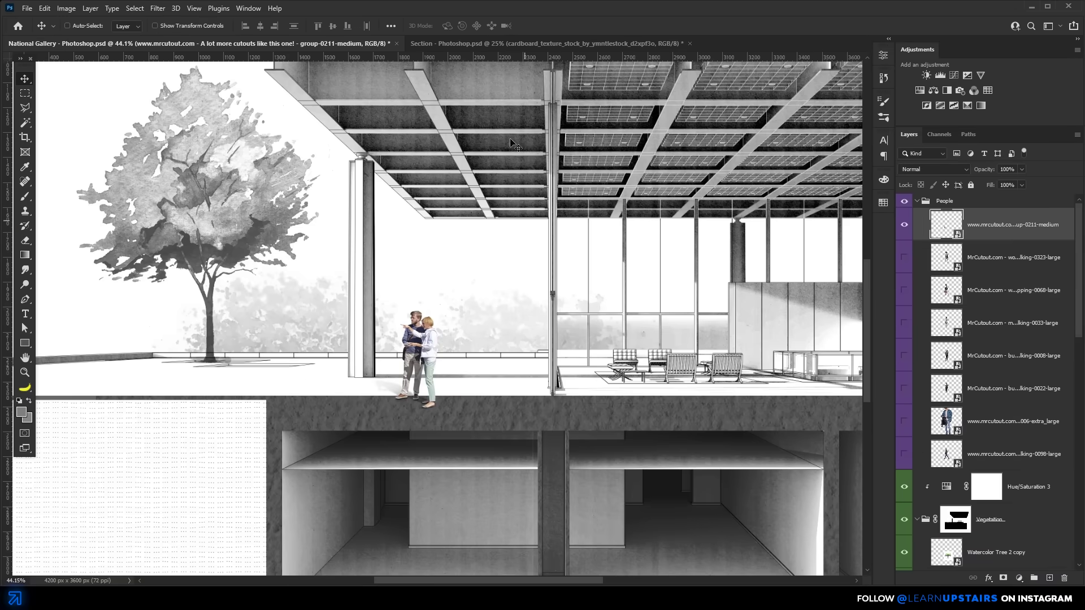
# - Position and scale the people cutouts across the terrace, ground floor and basement
pyautogui.moveTo(536, 305); pyautogui.dragTo(546, 311)
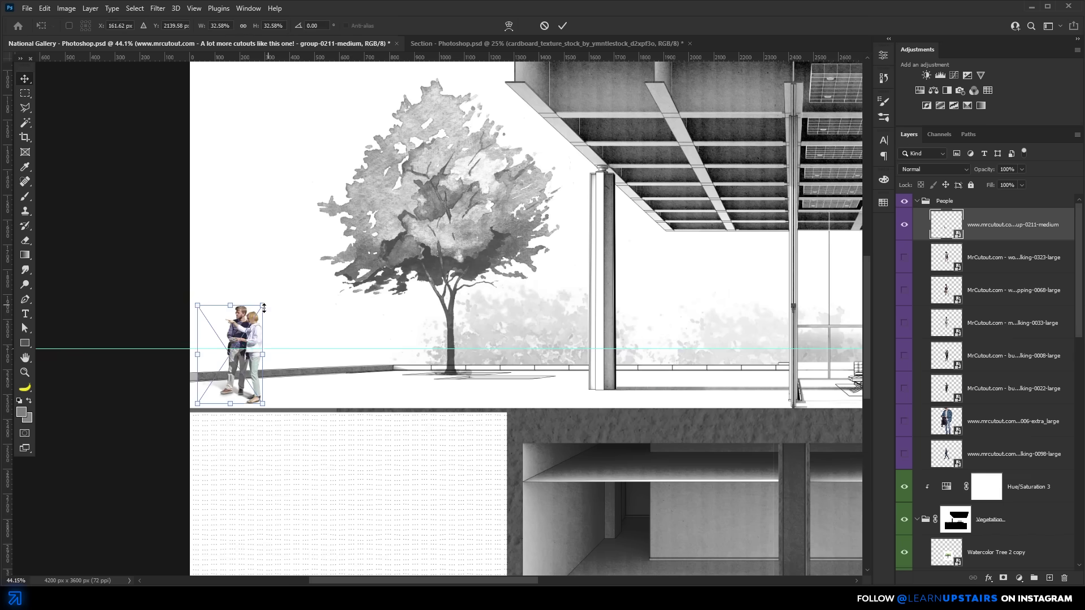
pyautogui.moveTo(264, 308); pyautogui.dragTo(260, 359)
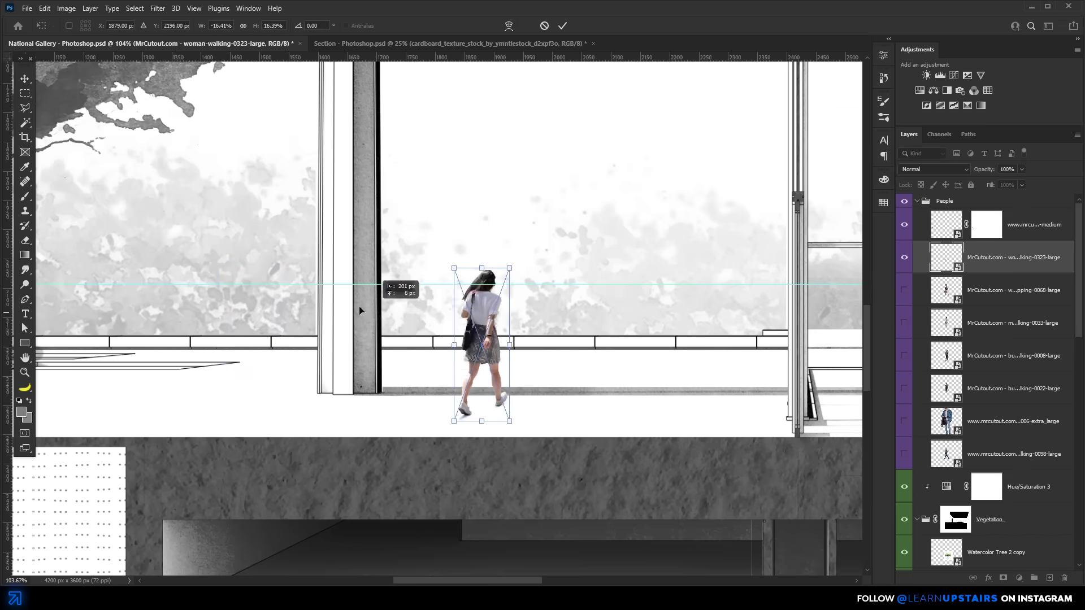
pyautogui.moveTo(481, 361); pyautogui.dragTo(254, 362)
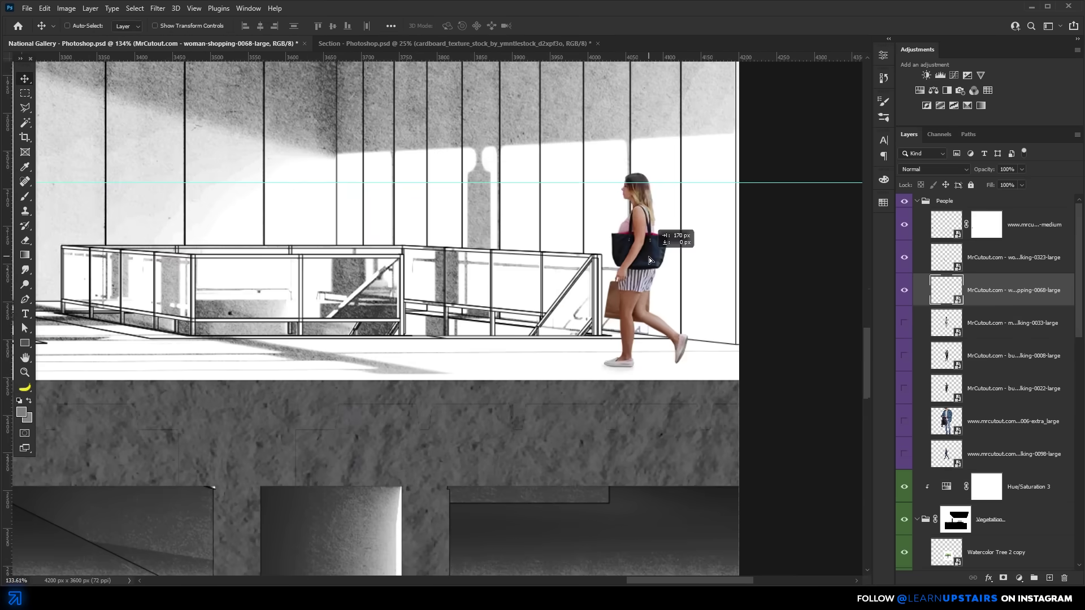
pyautogui.moveTo(648, 257); pyautogui.dragTo(249, 233)
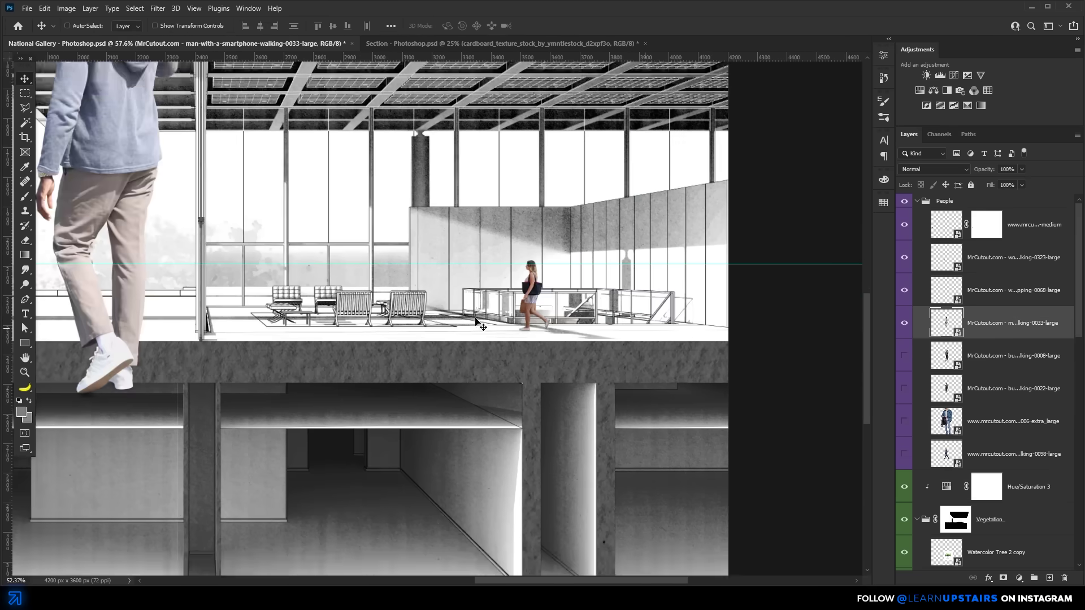
pyautogui.moveTo(502, 257); pyautogui.dragTo(702, 467)
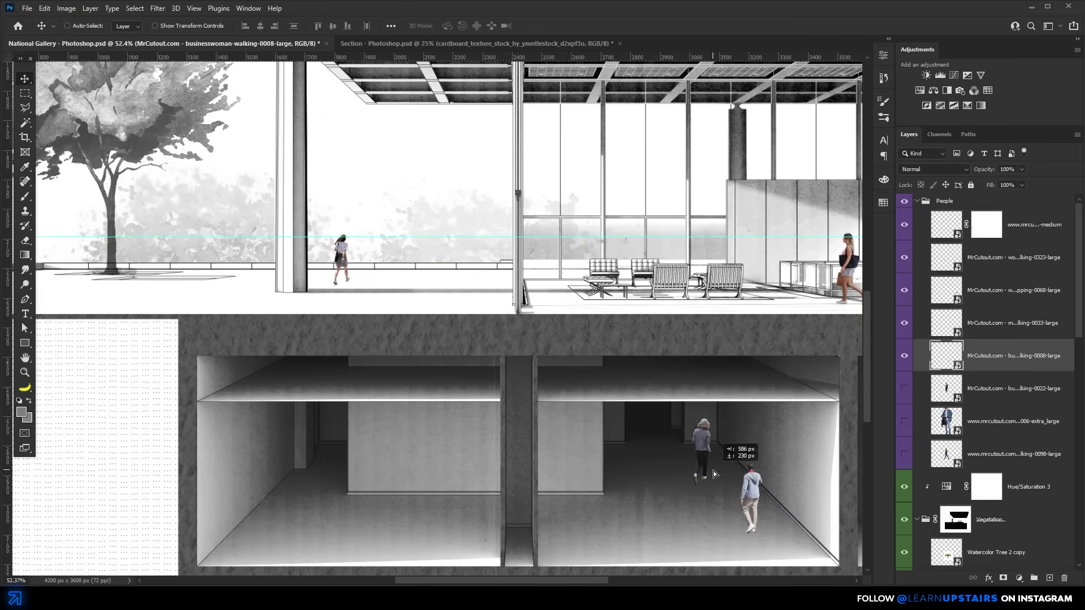
pyautogui.moveTo(718, 463); pyautogui.dragTo(723, 522)
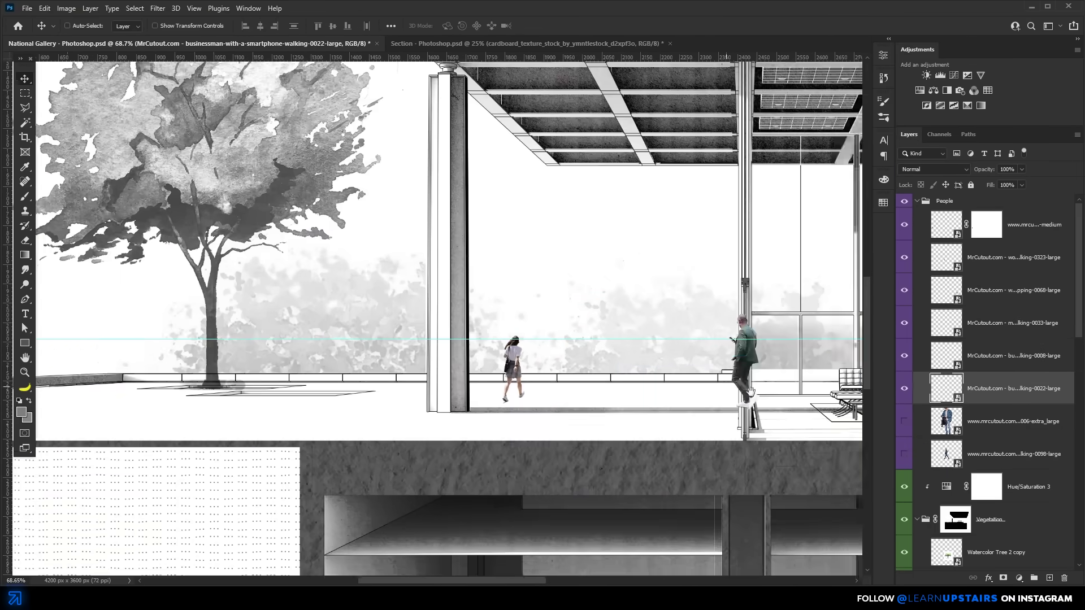
pyautogui.moveTo(738, 362); pyautogui.dragTo(482, 284)
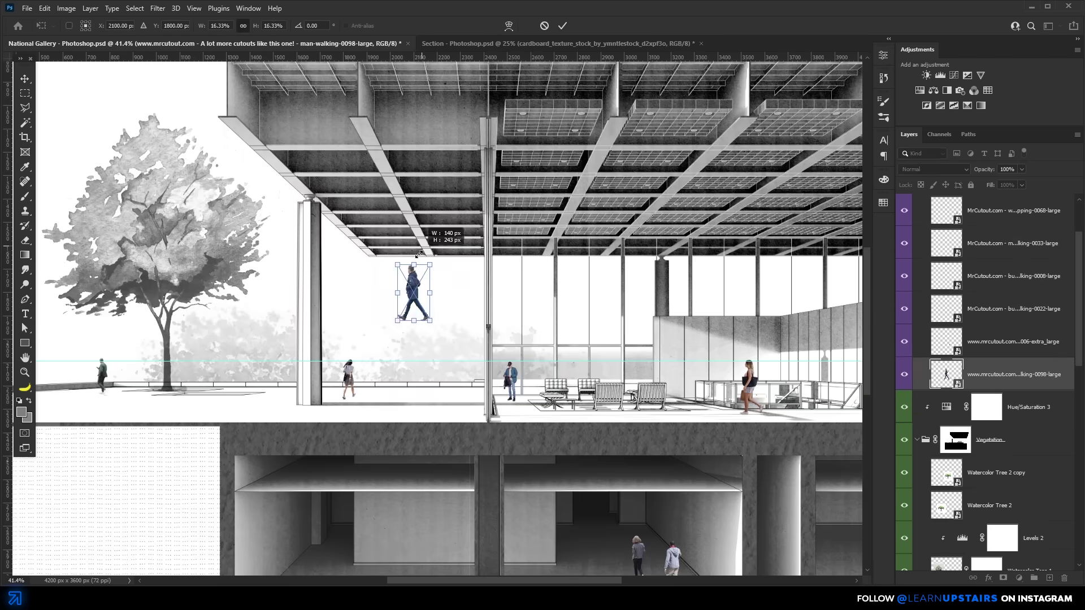
pyautogui.moveTo(444, 265); pyautogui.dragTo(455, 364)
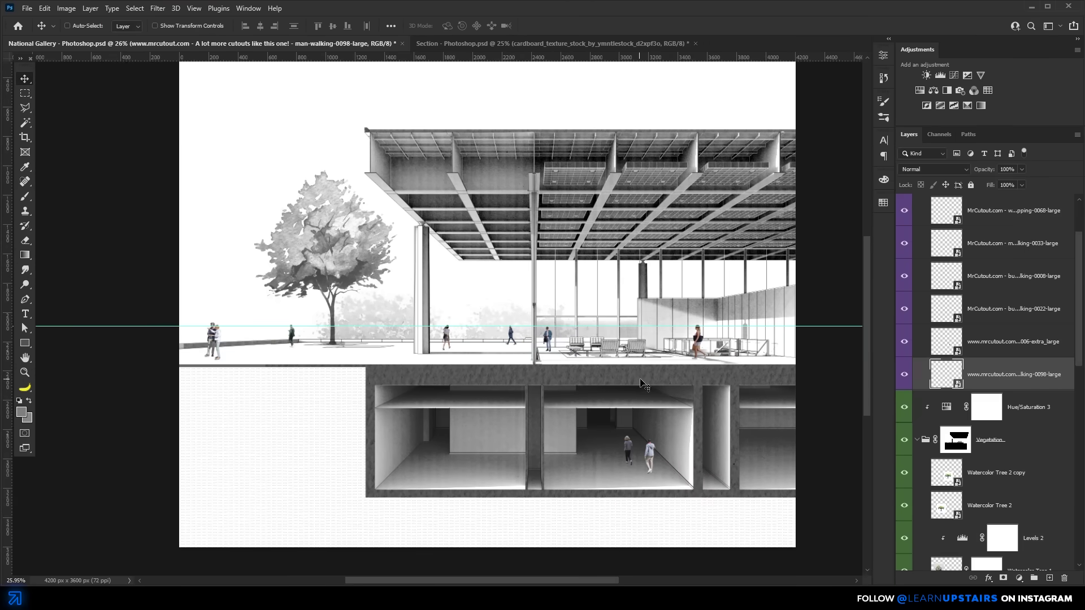
# - Add a Hue/Saturation adjustment clipped to the People group to desaturate the figures
pyautogui.scroll(2, 1016, 389)
pyautogui.click(955, 203)
pyautogui.click(919, 90)
pyautogui.moveTo(945, 194); pyautogui.dragTo(946, 196)
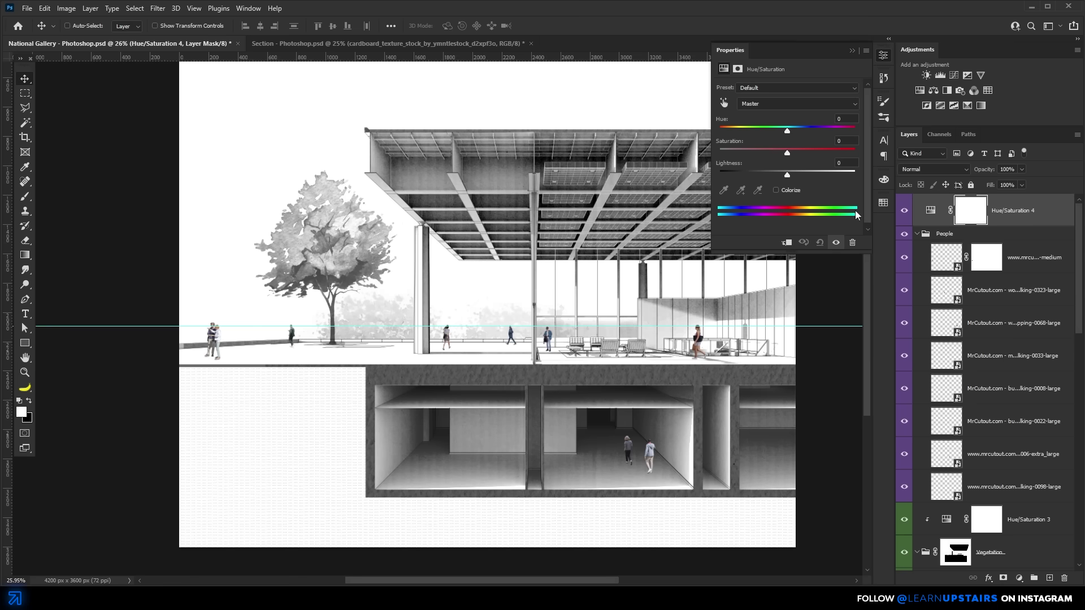
pyautogui.click(786, 242)
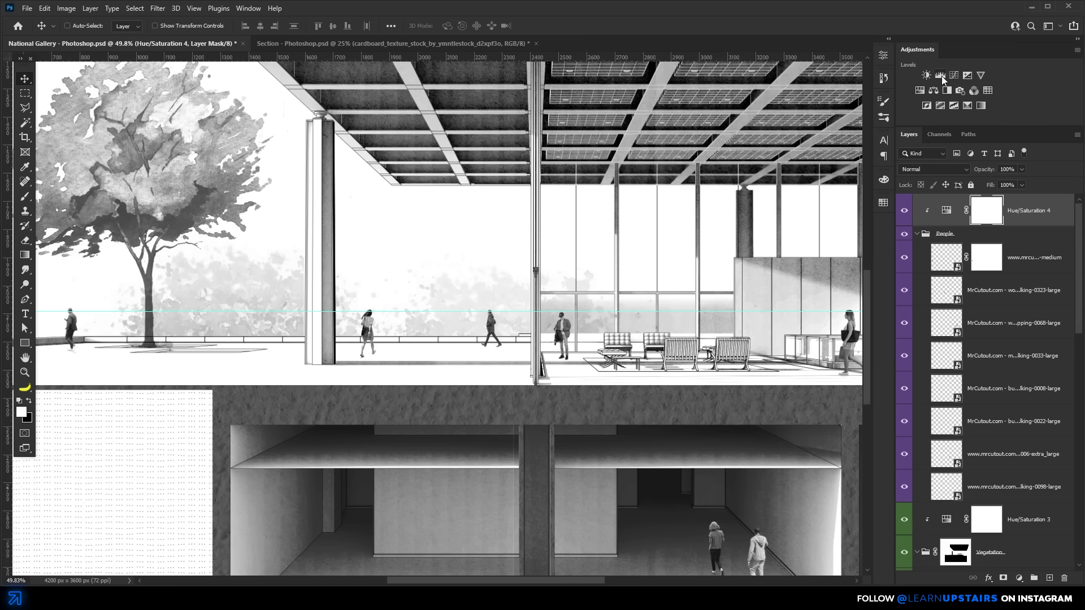
# - Add a clipped Levels adjustment lifting output black and boosting the people's contrast
pyautogui.click(940, 76)
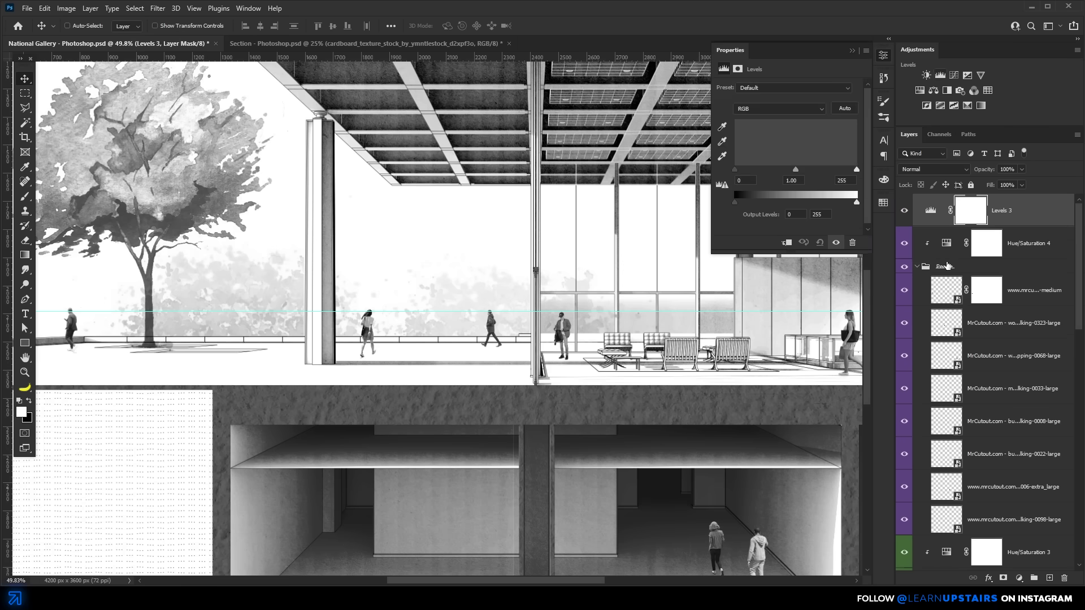
pyautogui.scroll(5, 626, 329)
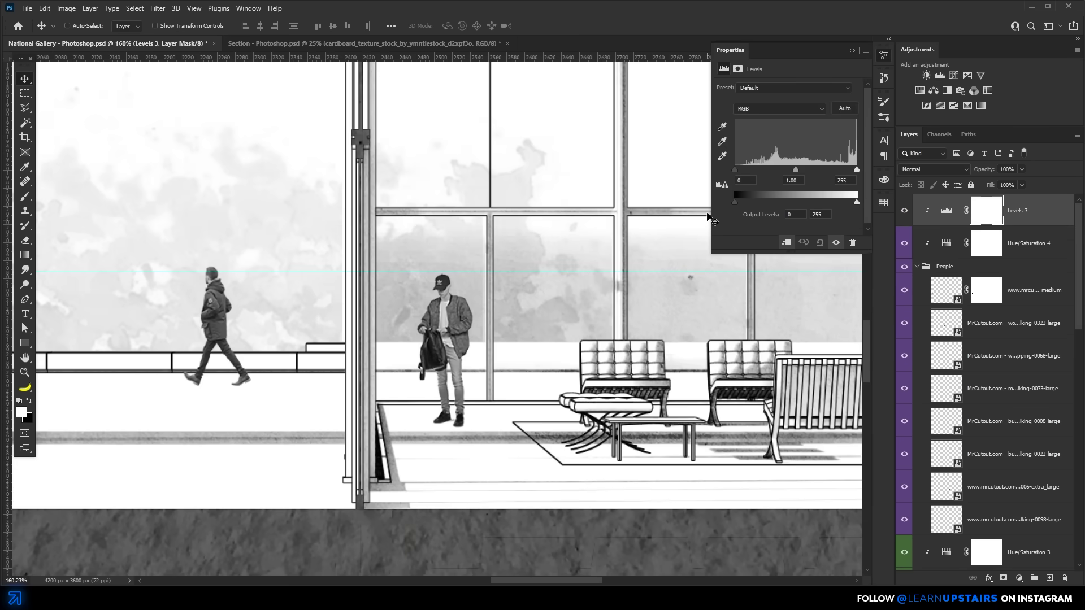
pyautogui.moveTo(735, 202); pyautogui.dragTo(743, 202)
pyautogui.moveTo(856, 169); pyautogui.dragTo(838, 169)
pyautogui.moveTo(735, 169); pyautogui.dragTo(775, 171)
pyautogui.click(884, 55)
pyautogui.scroll(-3, 570, 299)
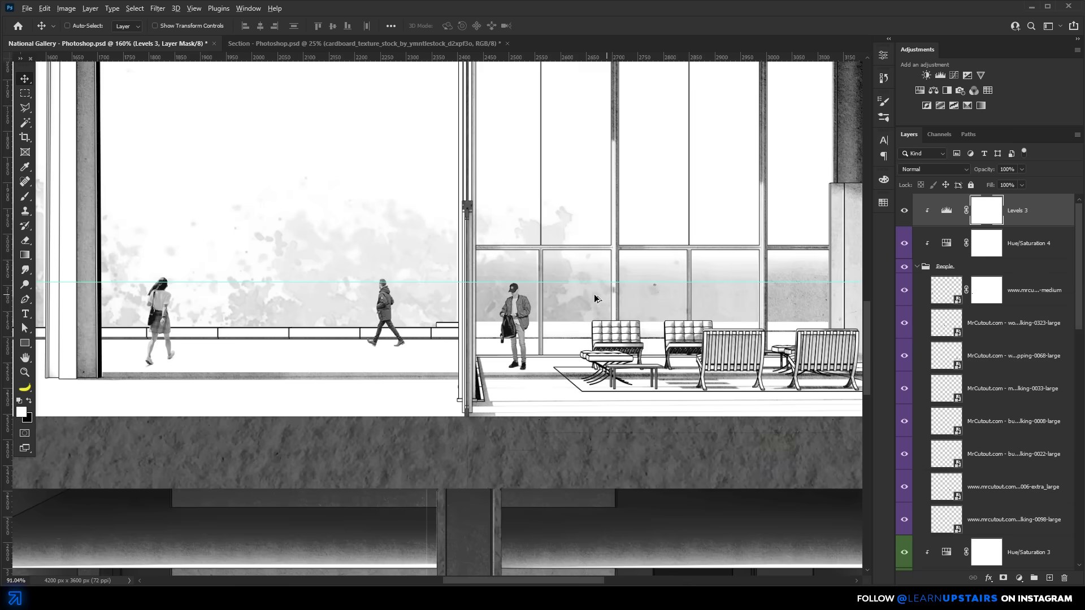
pyautogui.scroll(-5, 570, 299)
pyautogui.scroll(-5, 986, 395)
pyautogui.click(929, 433)
# - Create a new empty layer named 'Ground Fix' above the Fix layer
pyautogui.scroll(3, 294, 379)
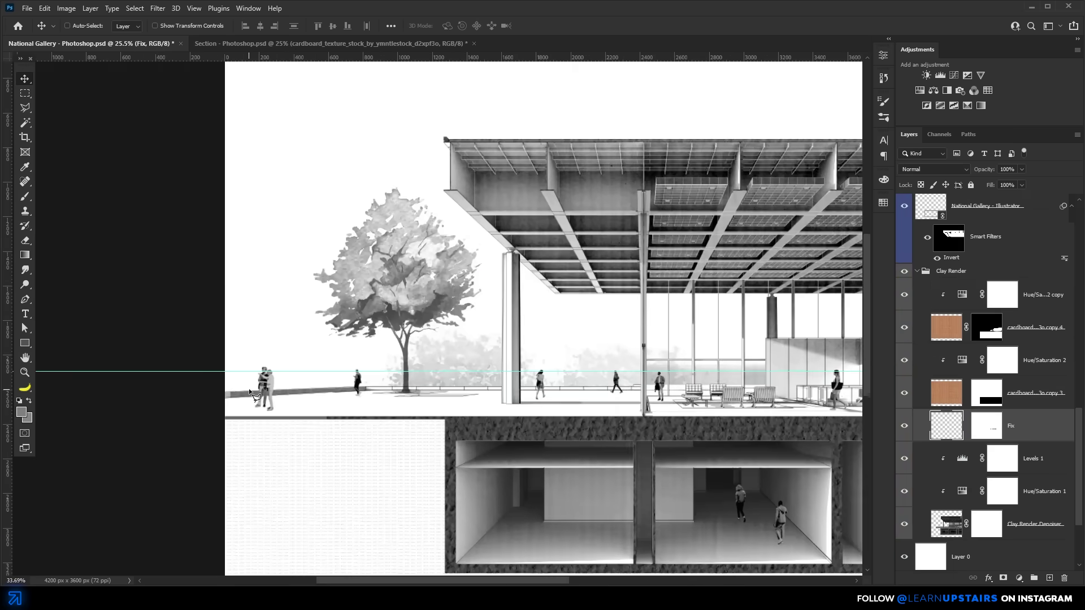
pyautogui.press('l')
pyautogui.click(1050, 578)
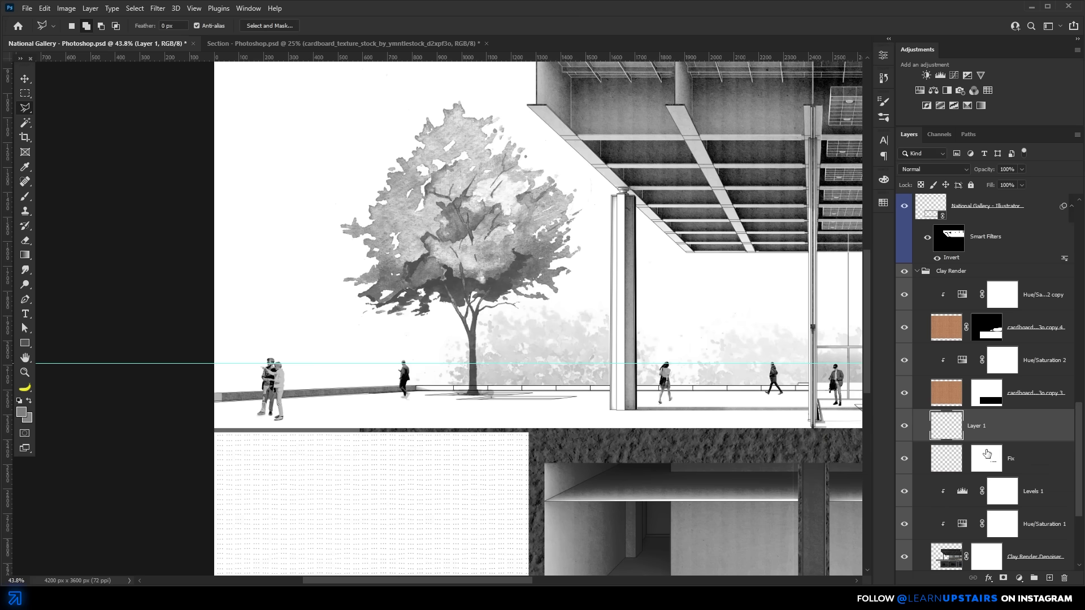
pyautogui.write('Ground Fix')
pyautogui.press('Return')
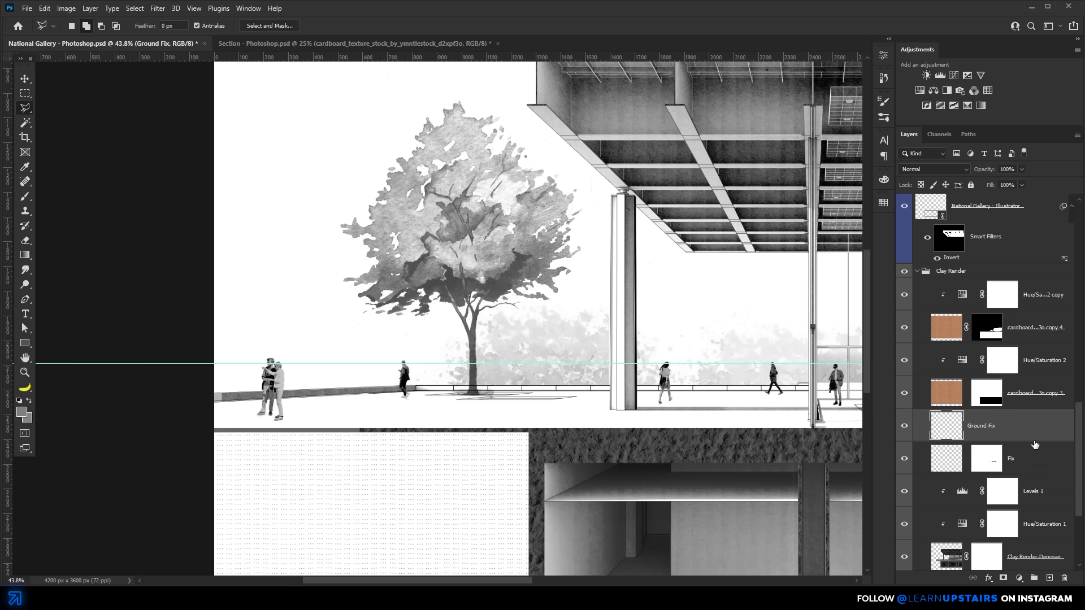
# - Select only the ground floor strip from the Geometry_Normals render using Magic Wand and Marquee
pyautogui.scroll(-3, 1035, 445)
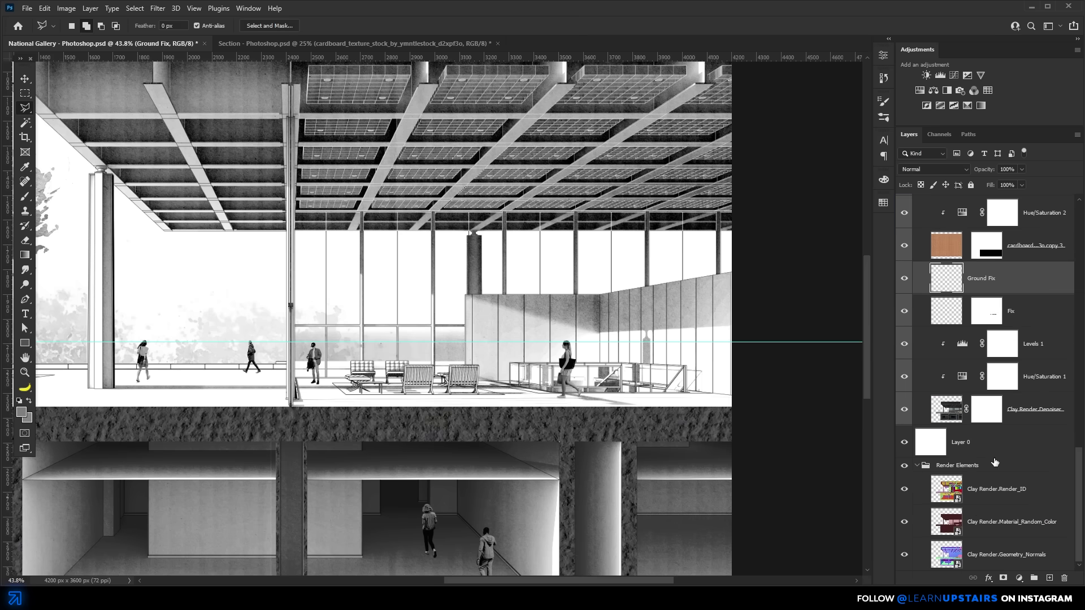
pyautogui.keyDown('alt'); pyautogui.click(904, 554); pyautogui.keyUp('alt')
pyautogui.click(925, 553)
pyautogui.scroll(-3, 432, 418)
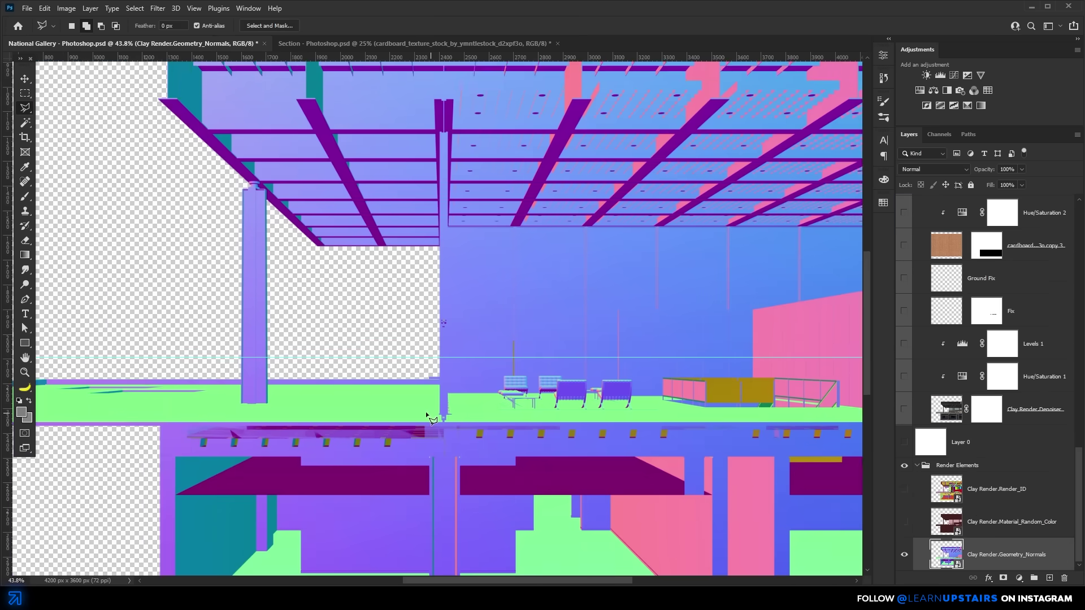
pyautogui.press('w')
pyautogui.click(254, 408)
pyautogui.press('m')
pyautogui.moveTo(87, 371); pyautogui.dragTo(777, 434)
# - Brighten the floor tone on the Ground Fix layer with Hue/Saturation Lightness
pyautogui.keyDown('alt'); pyautogui.click(904, 555); pyautogui.keyUp('alt')
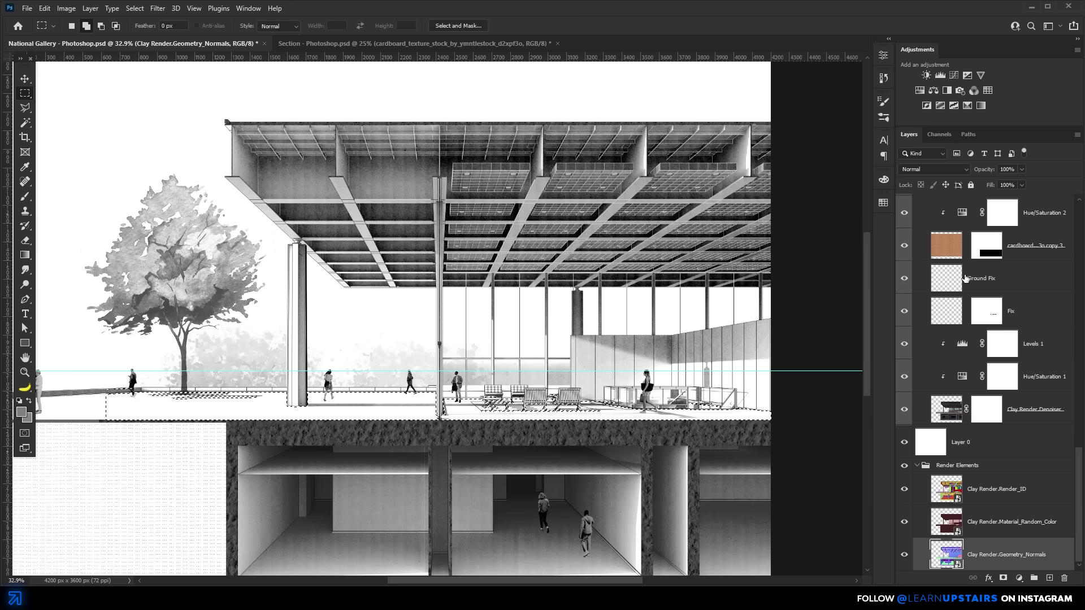
pyautogui.click(983, 277)
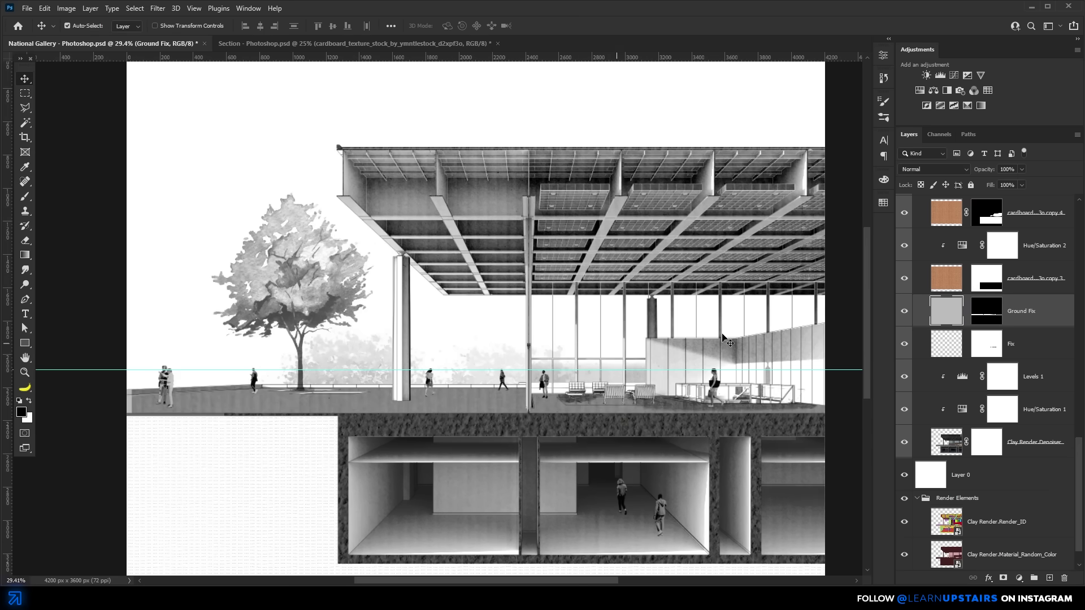
pyautogui.hotkey('ctrl', 'u')
pyautogui.moveTo(740, 274); pyautogui.dragTo(780, 275)
pyautogui.click(868, 159)
pyautogui.scroll(5, 260, 409)
pyautogui.scroll(3, 260, 409)
pyautogui.scroll(-2, 262, 403)
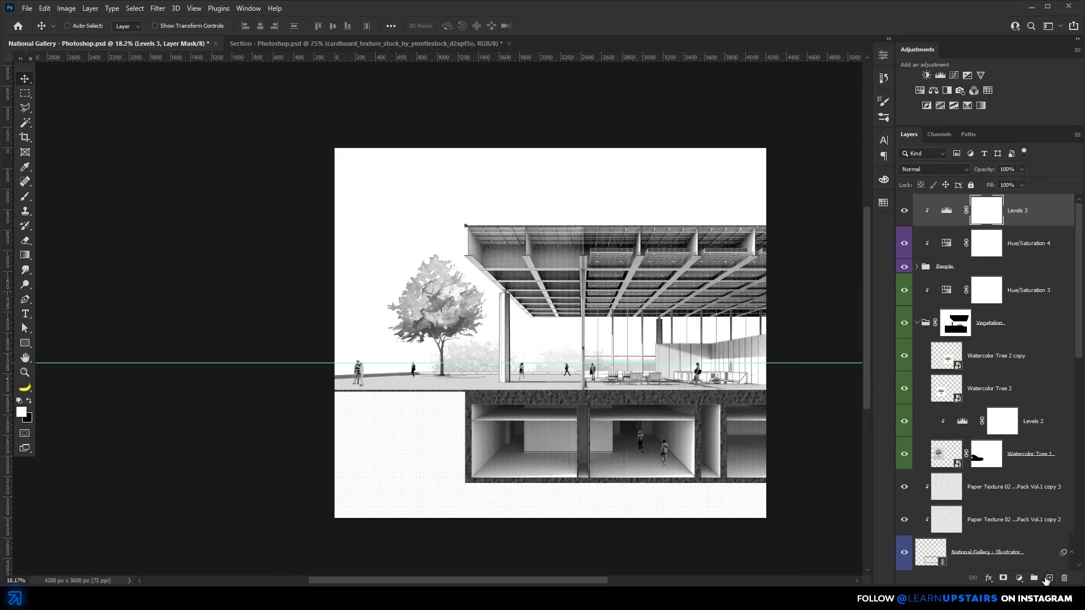
# - Add a dark blue Solid Color fill layer over the section
pyautogui.click(1020, 577)
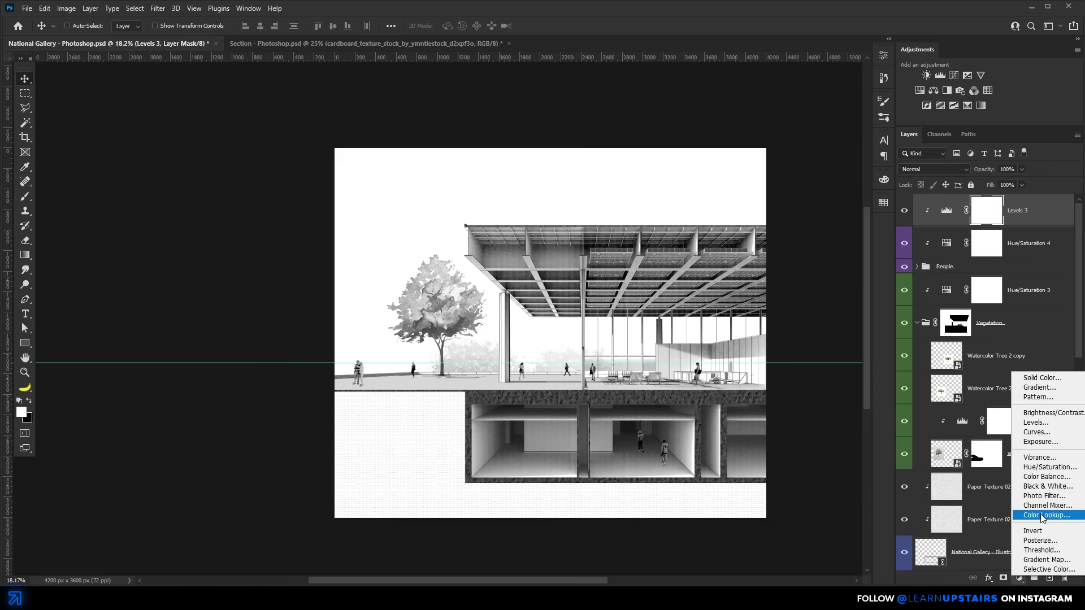
pyautogui.click(1042, 379)
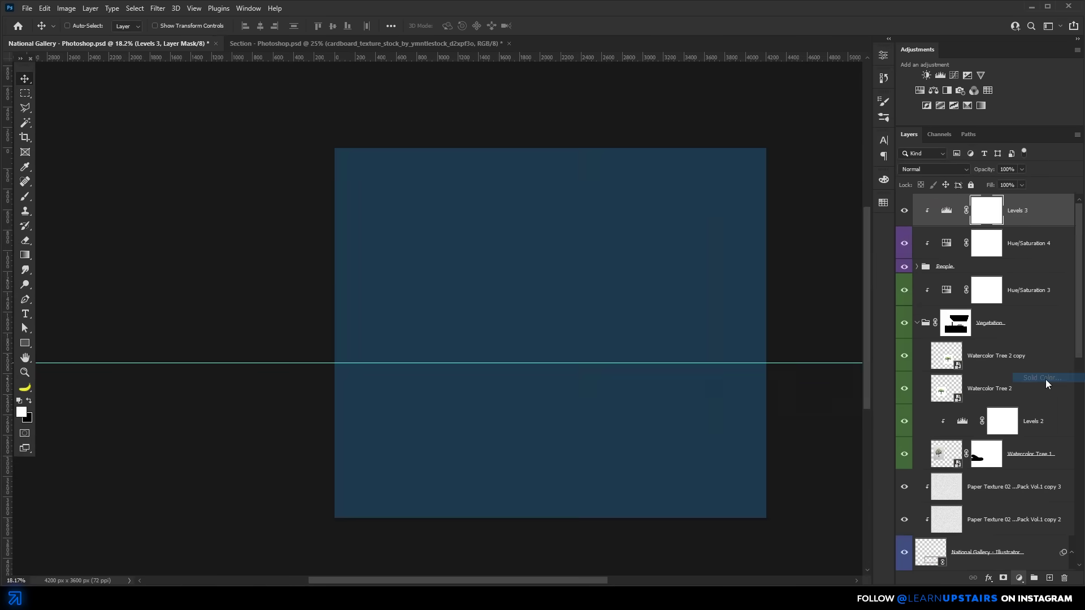
pyautogui.click(944, 236)
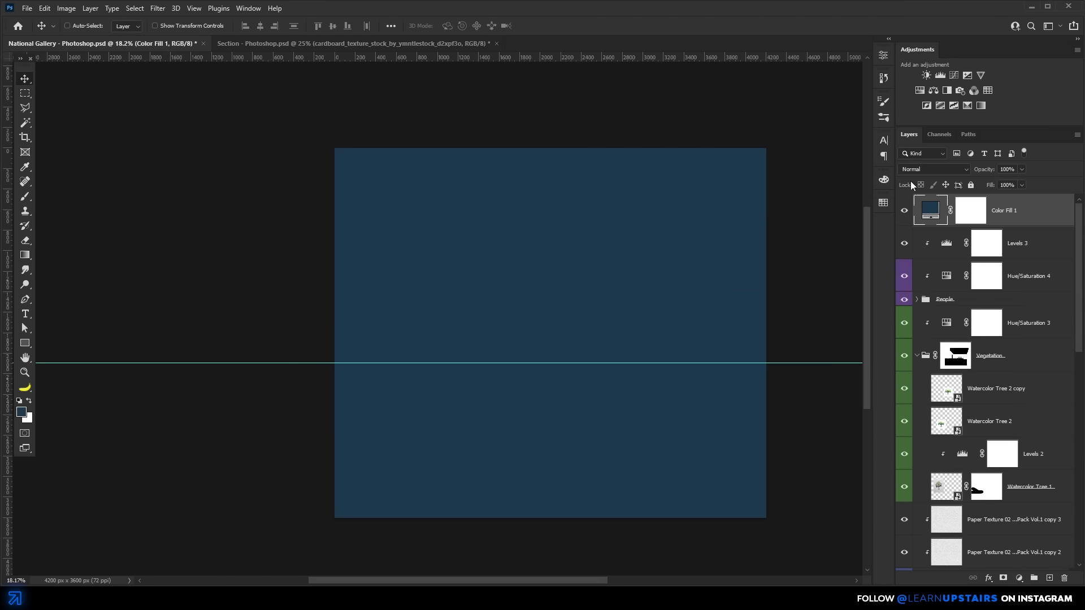
# - Change the blue fill's blending mode and toggle its visibility to compare the tint
pyautogui.click(925, 170)
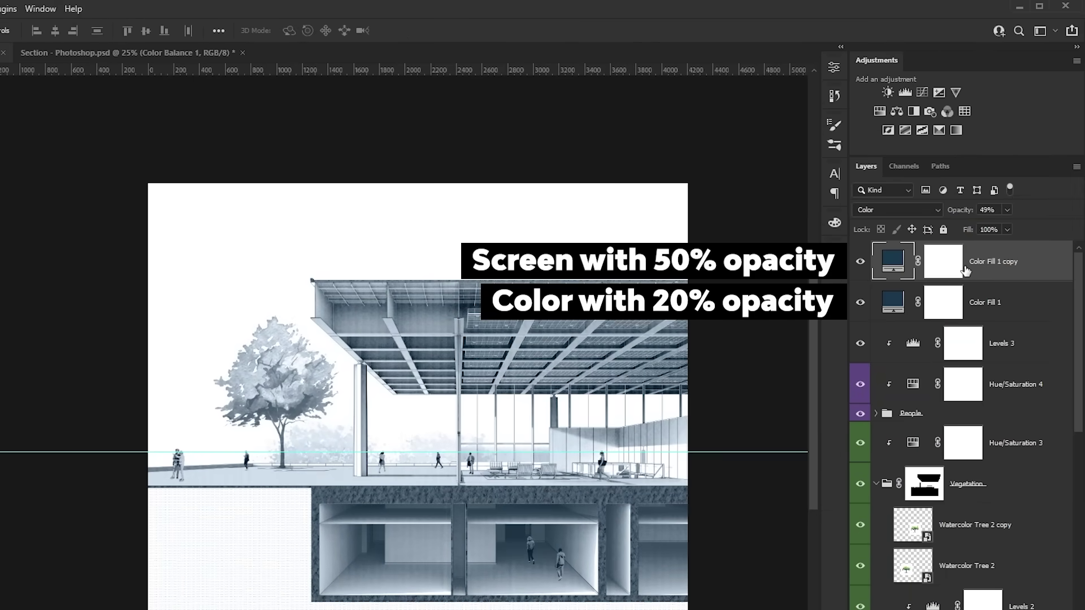
pyautogui.click(859, 262)
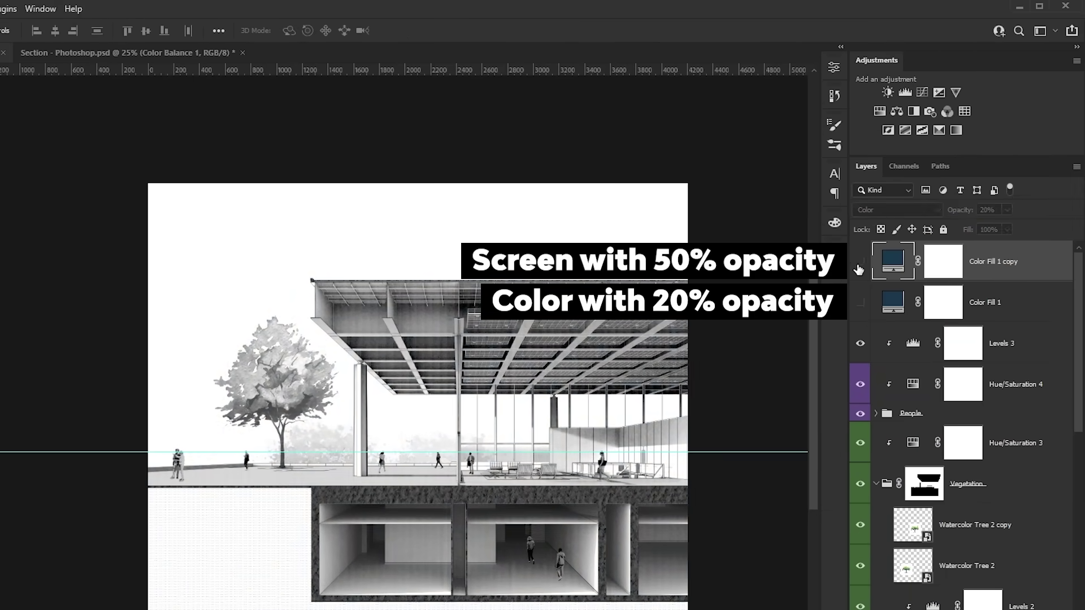
pyautogui.click(859, 305)
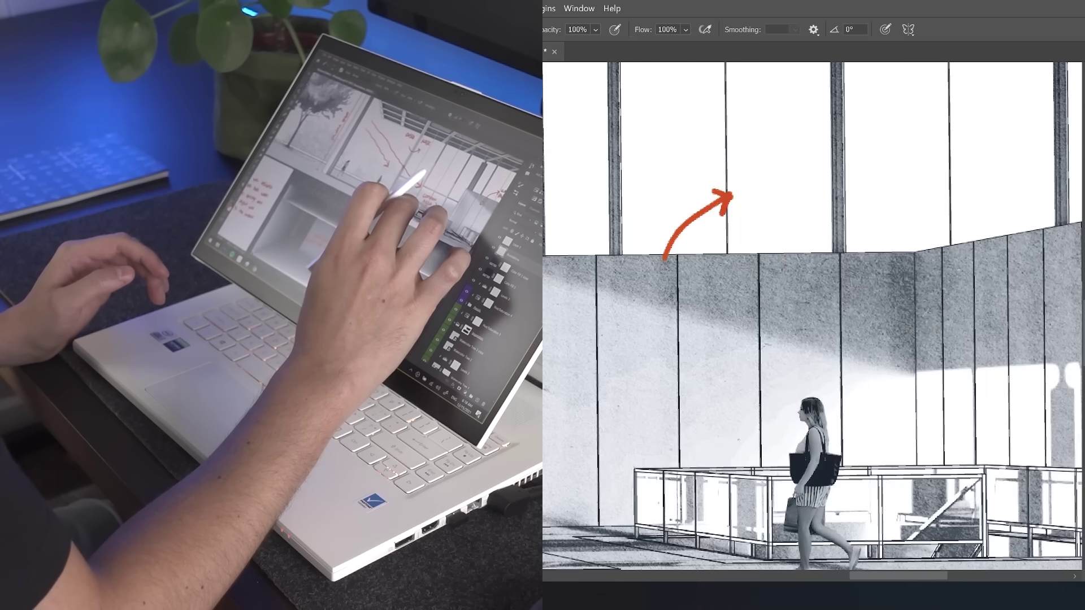
# - Handwrite WALL PANELS and UNDERGROUND AREA in red, with a circle and an arrow
pyautogui.moveTo(737, 169)
pyautogui.mouseDown()
pyautogui.moveTo(799, 192)
pyautogui.moveTo(799, 240)
pyautogui.moveTo(834, 226)
pyautogui.mouseUp()
pyautogui.scroll(-2, 814, 316)
pyautogui.moveTo(715, 270); pyautogui.dragTo(713, 289)
pyautogui.scroll(2, 814, 316)
pyautogui.moveTo(858, 289)
pyautogui.mouseDown()
pyautogui.moveTo(921, 313)
pyautogui.moveTo(1025, 299)
pyautogui.mouseUp()
pyautogui.moveTo(904, 328); pyautogui.dragTo(967, 342)
pyautogui.moveTo(873, 339)
pyautogui.mouseDown()
pyautogui.moveTo(822, 390)
pyautogui.moveTo(842, 389)
pyautogui.mouseUp()
# - Zoom in on the next area and undo a stray red ceiling stroke
pyautogui.press('z')
pyautogui.click(696, 28)
pyautogui.click(807, 112)
pyautogui.scroll(3, 807, 112)
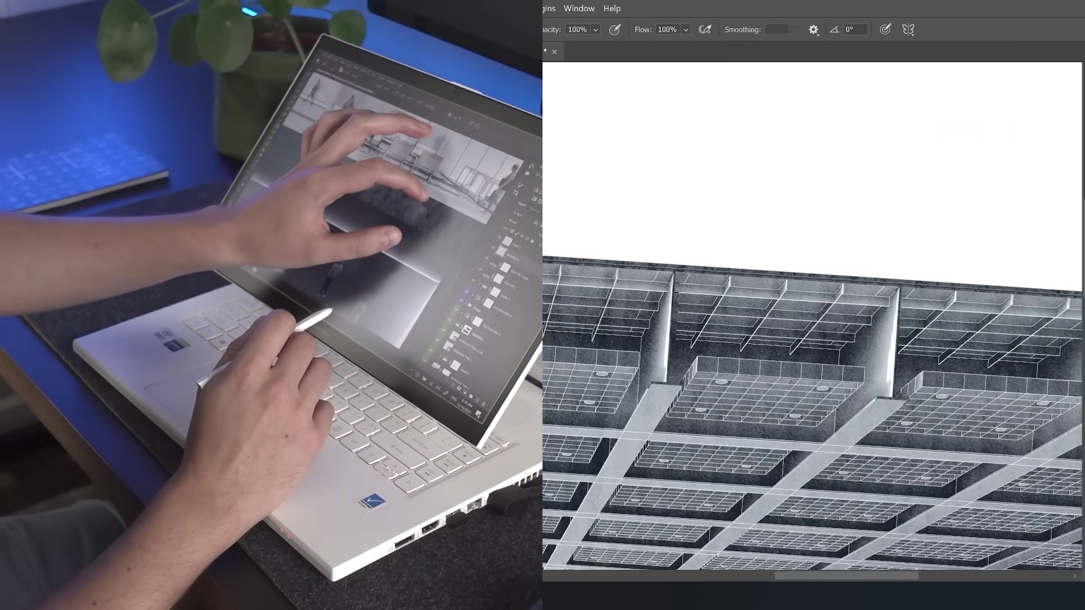
pyautogui.press('b')
pyautogui.moveTo(838, 230); pyautogui.dragTo(751, 339)
pyautogui.hotkey('ctrl', 'z')
# - Draw a red arrow toward the wall and handwrite METAL above it
pyautogui.press('z')
pyautogui.click(695, 29)
pyautogui.scroll(3, 813, 316)
pyautogui.press('b')
pyautogui.moveTo(590, 444); pyautogui.dragTo(713, 198)
pyautogui.moveTo(695, 192)
pyautogui.mouseDown()
pyautogui.moveTo(715, 222)
pyautogui.moveTo(813, 195)
pyautogui.moveTo(748, 230)
pyautogui.moveTo(844, 235)
pyautogui.mouseUp()
# - Complete METAL LINNING and write COMMON AREA with a downward red arrow
pyautogui.press('z')
pyautogui.click(695, 29)
pyautogui.scroll(3, 618, 323)
pyautogui.press('b')
pyautogui.moveTo(617, 323)
pyautogui.mouseDown()
pyautogui.moveTo(683, 317)
pyautogui.moveTo(726, 356)
pyautogui.moveTo(788, 368)
pyautogui.mouseUp()
pyautogui.press('z')
pyautogui.click(695, 29)
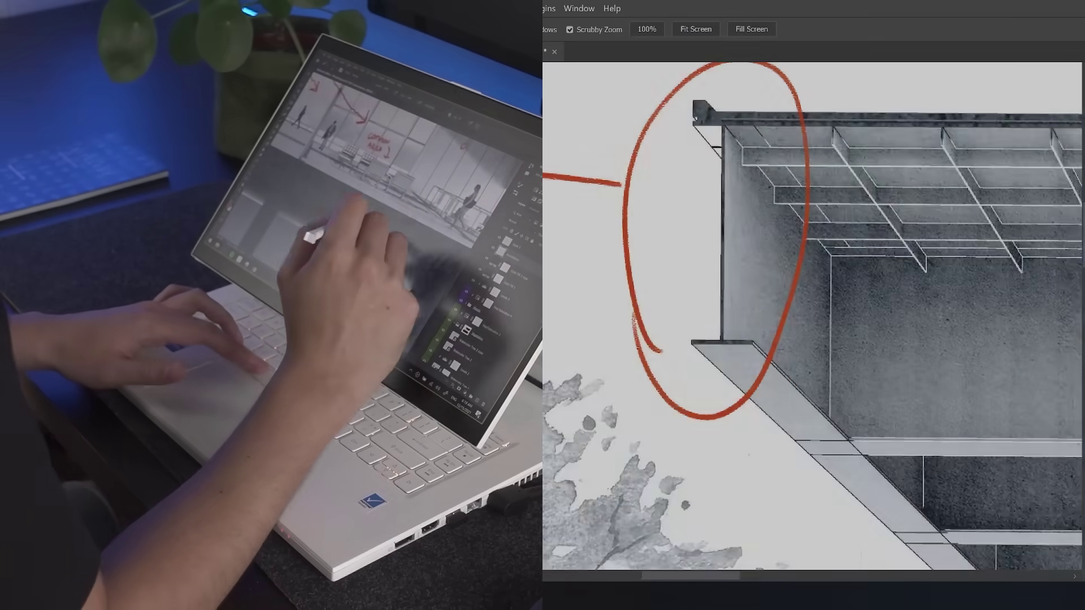